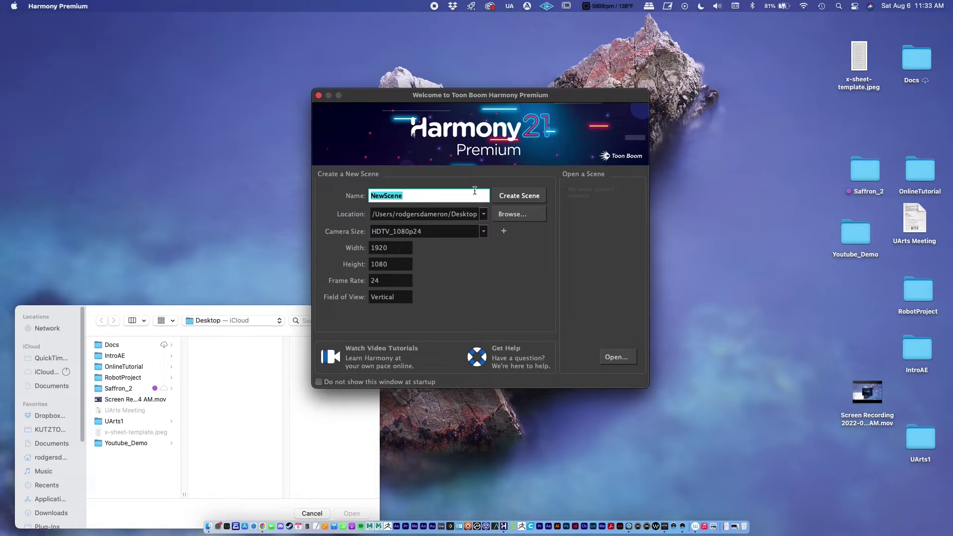
pyautogui.moveTo(501, 98); pyautogui.dragTo(499, 93)
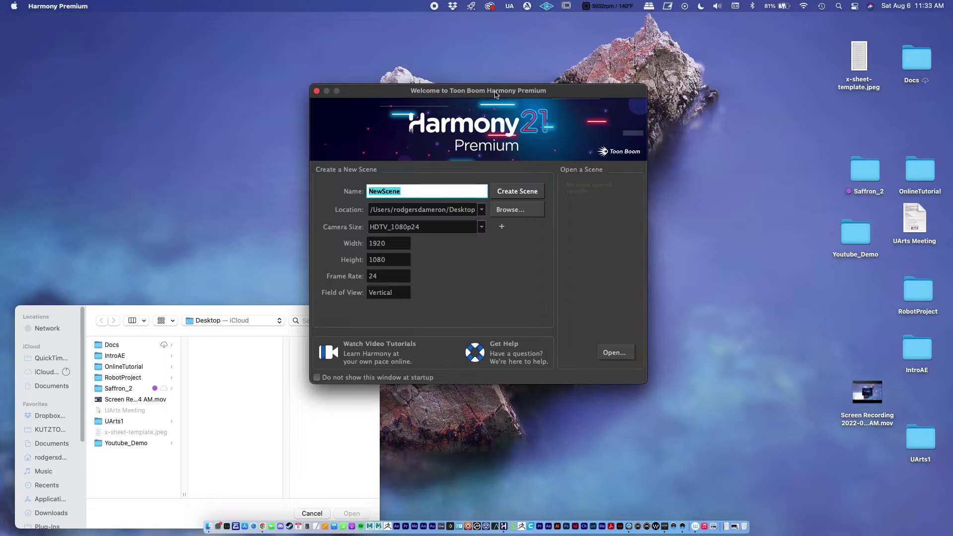
pyautogui.moveTo(523, 94); pyautogui.dragTo(431, 87)
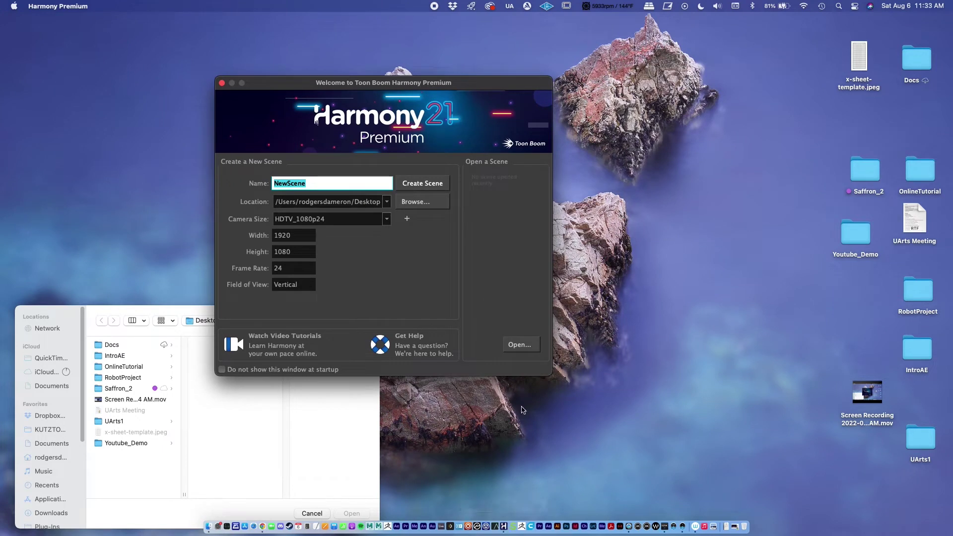
pyautogui.moveTo(437, 89); pyautogui.dragTo(401, 89)
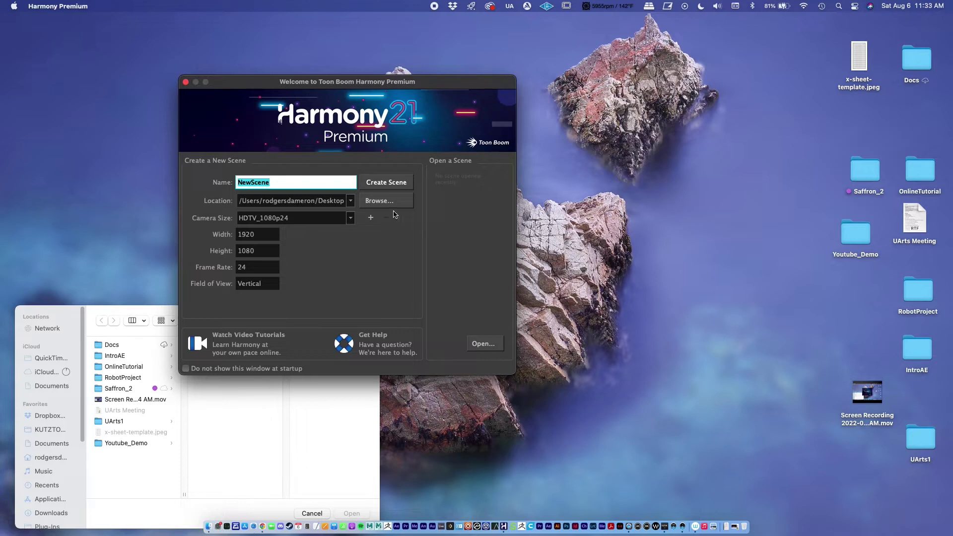
# Create a new scene named ToonBoom_1 on the Desktop with the HDTV_1080p24 camera size
pyautogui.click(300, 184)
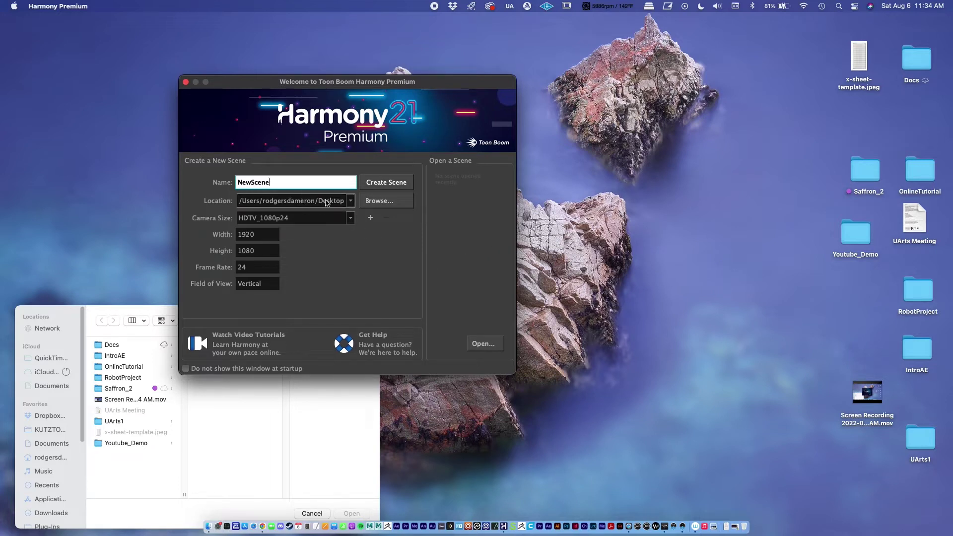
pyautogui.moveTo(280, 181); pyautogui.dragTo(199, 173)
pyautogui.write('ToonBoom_1')
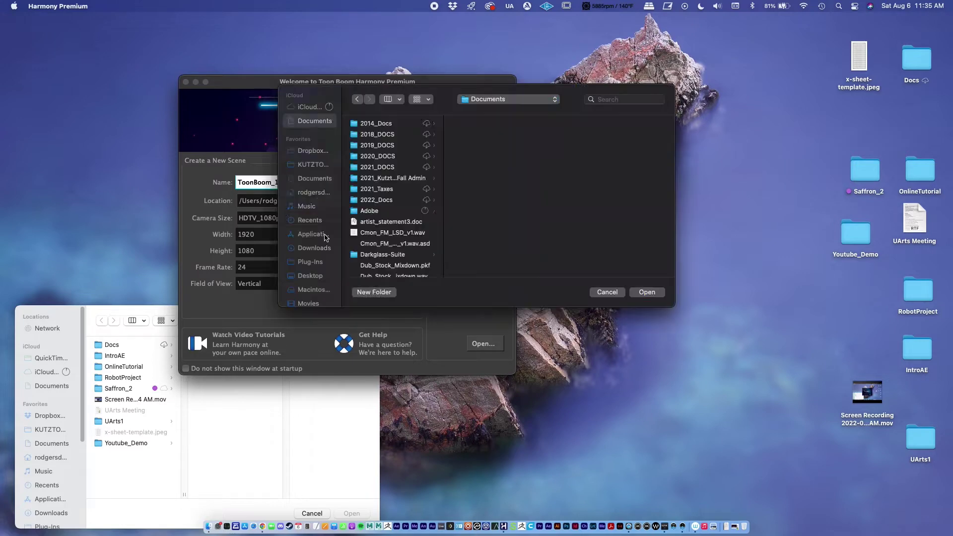
pyautogui.click(602, 294)
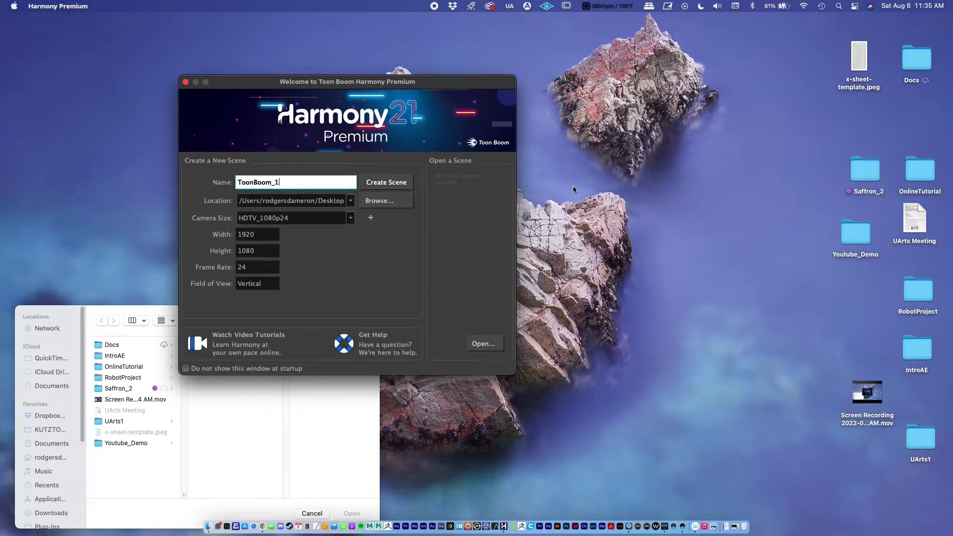
pyautogui.moveTo(459, 85); pyautogui.dragTo(486, 94)
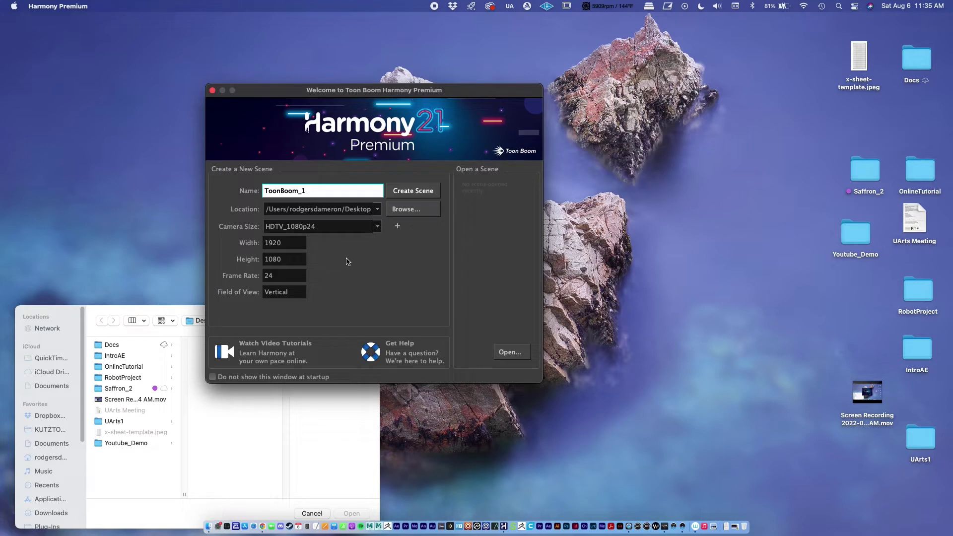
pyautogui.click(412, 192)
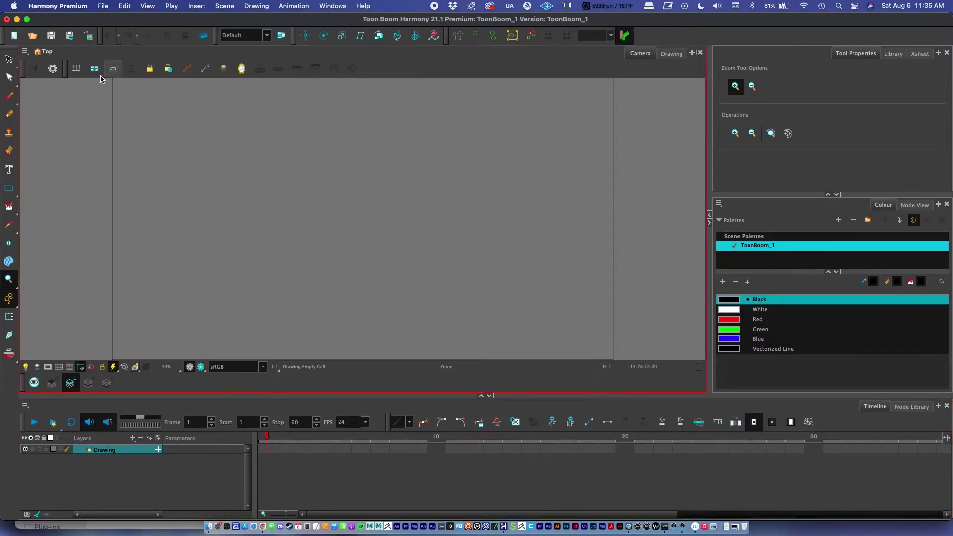
# Switch to Finder to examine the contents of the ToonBoom_1 scene folder on the desktop, and return to Harmony
pyautogui.click(17, 20)
pyautogui.moveTo(856, 479); pyautogui.dragTo(677, 246)
pyautogui.doubleClick(677, 246)
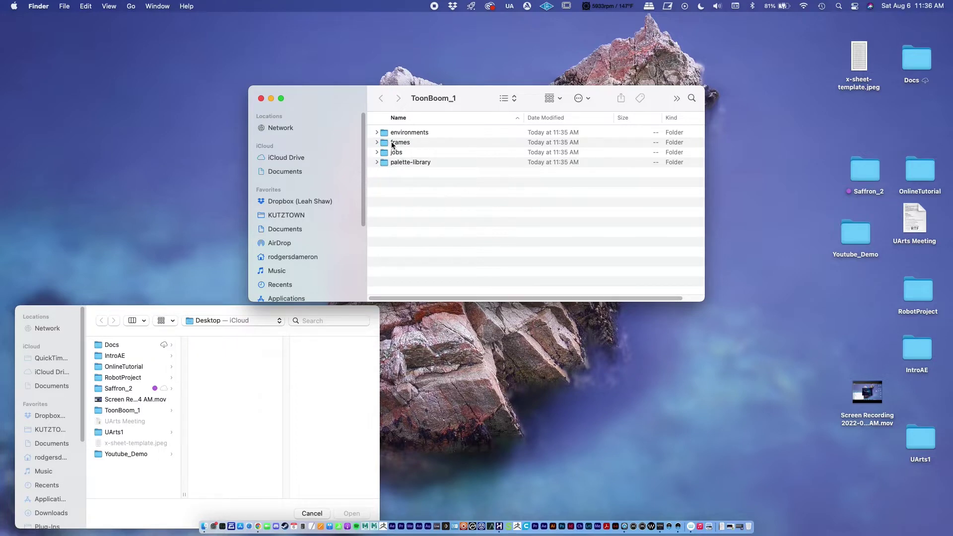
pyautogui.press('super+w')
pyautogui.click(740, 528)
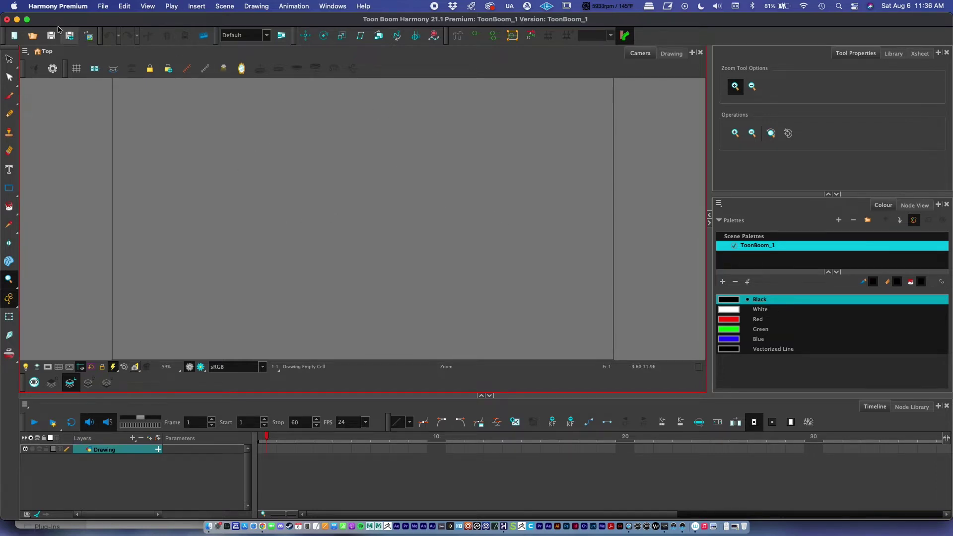
pyautogui.click(59, 7)
pyautogui.click(63, 38)
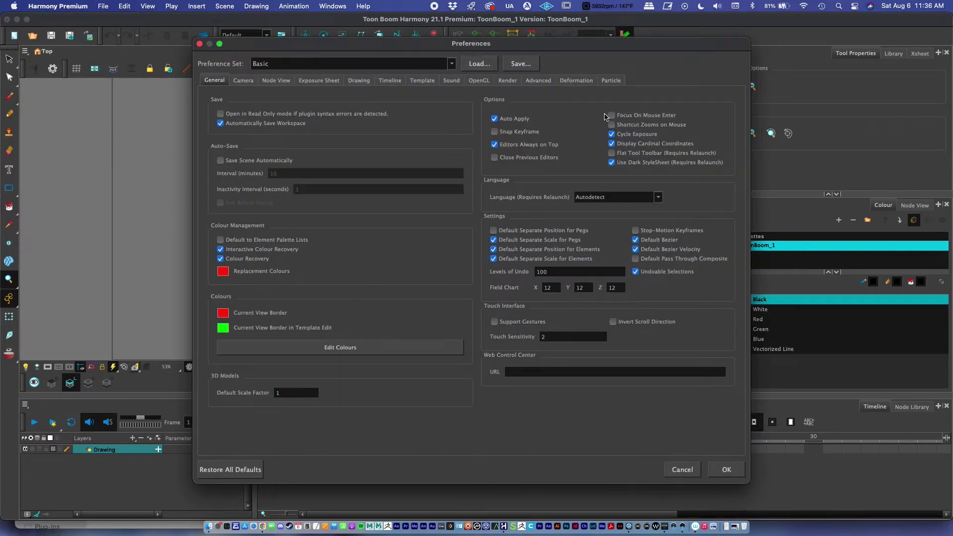
pyautogui.click(545, 82)
pyautogui.click(222, 114)
pyautogui.click(200, 44)
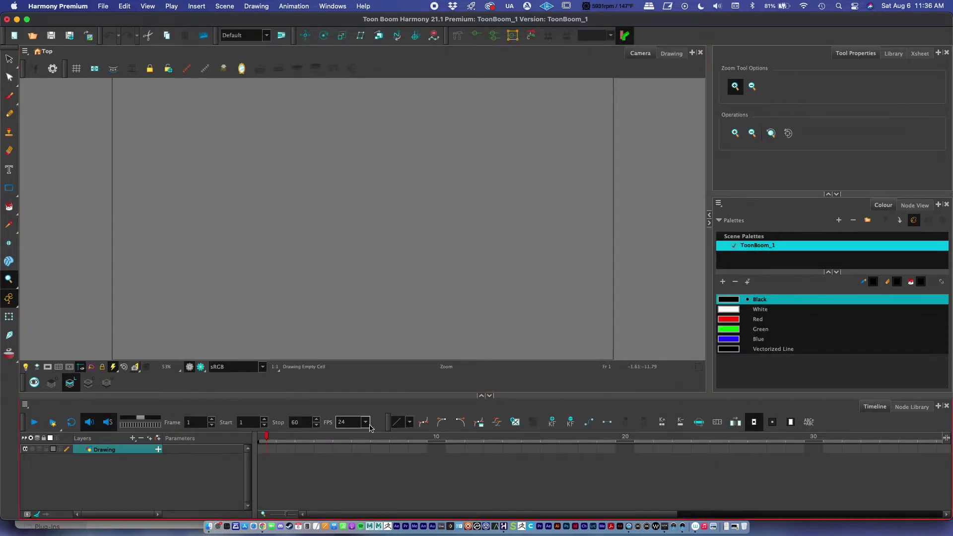
# Turn off Support Overlay and Underlay Arts in the advanced preferences and apply the change
pyautogui.click(57, 6)
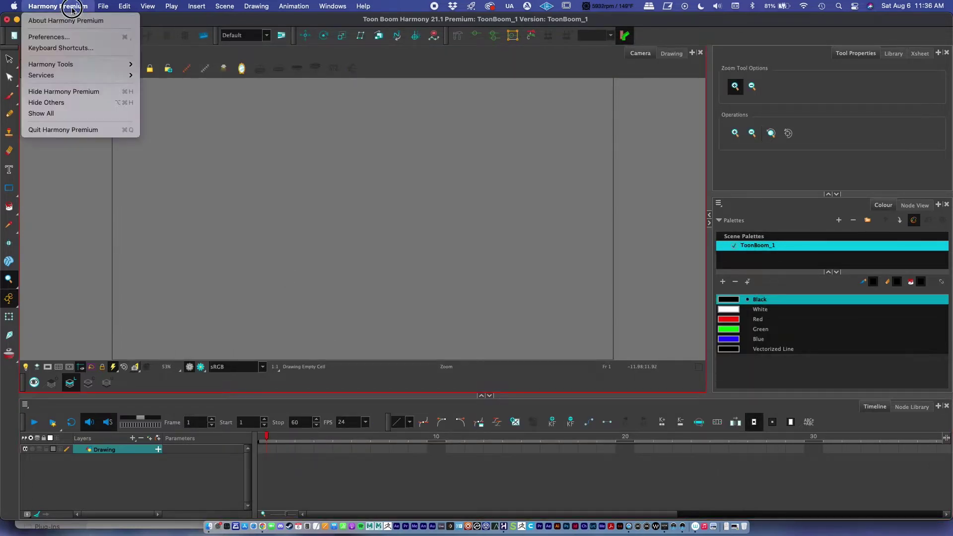
pyautogui.click(72, 36)
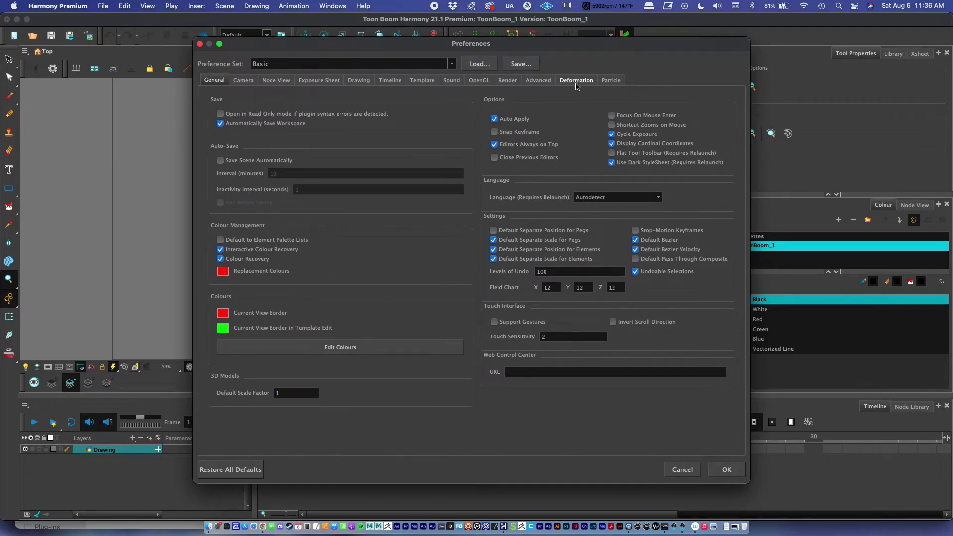
pyautogui.click(538, 80)
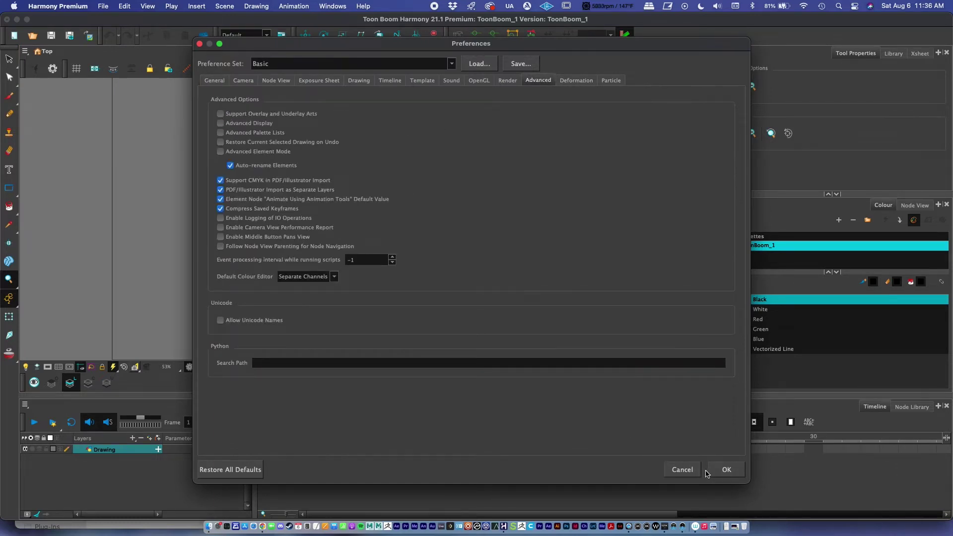
pyautogui.click(722, 470)
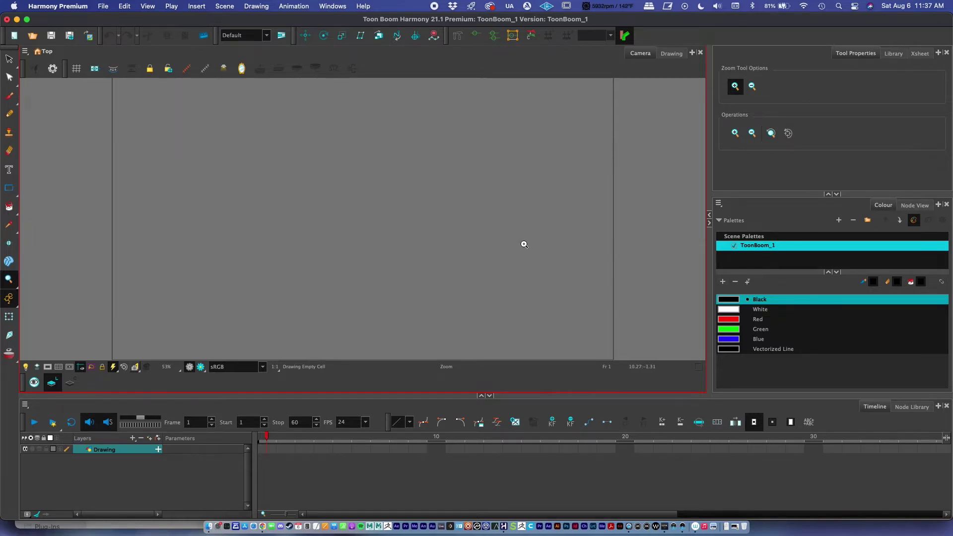
# Enable Focus On Mouse Enter in the general preferences and apply the change
pyautogui.moveTo(308, 396); pyautogui.dragTo(308, 403)
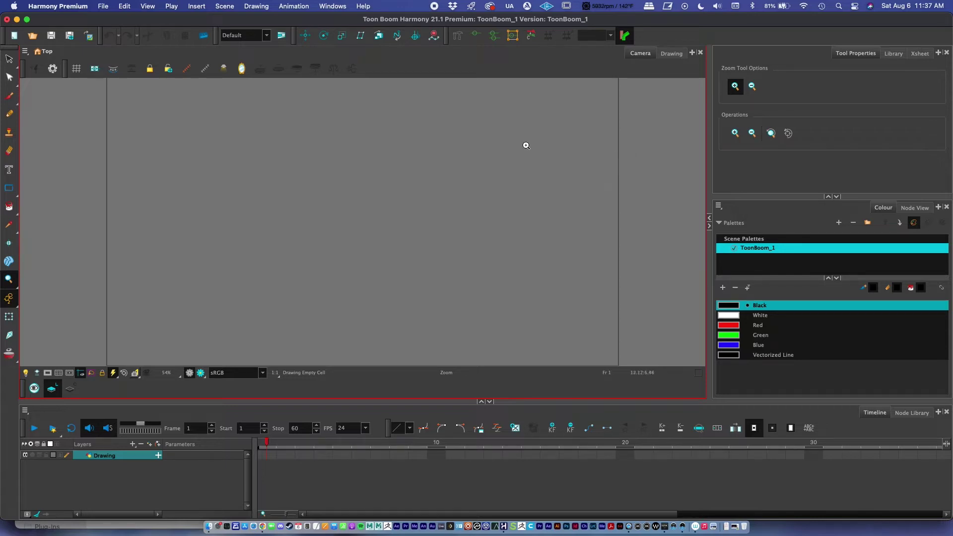
pyautogui.click(73, 9)
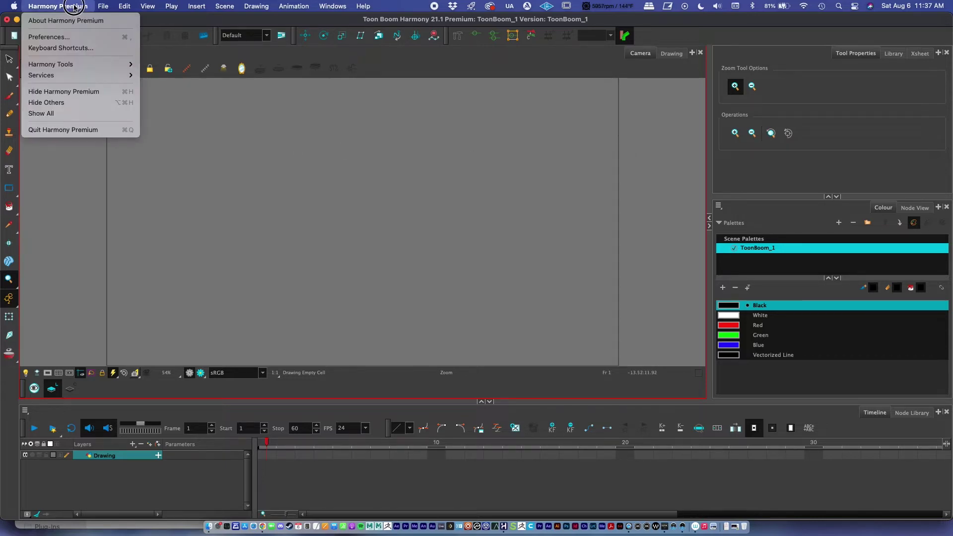
pyautogui.click(70, 39)
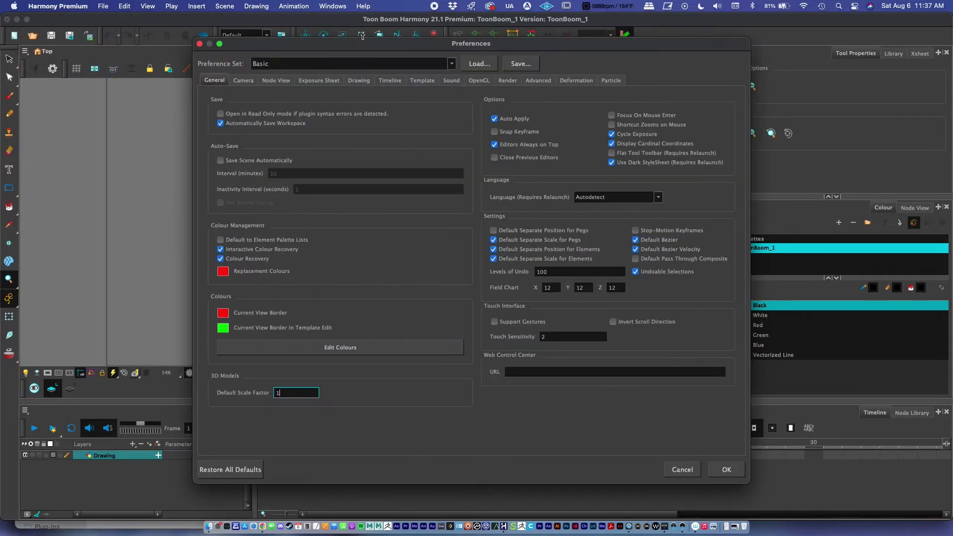
pyautogui.moveTo(362, 42)
pyautogui.mouseDown()
pyautogui.moveTo(347, 49)
pyautogui.moveTo(365, 45)
pyautogui.mouseUp()
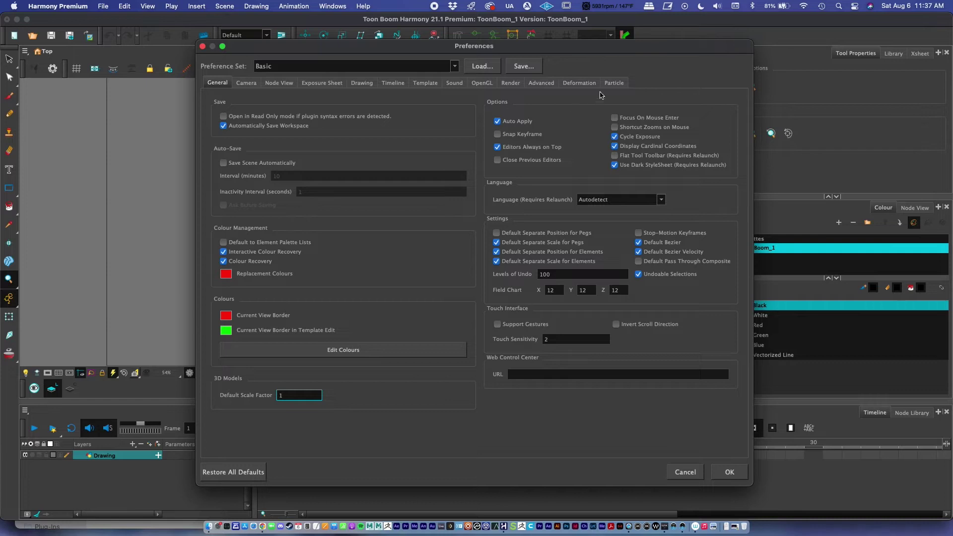
pyautogui.click(214, 89)
pyautogui.click(615, 119)
pyautogui.click(729, 473)
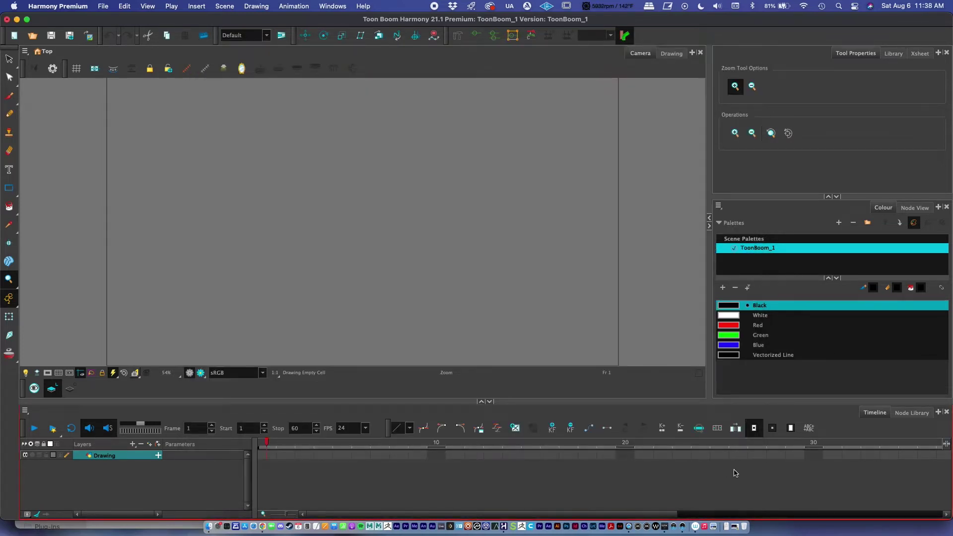
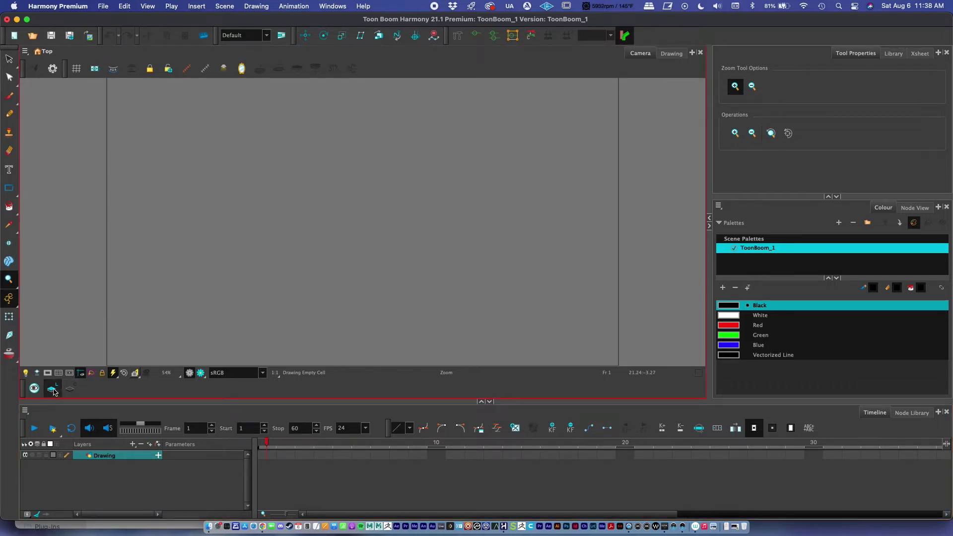
# Turn on Support Overlay and Underlay Arts in the advanced preferences and apply the change
pyautogui.click(53, 390)
pyautogui.click(80, 4)
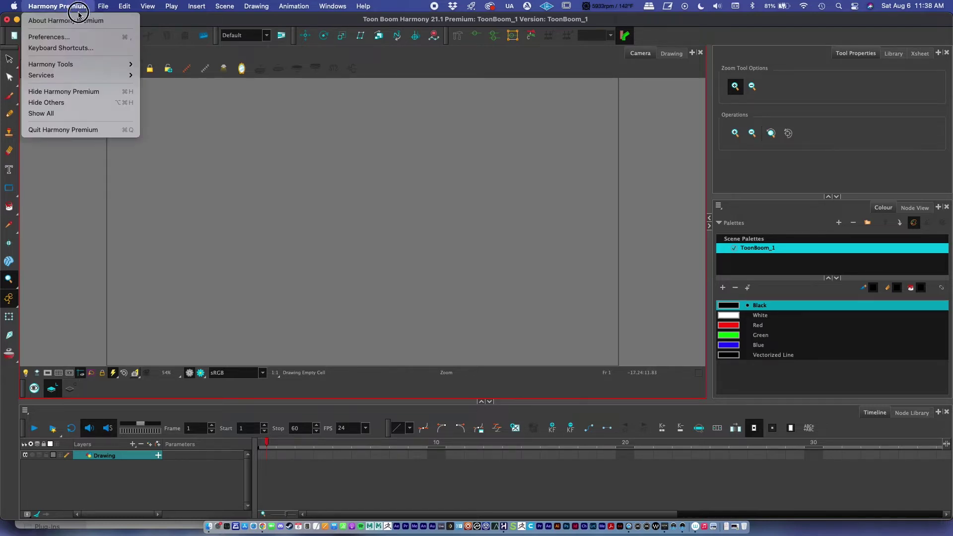
pyautogui.click(75, 38)
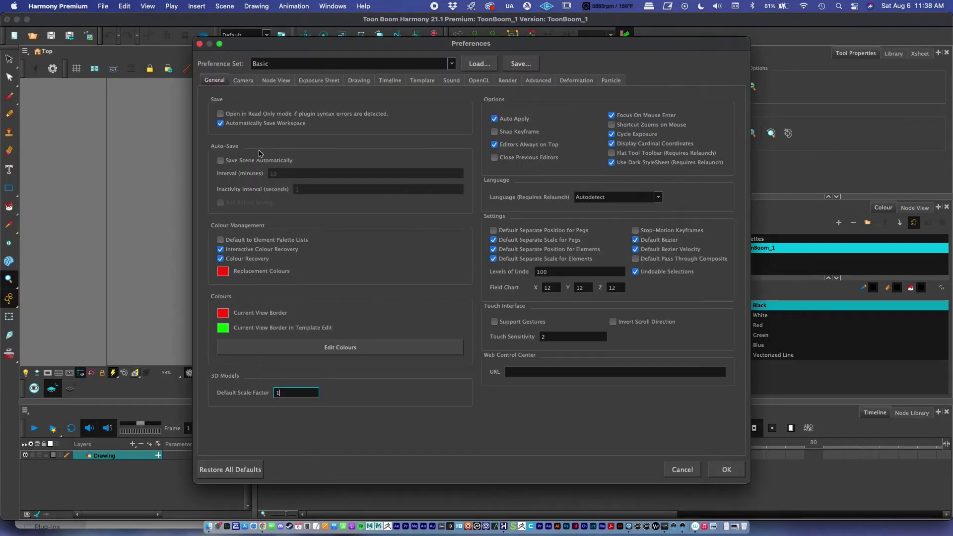
pyautogui.moveTo(321, 48); pyautogui.dragTo(327, 46)
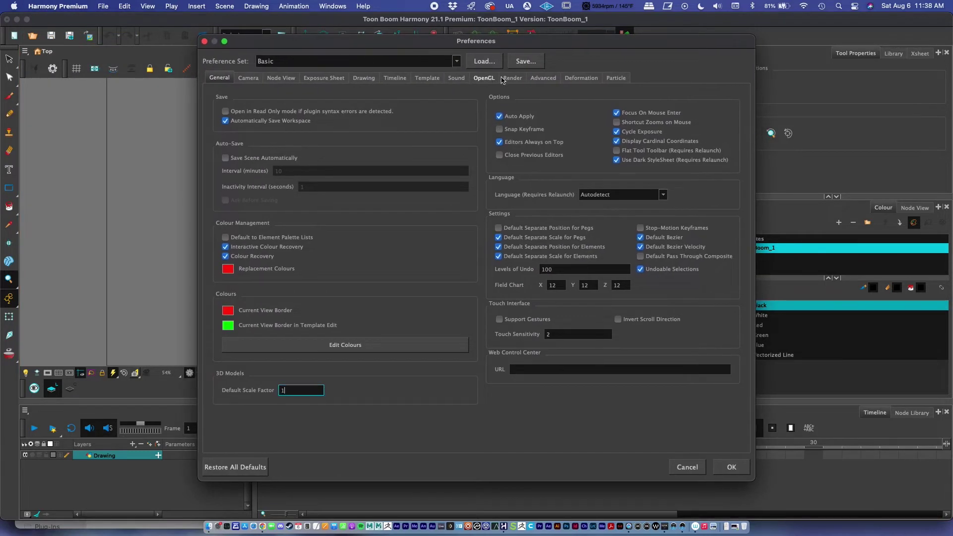
pyautogui.click(544, 80)
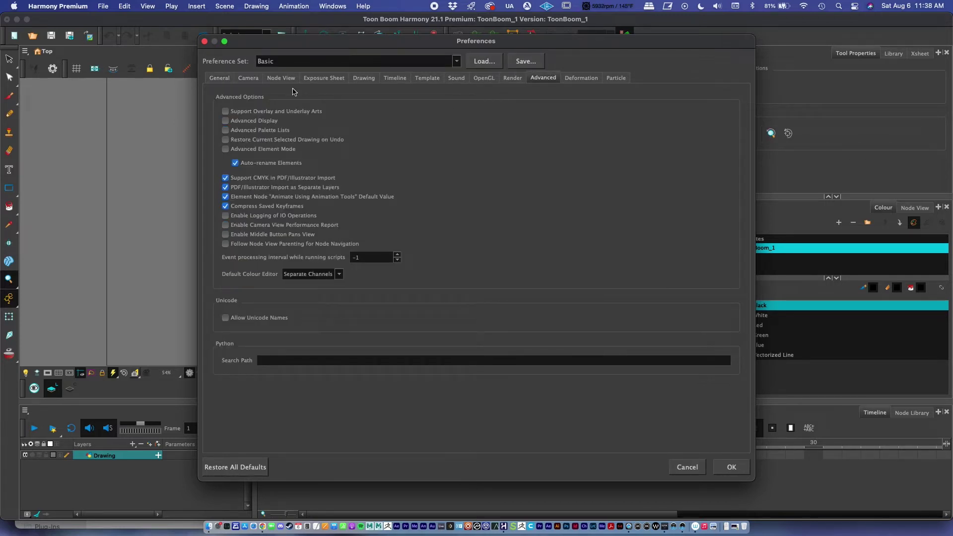
pyautogui.click(226, 112)
pyautogui.click(731, 468)
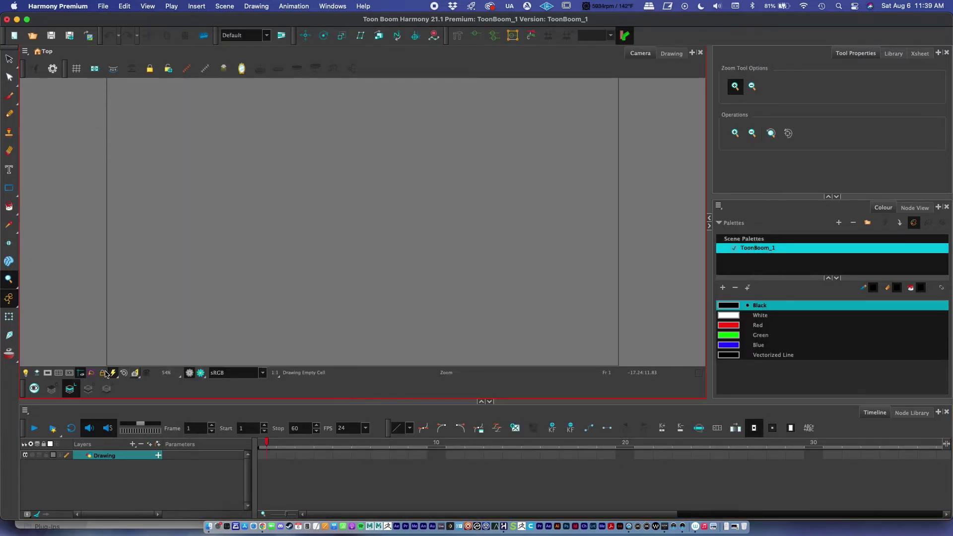
# Switch through the line, colour and overlay arts of the Drawing layer, ending with the underlay art active
pyautogui.click(73, 390)
pyautogui.click(108, 390)
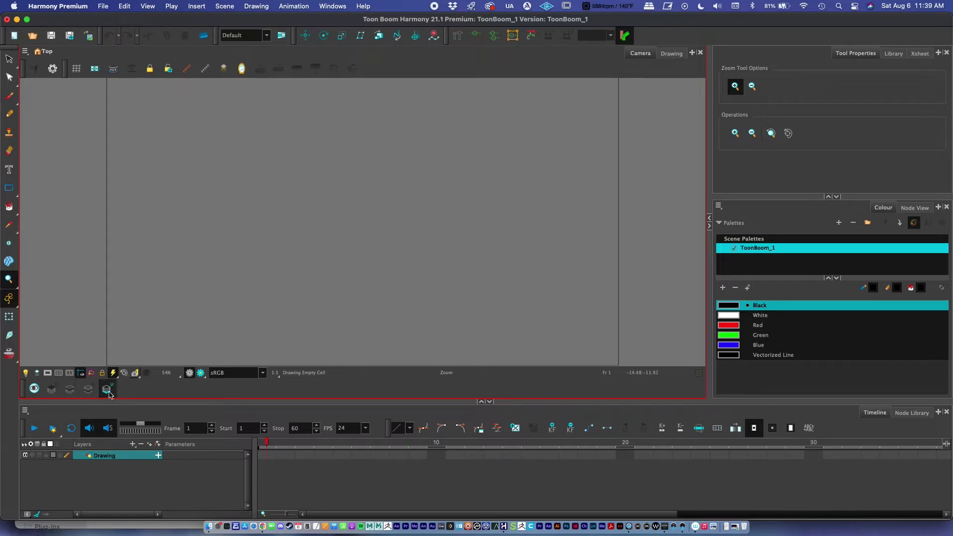
pyautogui.click(71, 389)
pyautogui.click(90, 389)
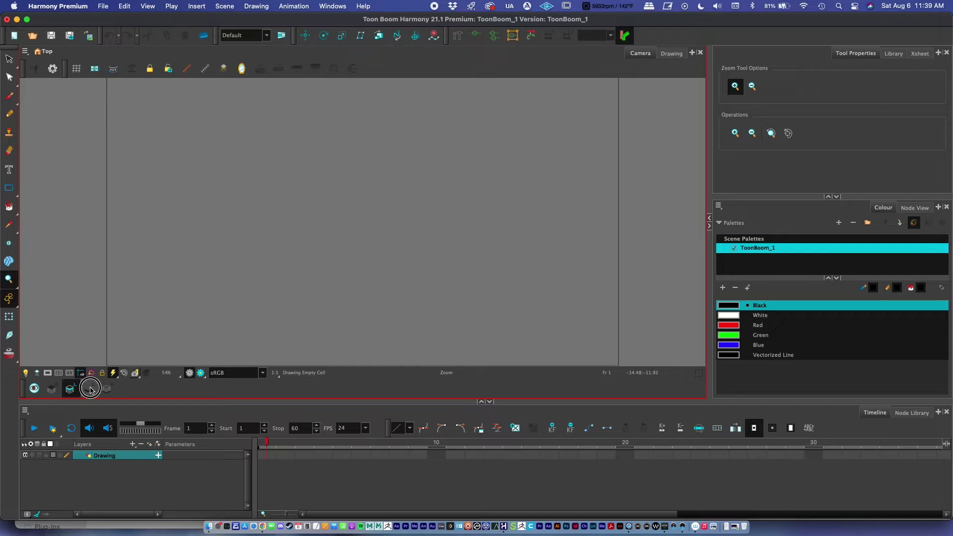
pyautogui.click(53, 392)
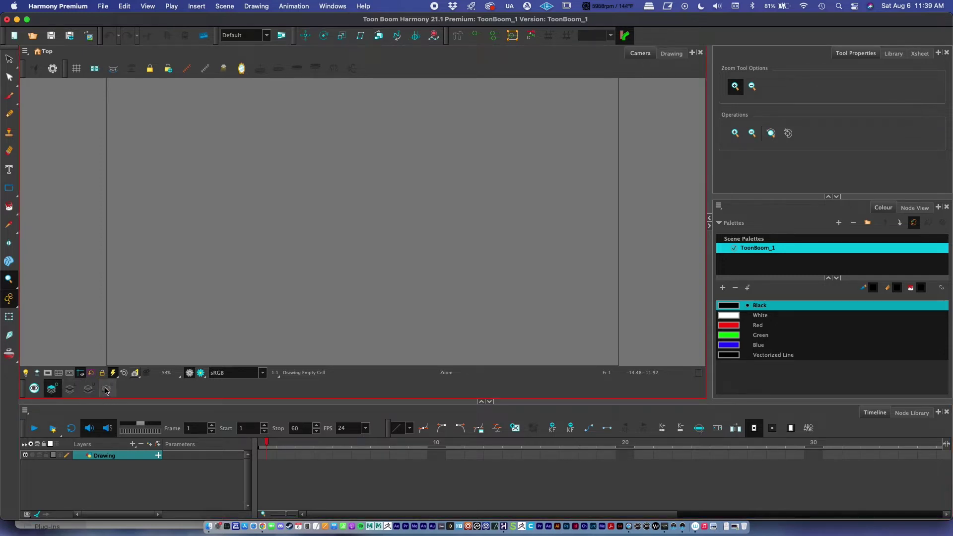
pyautogui.click(110, 392)
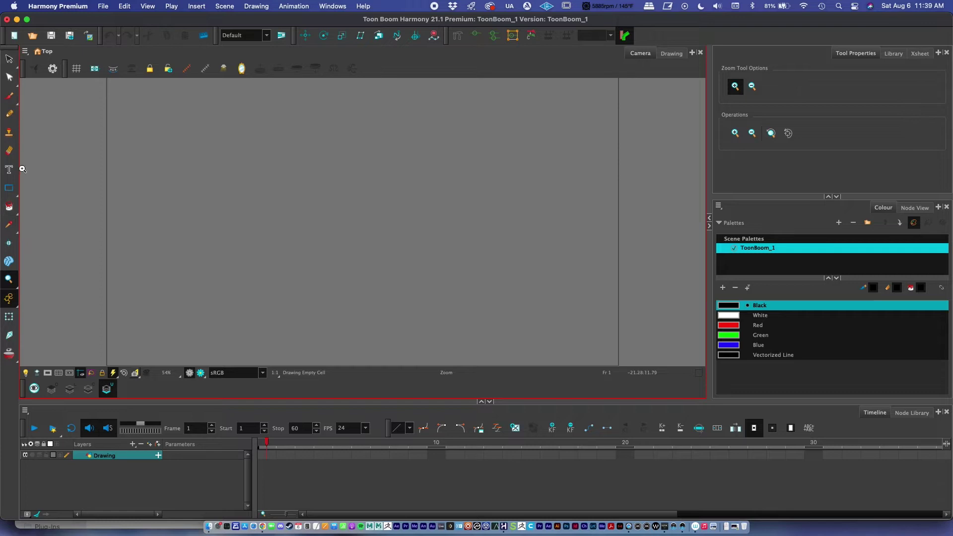
# Sketch a large oval with the Pencil tool in the Camera view and preview it in Render View
pyautogui.click(9, 116)
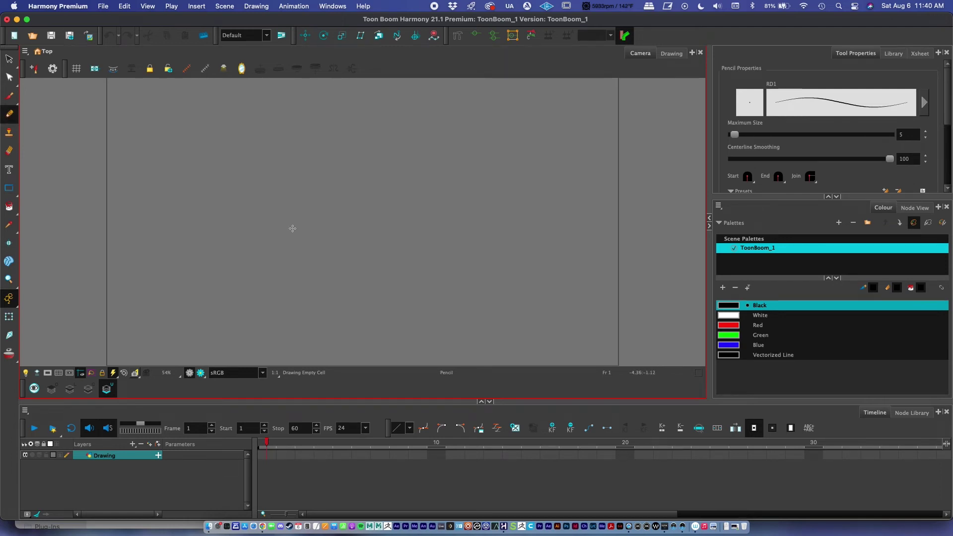
pyautogui.moveTo(323, 275)
pyautogui.mouseDown()
pyautogui.moveTo(404, 162)
pyautogui.moveTo(275, 253)
pyautogui.mouseUp()
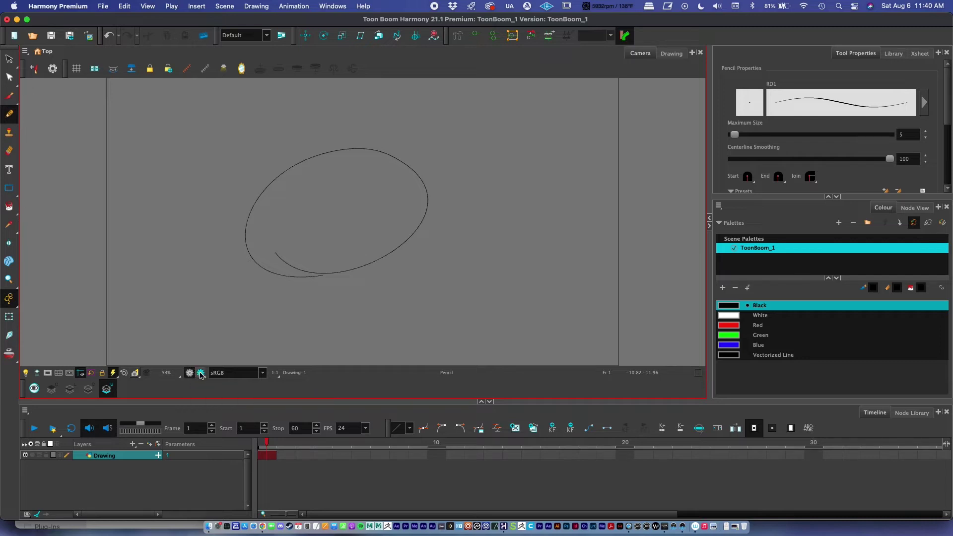
pyautogui.click(200, 374)
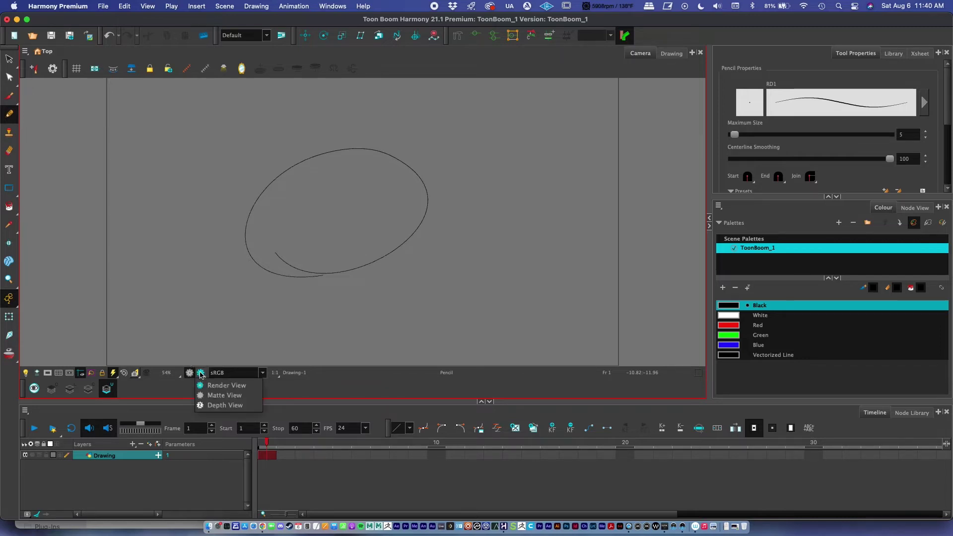
pyautogui.click(200, 374)
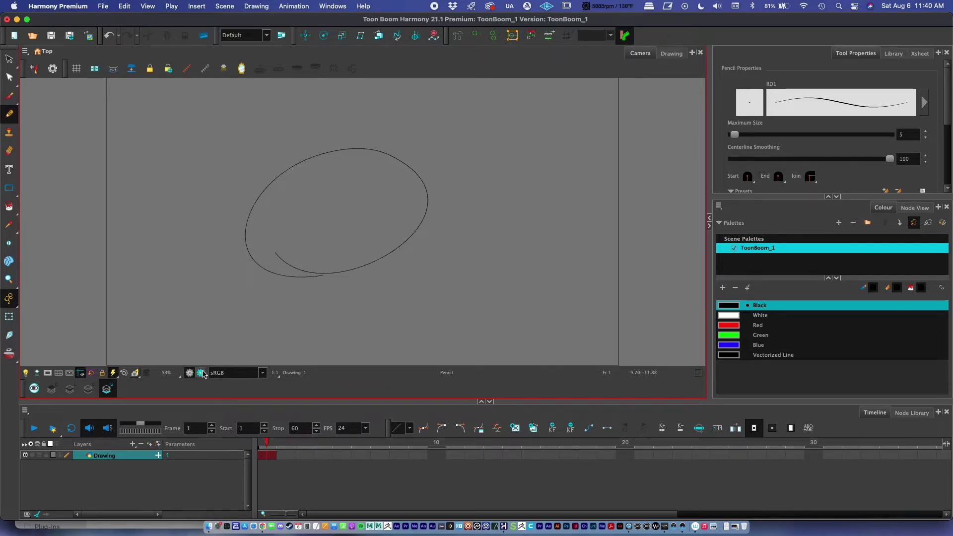
pyautogui.click(200, 374)
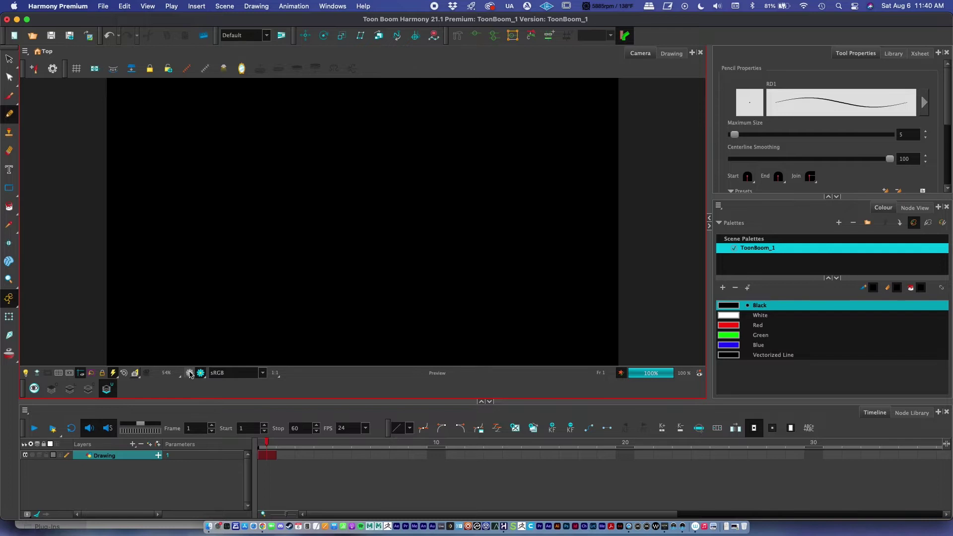
pyautogui.click(200, 373)
# Add a Colour Card layer to the timeline and move it below the Drawing layer
pyautogui.click(94, 459)
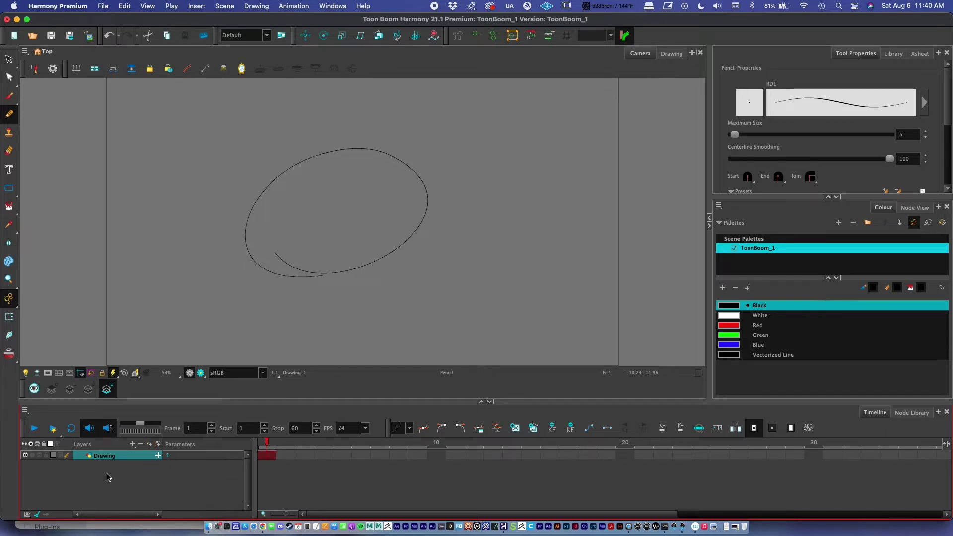
pyautogui.click(132, 445)
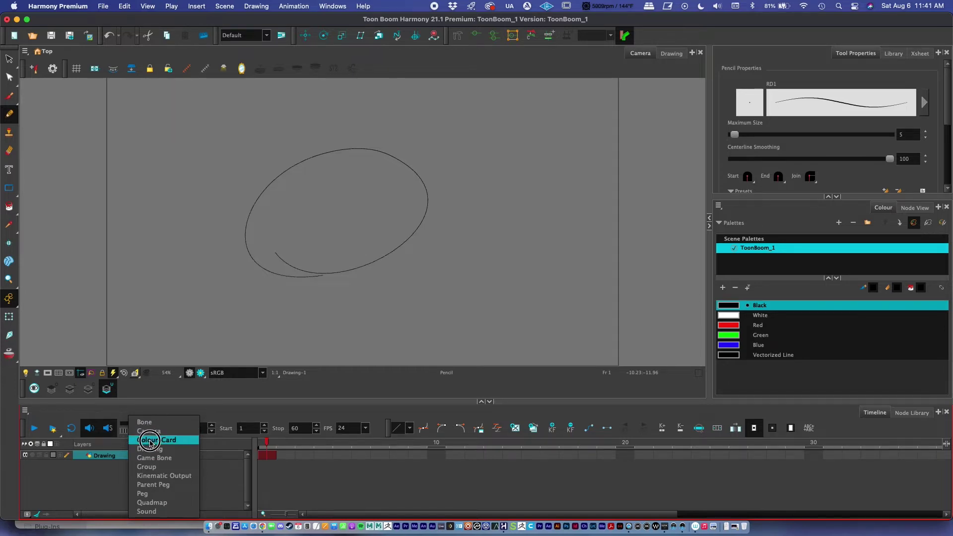
pyautogui.click(149, 441)
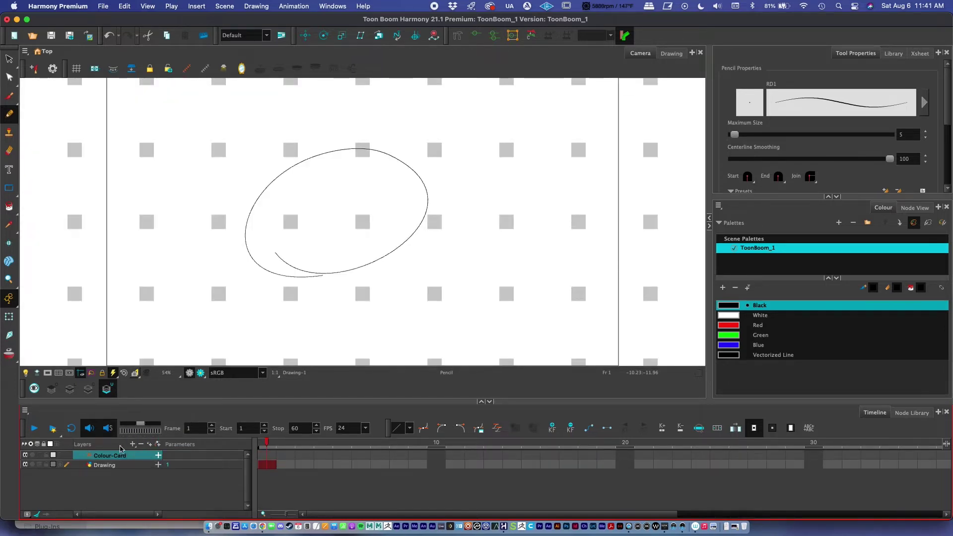
pyautogui.click(102, 457)
pyautogui.moveTo(102, 457); pyautogui.dragTo(106, 477)
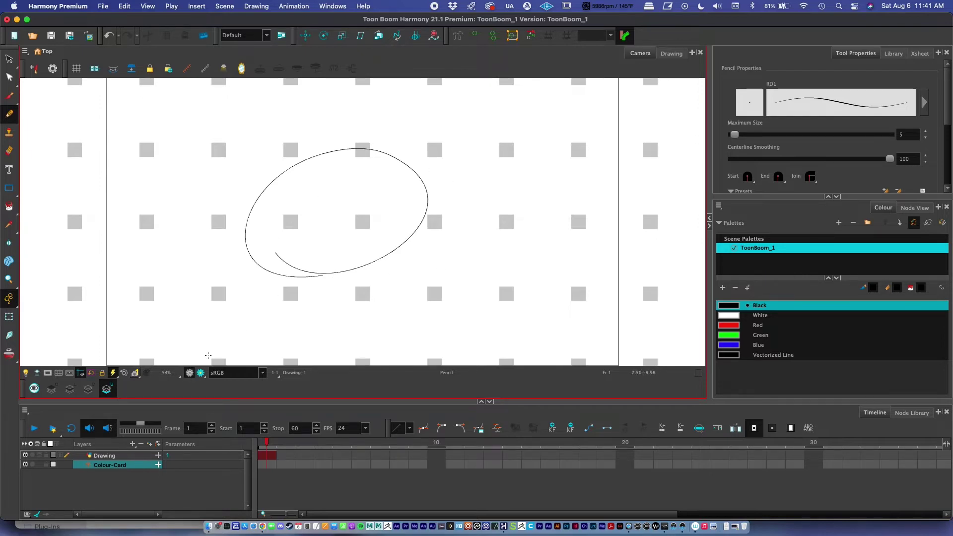
# Turn on the rendered preview and sketch a wavy line across the oval on the Drawing layer
pyautogui.click(200, 373)
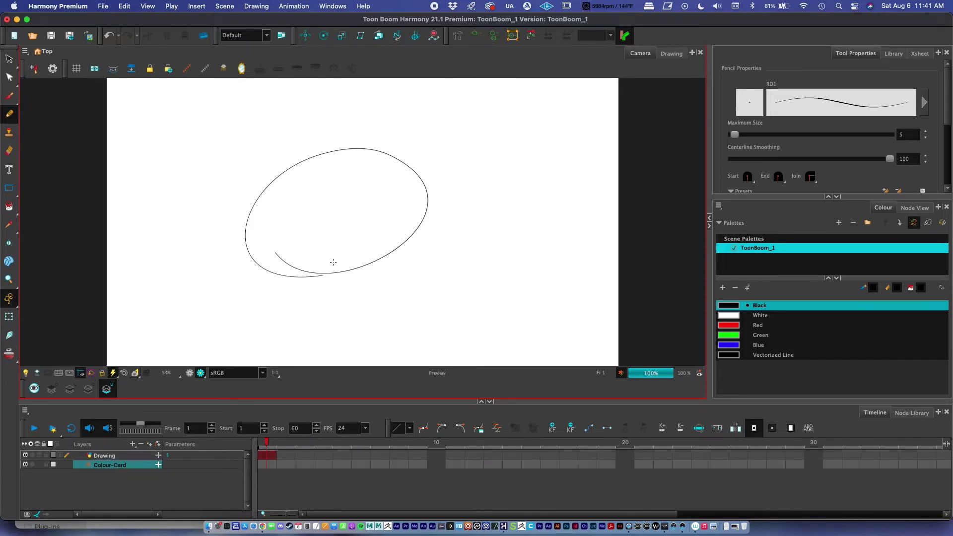
pyautogui.click(107, 455)
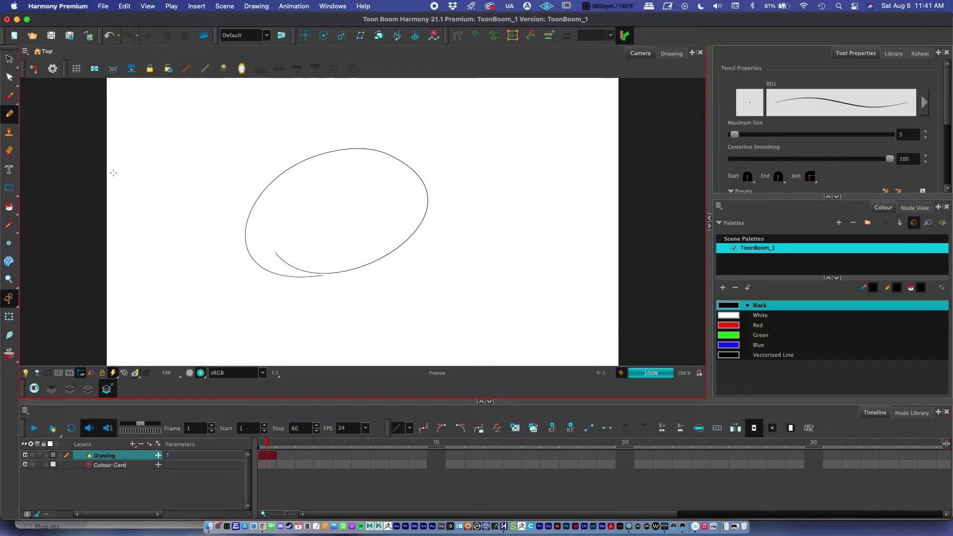
pyautogui.moveTo(322, 218); pyautogui.dragTo(514, 238)
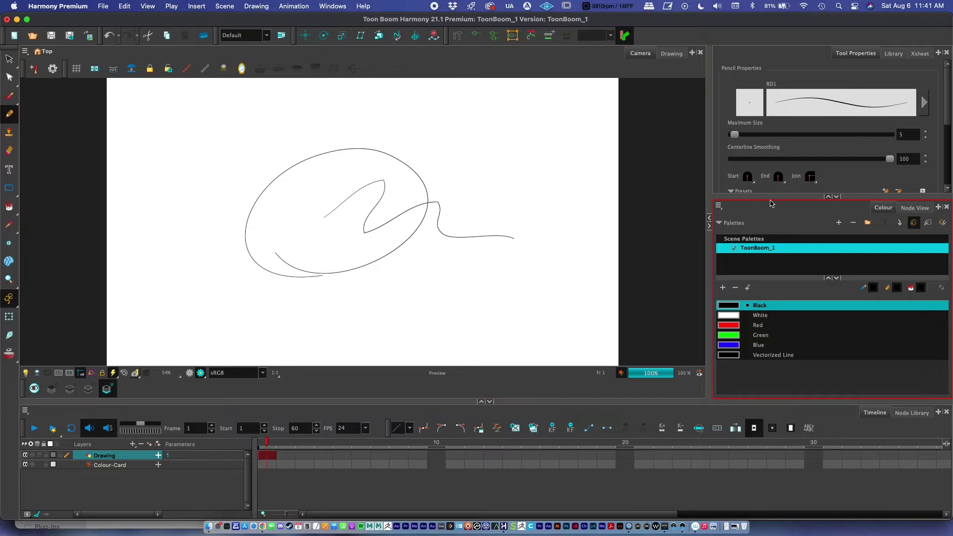
# Enlarge the Tool Properties area in height and width until all pencil presets and options fit
pyautogui.moveTo(768, 197); pyautogui.dragTo(767, 314)
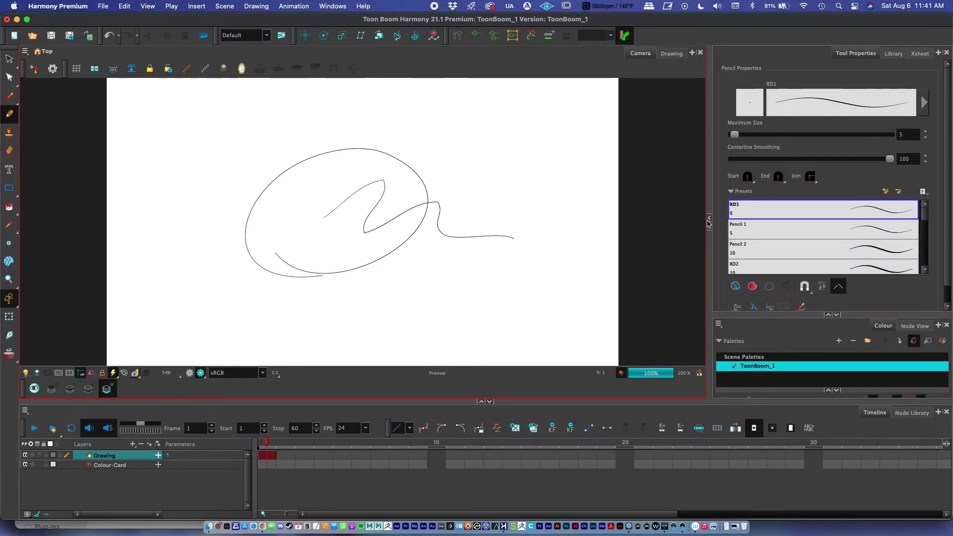
pyautogui.moveTo(707, 249); pyautogui.dragTo(681, 248)
pyautogui.moveTo(791, 316); pyautogui.dragTo(791, 337)
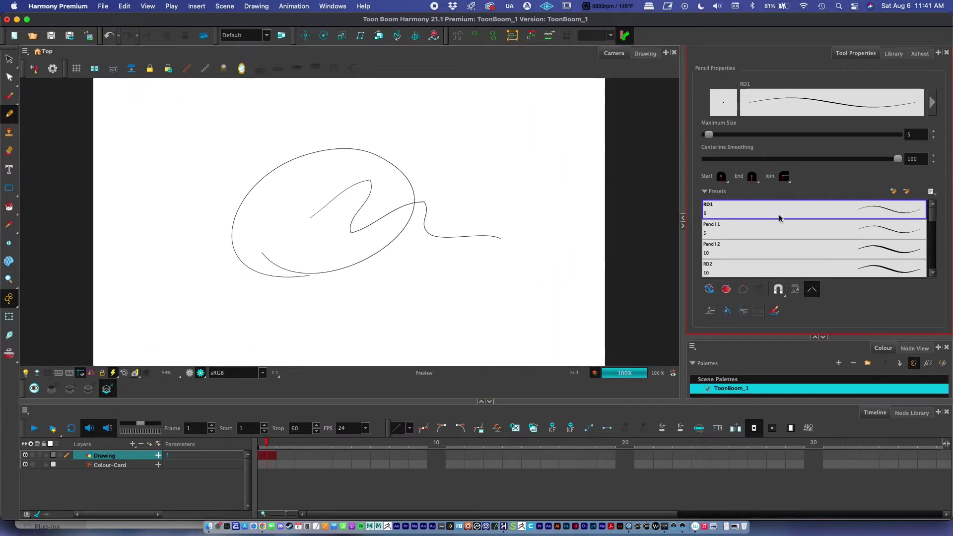
# Look through the pencil presets and sketch a zigzag line above the wavy line with the RD1 preset
pyautogui.scroll(-3, 824, 231)
pyautogui.scroll(3, 823, 231)
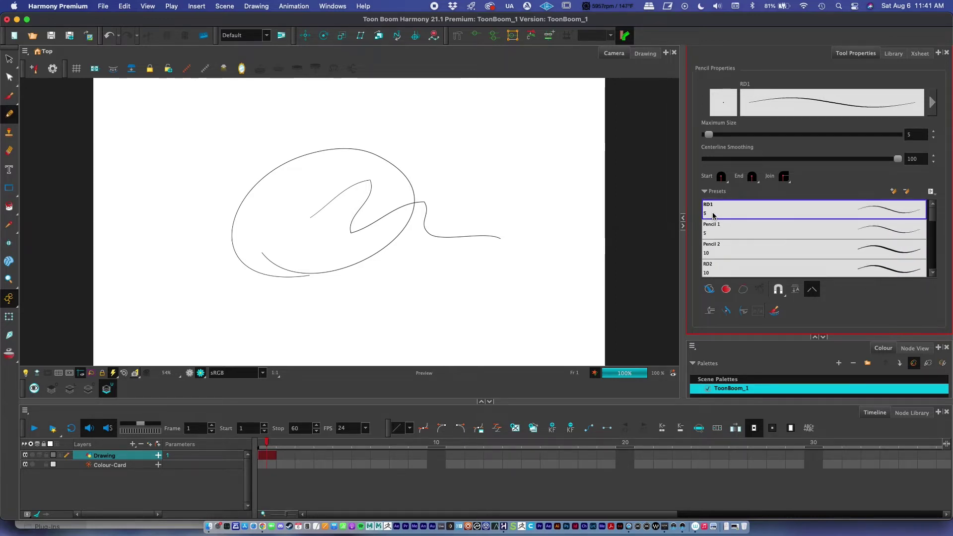
pyautogui.scroll(-2, 725, 218)
pyautogui.scroll(2, 728, 222)
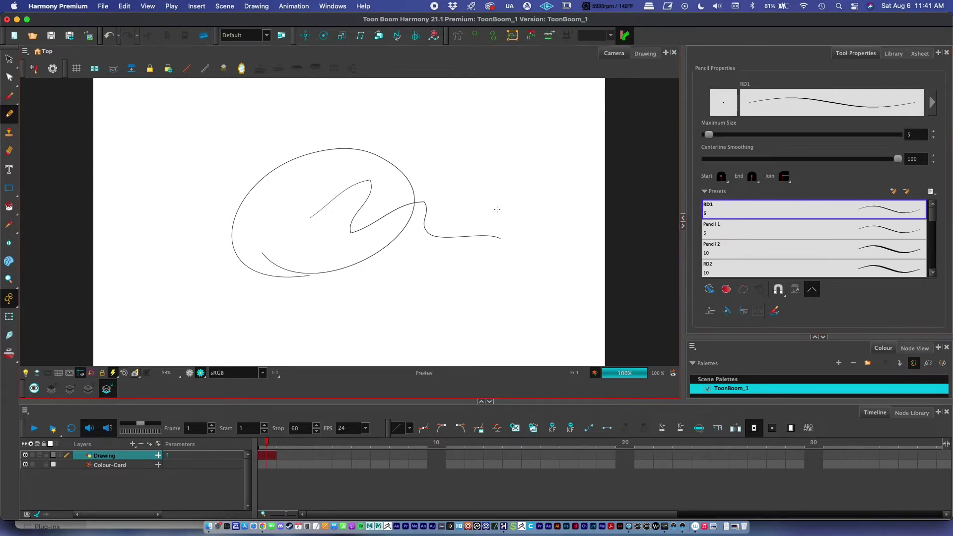
pyautogui.moveTo(403, 165)
pyautogui.mouseDown()
pyautogui.moveTo(427, 157)
pyautogui.moveTo(532, 187)
pyautogui.mouseUp()
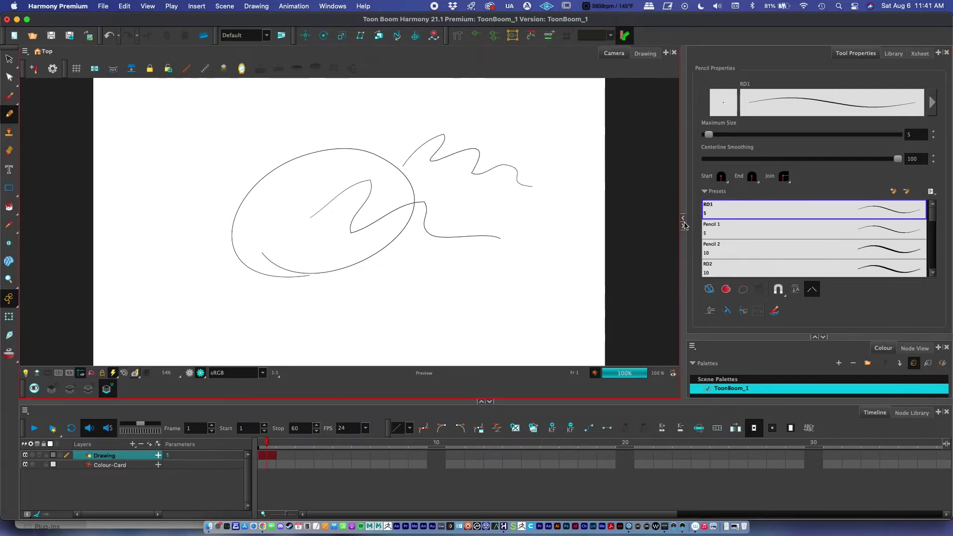
# Draw a small loop below the oval with the Pencil 1 preset, and a thick curve with the maximum size set to 40.4
pyautogui.click(805, 232)
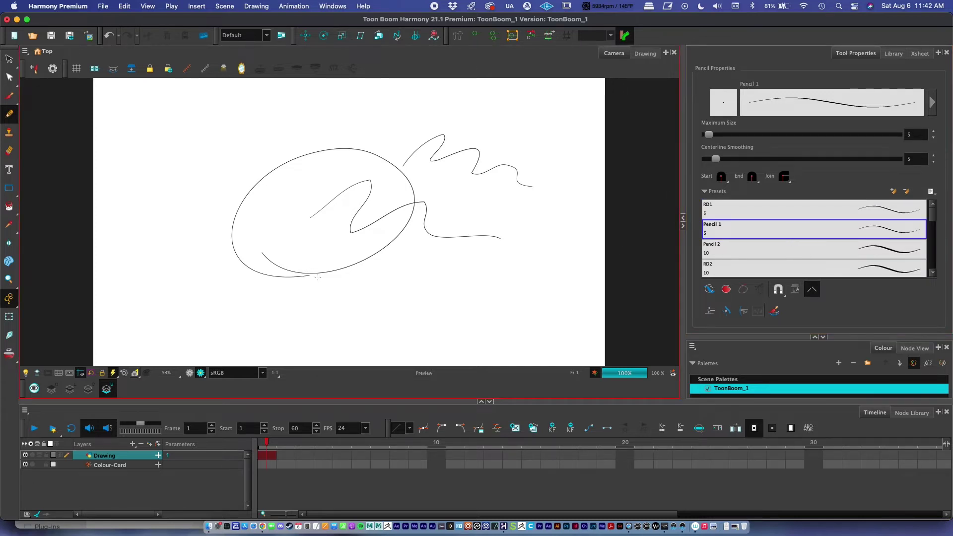
pyautogui.moveTo(387, 307); pyautogui.dragTo(380, 302)
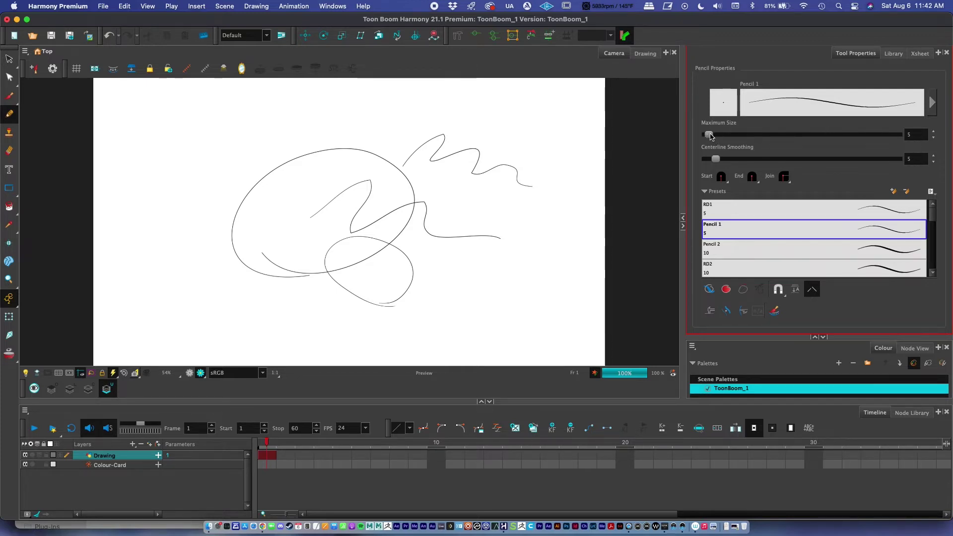
pyautogui.moveTo(708, 134); pyautogui.dragTo(726, 136)
pyautogui.moveTo(290, 205); pyautogui.dragTo(258, 134)
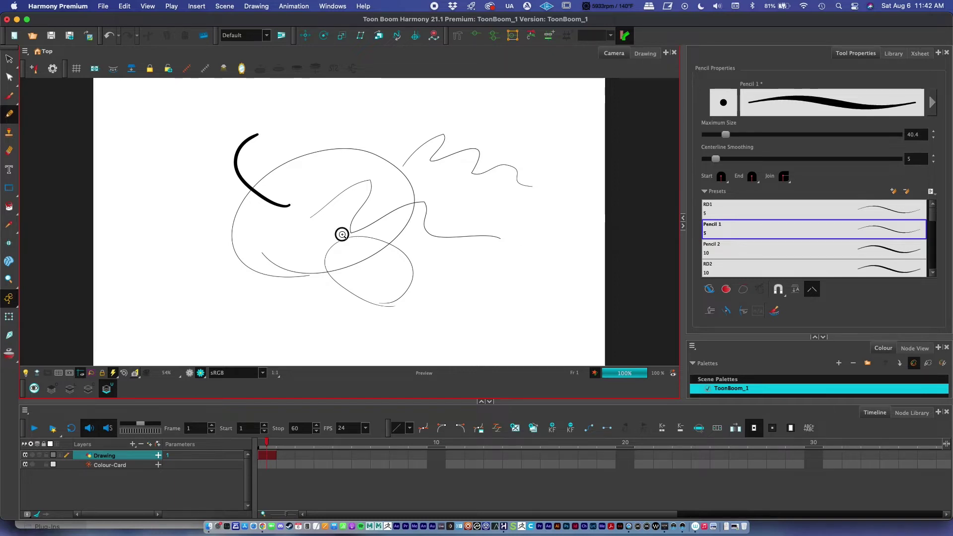
# Set the pencil's maximum size to 24.8 and centerline smoothing to 0, and draw a rough circle beside the large oval
pyautogui.scroll(5, 341, 233)
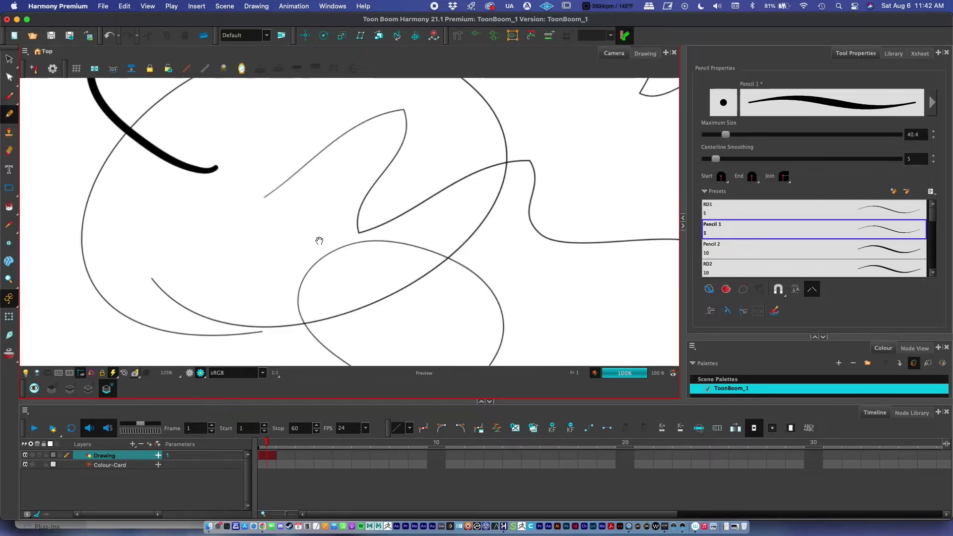
pyautogui.moveTo(319, 240); pyautogui.dragTo(453, 233)
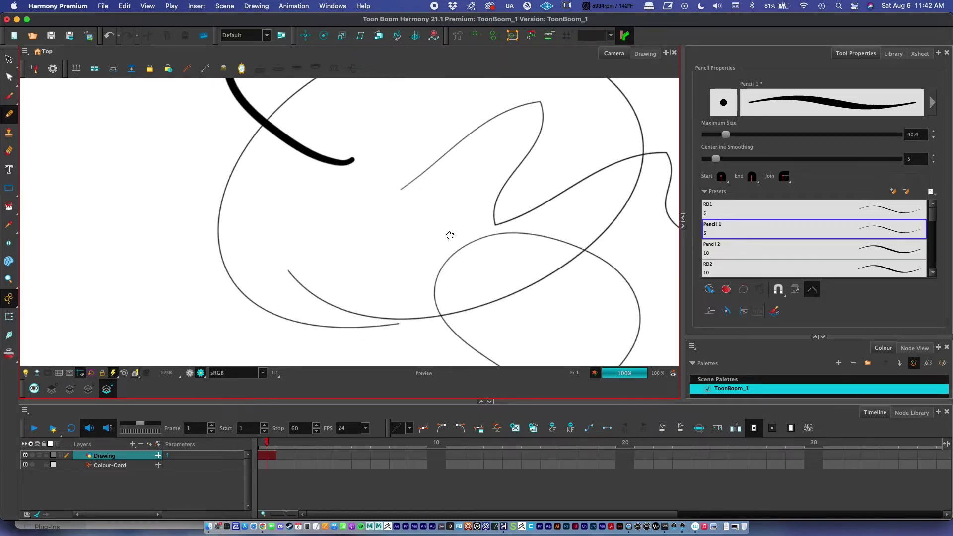
pyautogui.moveTo(719, 136); pyautogui.dragTo(705, 159)
pyautogui.moveTo(111, 283)
pyautogui.mouseDown()
pyautogui.moveTo(77, 185)
pyautogui.moveTo(134, 268)
pyautogui.moveTo(99, 273)
pyautogui.mouseUp()
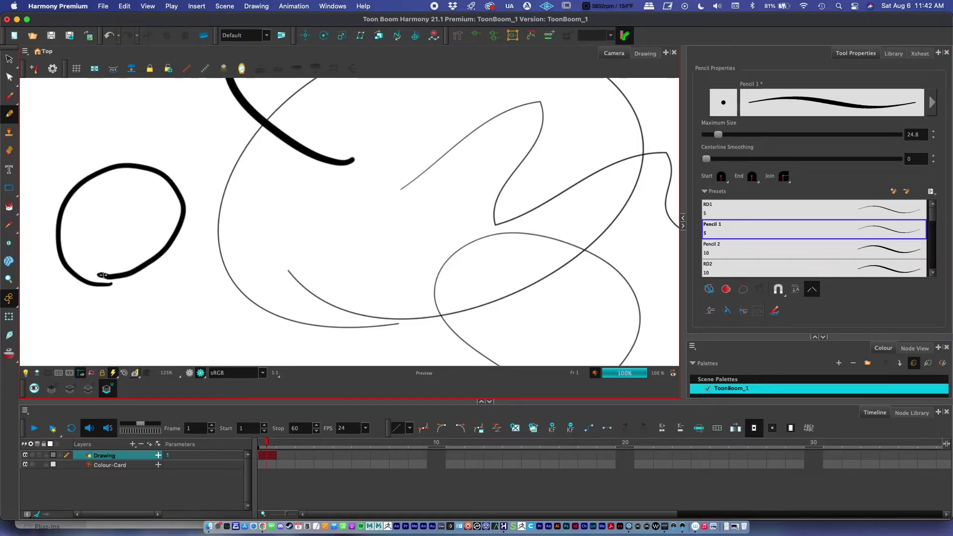
pyautogui.press('super+z')
pyautogui.moveTo(119, 294)
pyautogui.mouseDown()
pyautogui.moveTo(69, 215)
pyautogui.moveTo(167, 173)
pyautogui.moveTo(161, 259)
pyautogui.moveTo(119, 273)
pyautogui.mouseUp()
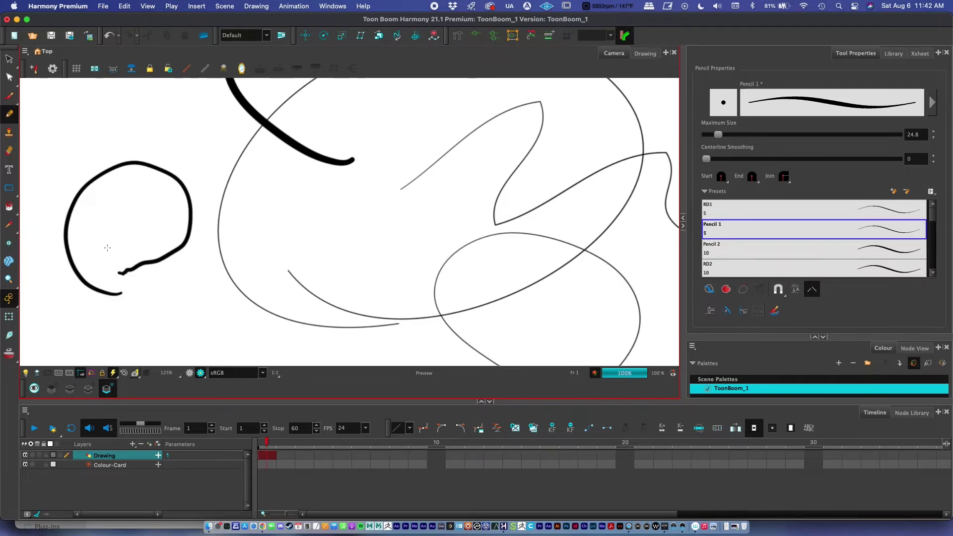
# Set the centerline smoothing to 100 and draw another oval below the rough circle
pyautogui.moveTo(192, 279); pyautogui.dragTo(258, 220)
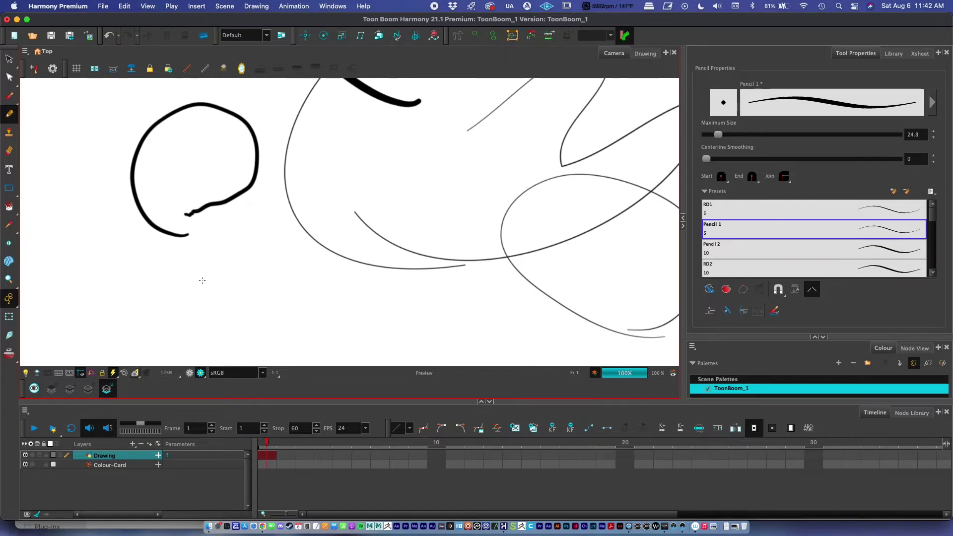
pyautogui.moveTo(711, 158); pyautogui.dragTo(899, 159)
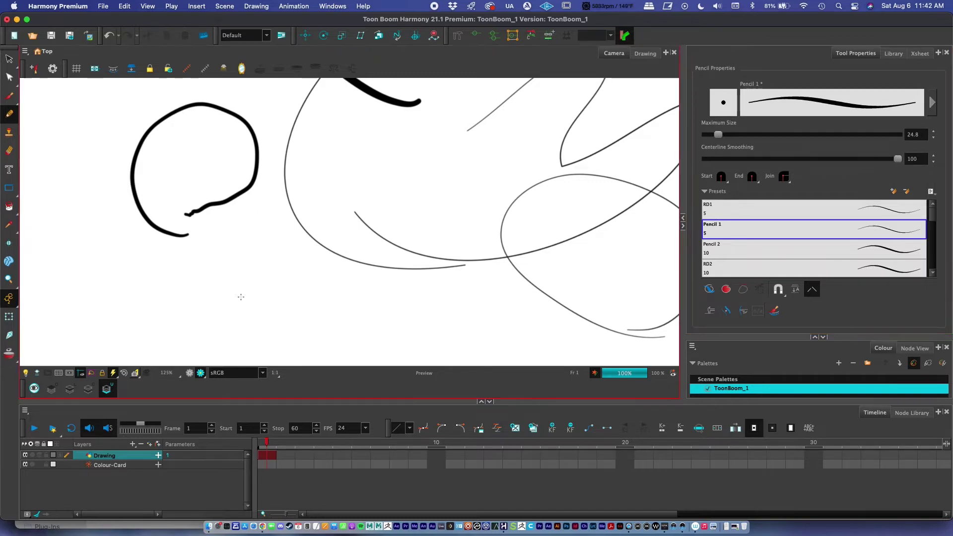
pyautogui.moveTo(304, 308)
pyautogui.mouseDown()
pyautogui.moveTo(231, 271)
pyautogui.moveTo(307, 205)
pyautogui.moveTo(366, 230)
pyautogui.moveTo(356, 276)
pyautogui.moveTo(313, 303)
pyautogui.mouseUp()
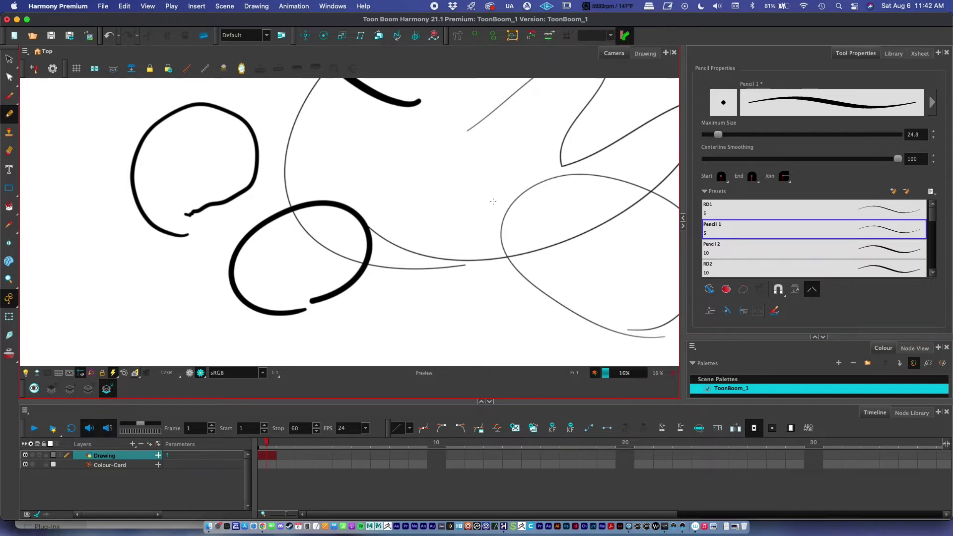
# Draw two small ovals inside the large oval, the second with centerline smoothing at 1.3, and set the smoothing to 65.2
pyautogui.moveTo(461, 219); pyautogui.dragTo(449, 216)
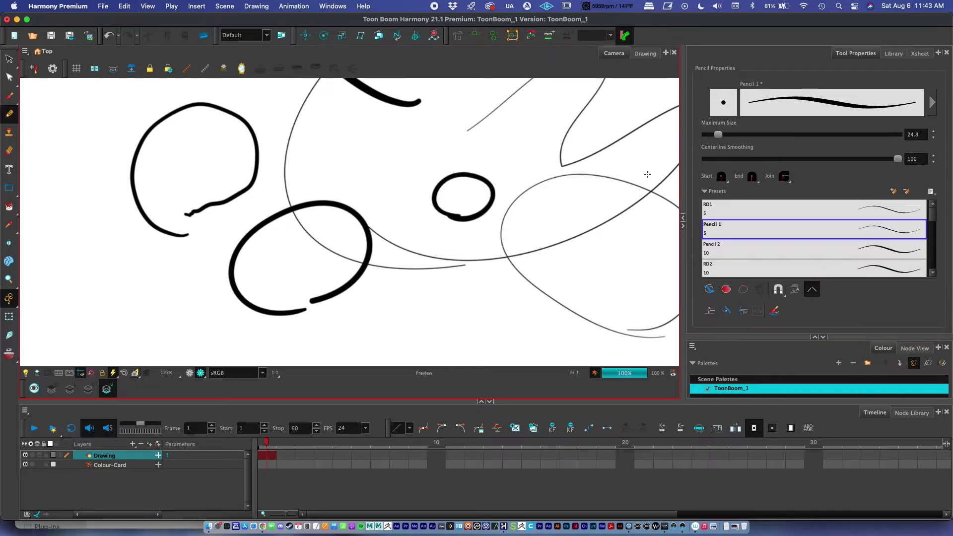
pyautogui.moveTo(861, 160); pyautogui.dragTo(710, 158)
pyautogui.moveTo(416, 174)
pyautogui.mouseDown()
pyautogui.moveTo(396, 169)
pyautogui.moveTo(429, 176)
pyautogui.mouseUp()
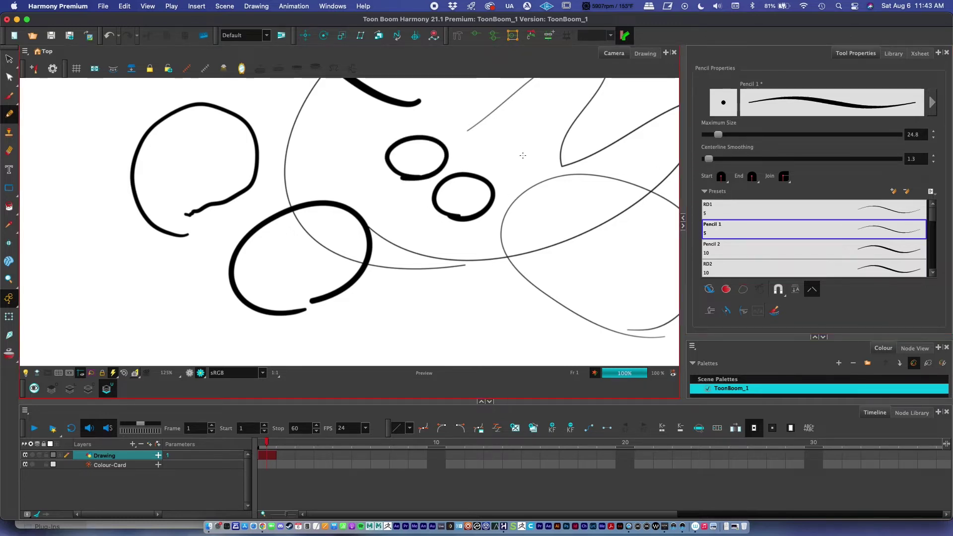
pyautogui.moveTo(709, 159); pyautogui.dragTo(831, 162)
# Pan and zoom the canvas to view the whole drawing within the page
pyautogui.press('space')
pyautogui.moveTo(460, 203); pyautogui.dragTo(400, 240)
pyautogui.hotkey('alt', 'z')
pyautogui.keyDown('alt'); pyautogui.click(442, 211); pyautogui.keyUp('alt')
pyautogui.keyDown('alt'); pyautogui.click(442, 211); pyautogui.keyUp('alt')
pyautogui.press('space')
pyautogui.moveTo(492, 196); pyautogui.dragTo(441, 233)
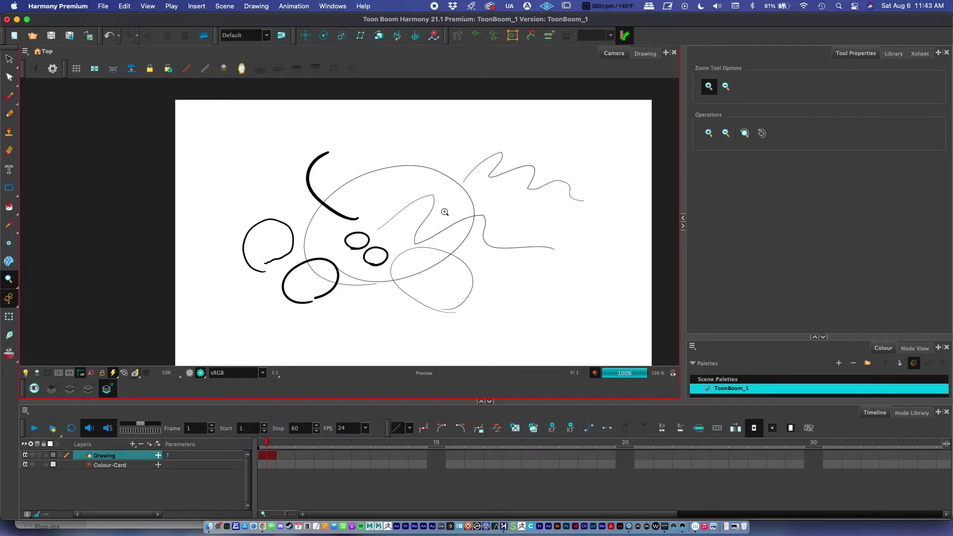
pyautogui.scroll(-2, 467, 214)
pyautogui.hscroll(2, 467, 214)
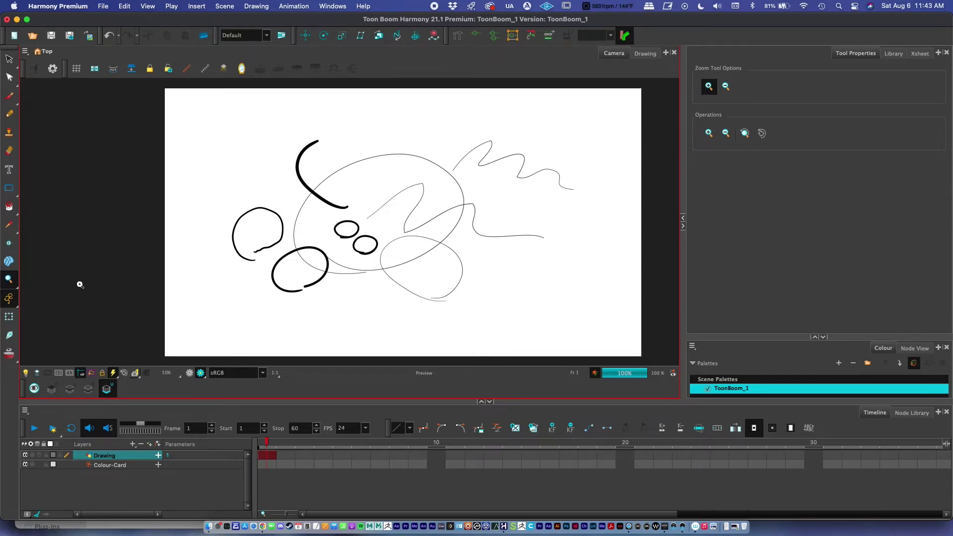
# Shift the canvas view slightly upward with the Hand tool
pyautogui.click(9, 278)
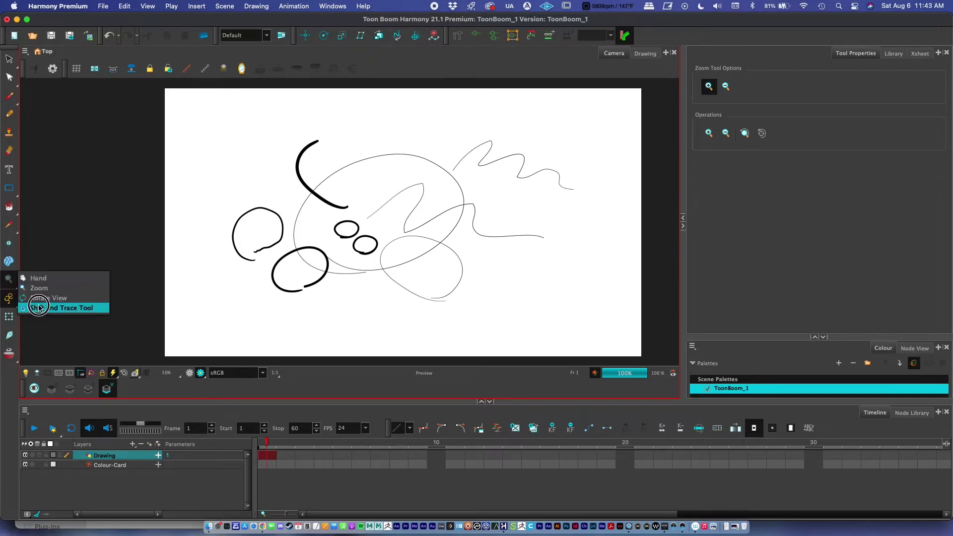
pyautogui.click(34, 278)
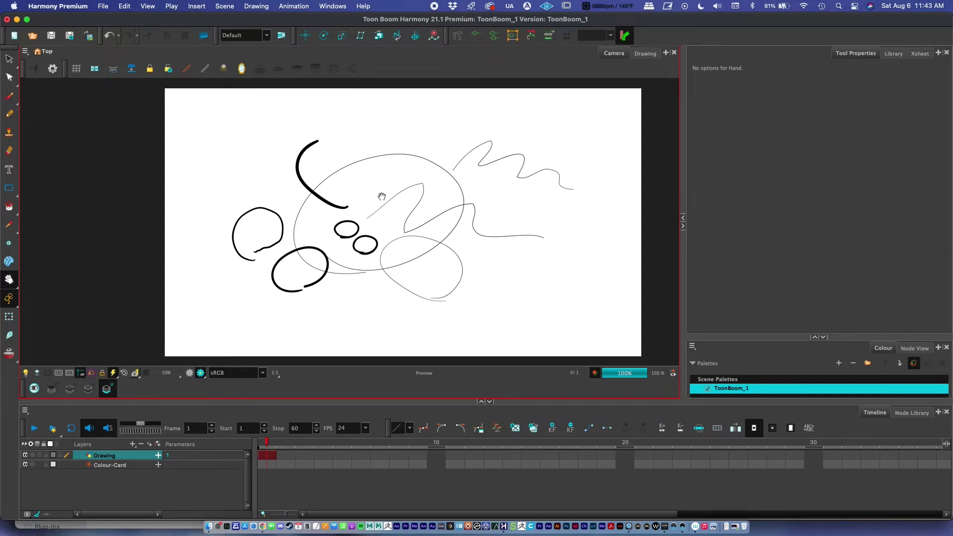
pyautogui.moveTo(357, 230)
pyautogui.mouseDown()
pyautogui.moveTo(462, 221)
pyautogui.moveTo(235, 252)
pyautogui.moveTo(504, 219)
pyautogui.moveTo(204, 269)
pyautogui.moveTo(324, 272)
pyautogui.moveTo(455, 246)
pyautogui.moveTo(398, 225)
pyautogui.moveTo(363, 193)
pyautogui.mouseUp()
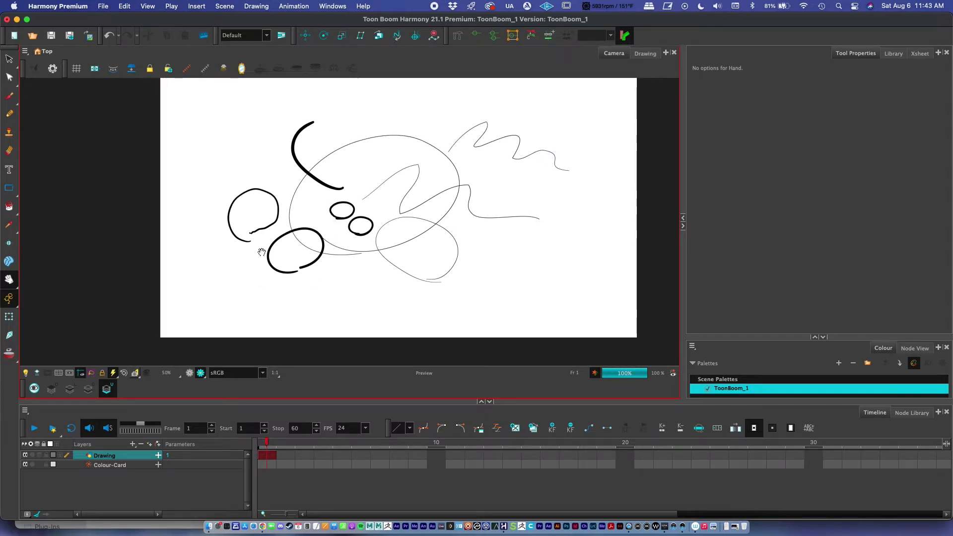
# Examine the wavy line's sharp corner and the two small ovals up close with the Zoom tool
pyautogui.click(11, 279)
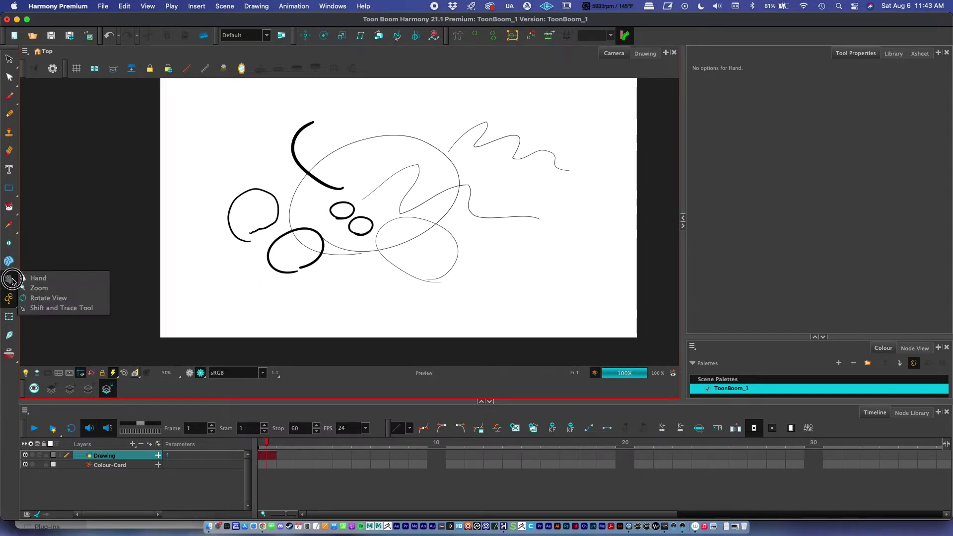
pyautogui.click(39, 288)
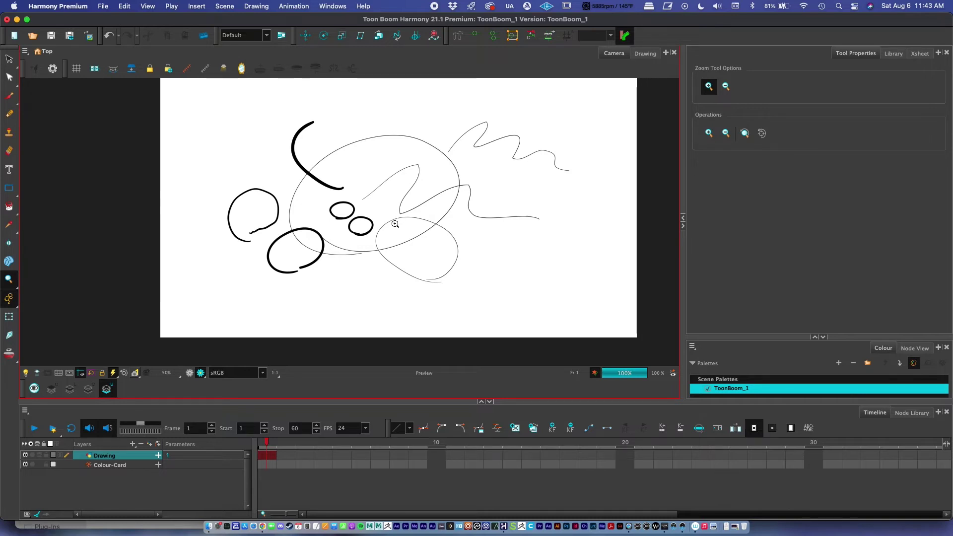
pyautogui.click(350, 213)
pyautogui.click(589, 158)
pyautogui.click(589, 150)
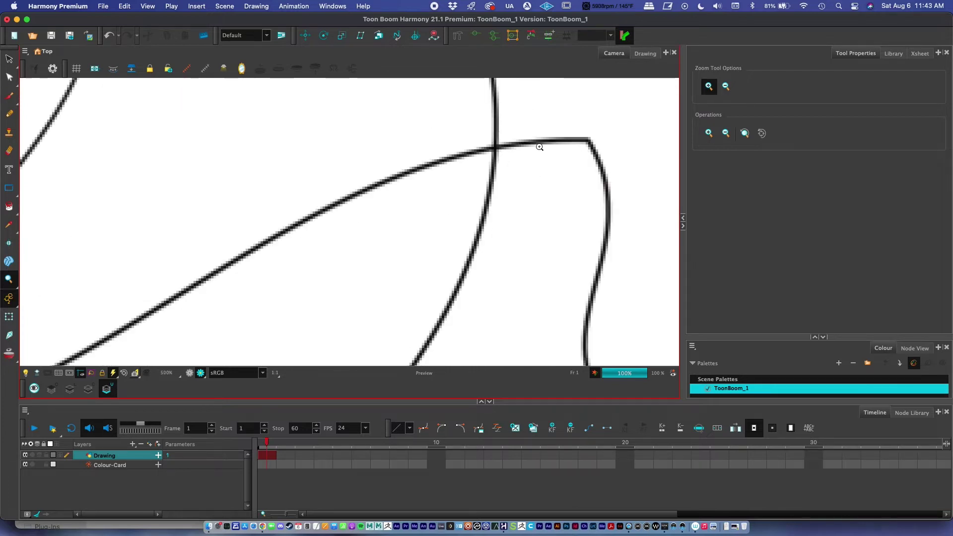
pyautogui.click(590, 145)
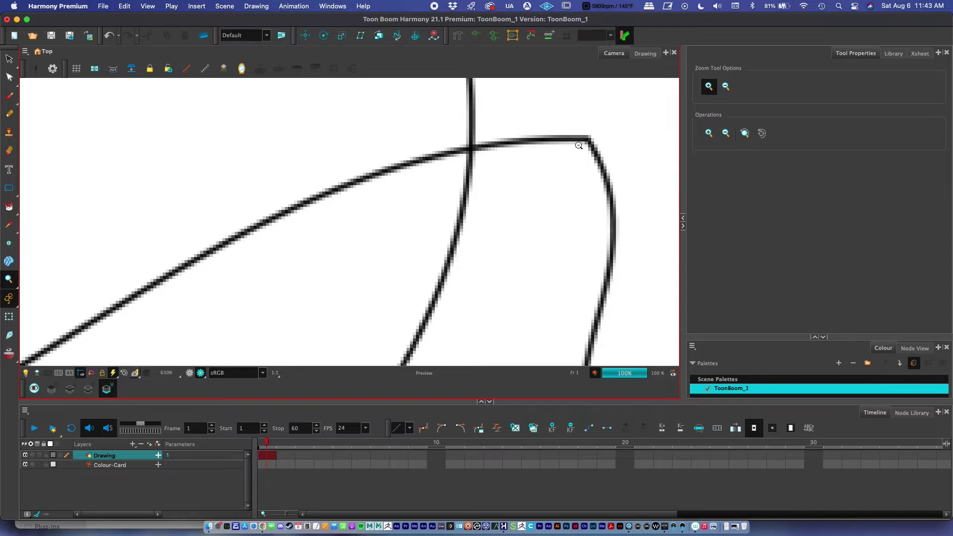
pyautogui.scroll(-8, 577, 151)
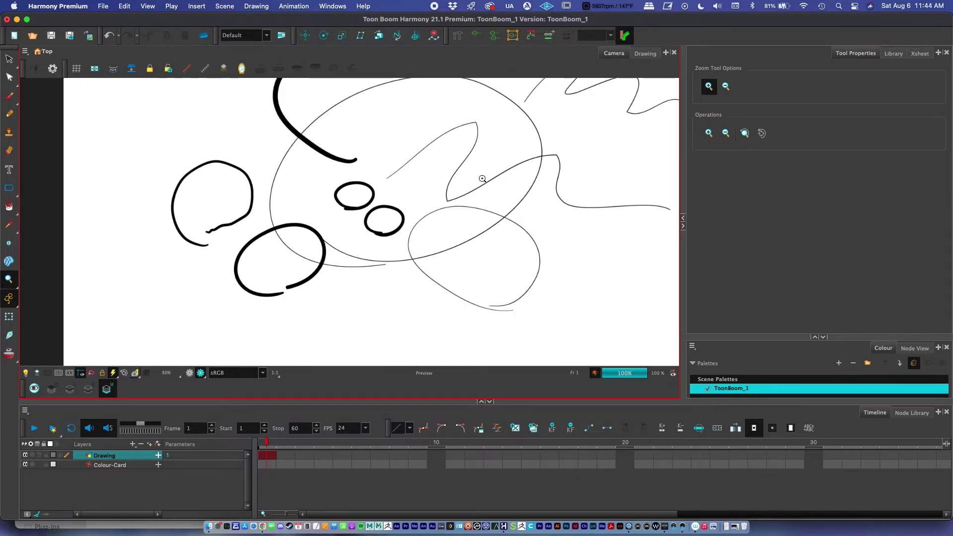
pyautogui.click(370, 201)
pyautogui.click(370, 201)
pyautogui.click(376, 214)
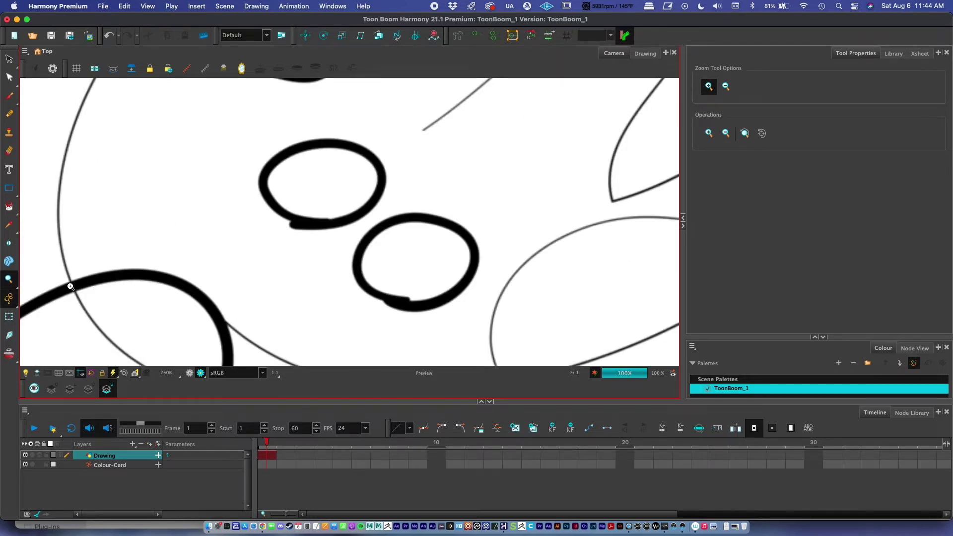
# Rotate the canvas view counter-clockwise with the Rotate View tool and zoom in on the two small ovals
pyautogui.click(20, 284)
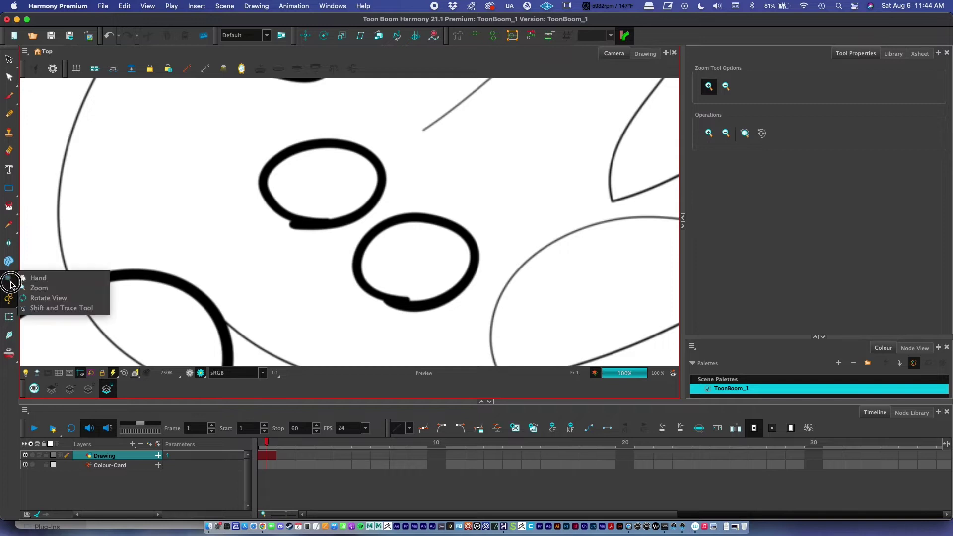
pyautogui.click(38, 296)
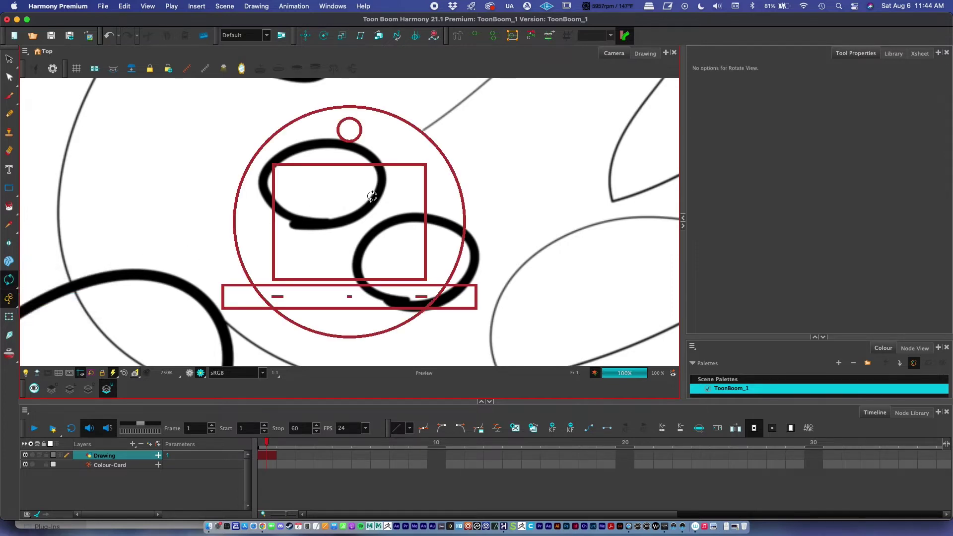
pyautogui.click(12, 281)
pyautogui.click(45, 298)
pyautogui.moveTo(514, 214); pyautogui.dragTo(407, 189)
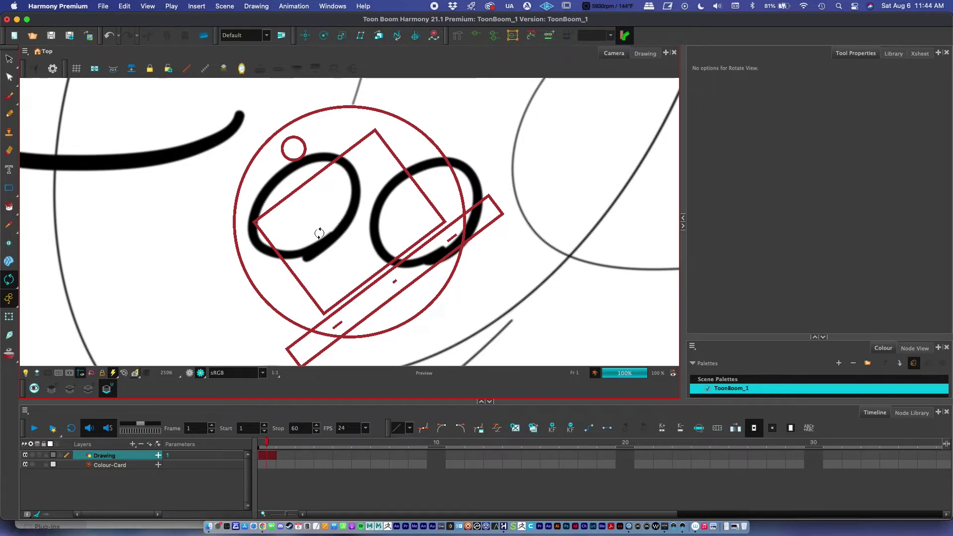
pyautogui.hotkey('shift', 'x')
pyautogui.moveTo(314, 240)
pyautogui.mouseDown()
pyautogui.moveTo(339, 226)
pyautogui.moveTo(330, 243)
pyautogui.mouseUp()
pyautogui.scroll(5, 318, 235)
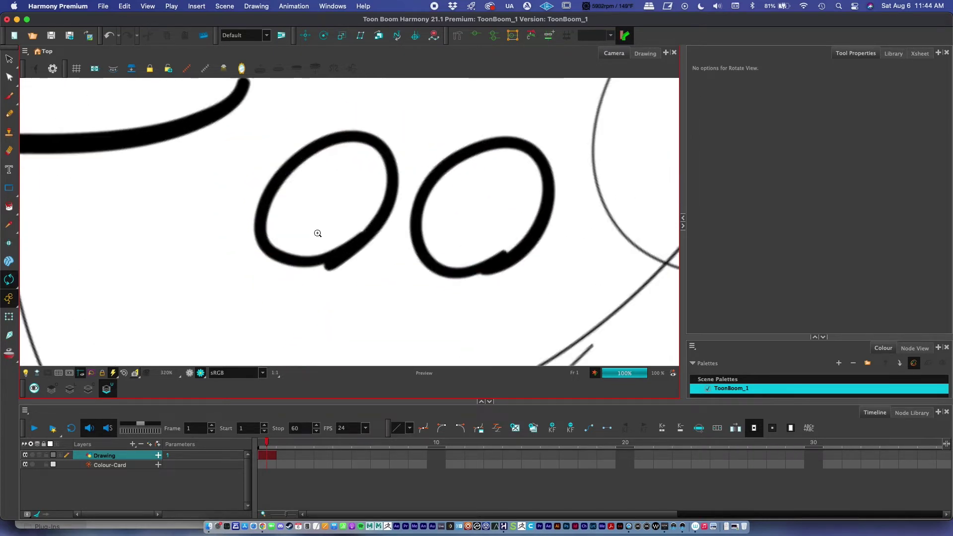
# Turn the rotated view slightly clockwise around the small ovals and reset the canvas view
pyautogui.click(13, 278)
pyautogui.click(214, 230)
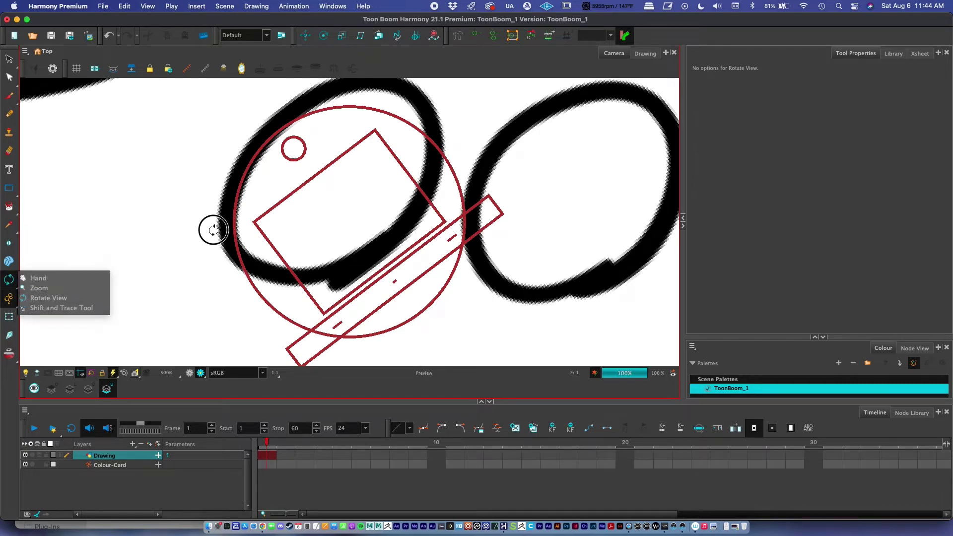
pyautogui.moveTo(203, 218)
pyautogui.mouseDown()
pyautogui.moveTo(231, 148)
pyautogui.moveTo(183, 223)
pyautogui.moveTo(191, 211)
pyautogui.mouseUp()
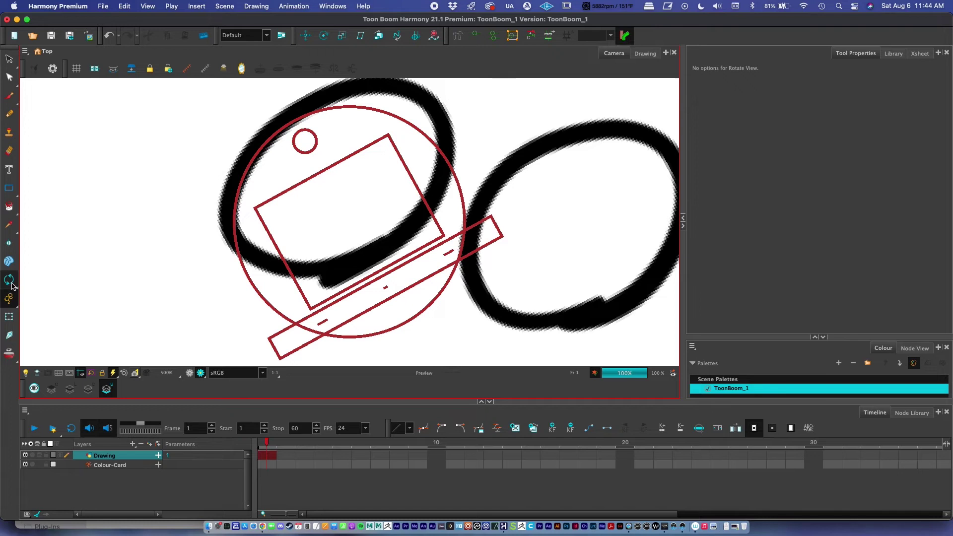
pyautogui.press('space')
pyautogui.moveTo(360, 196); pyautogui.dragTo(345, 223)
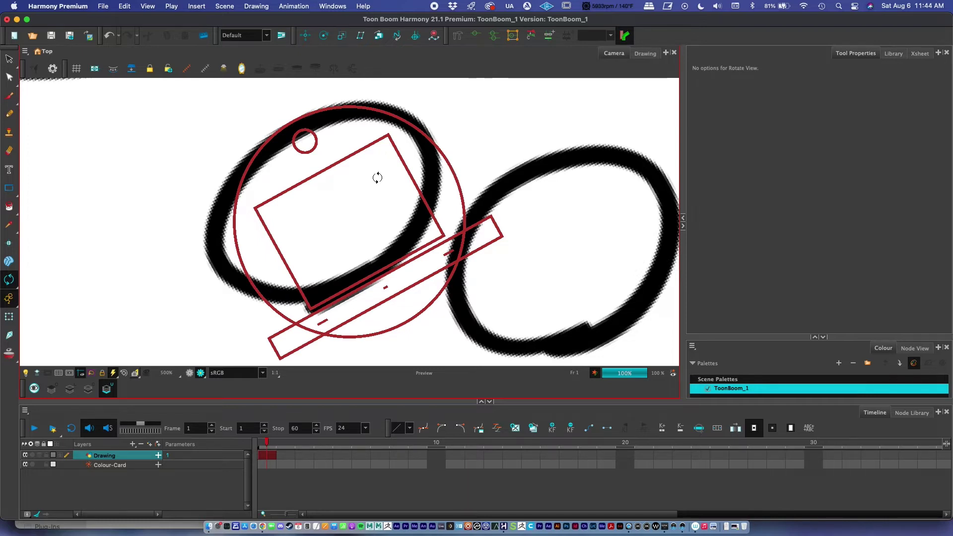
pyautogui.hotkey('shift', 'm')
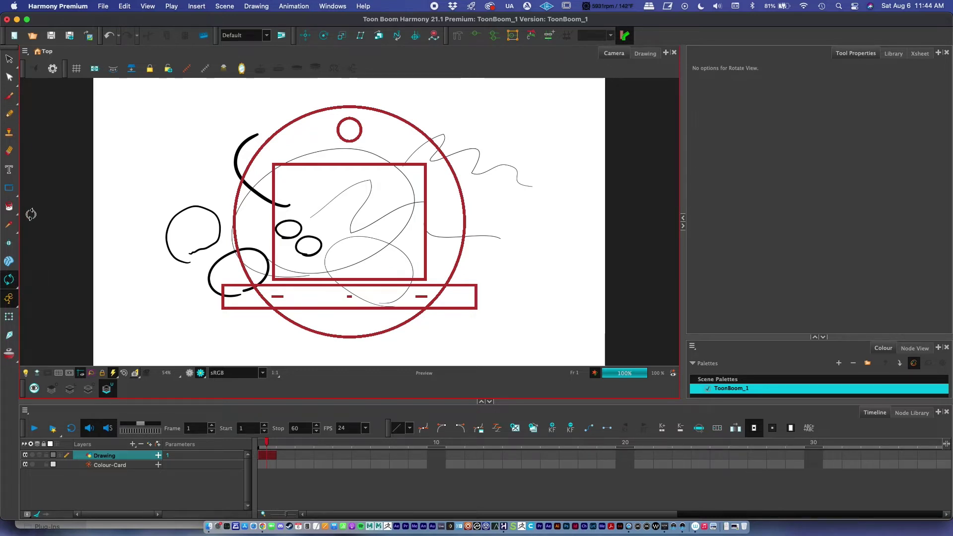
# Look through the pencil presets and draw a looping line across the right part of the drawing with the Pencil 2 preset
pyautogui.click(9, 113)
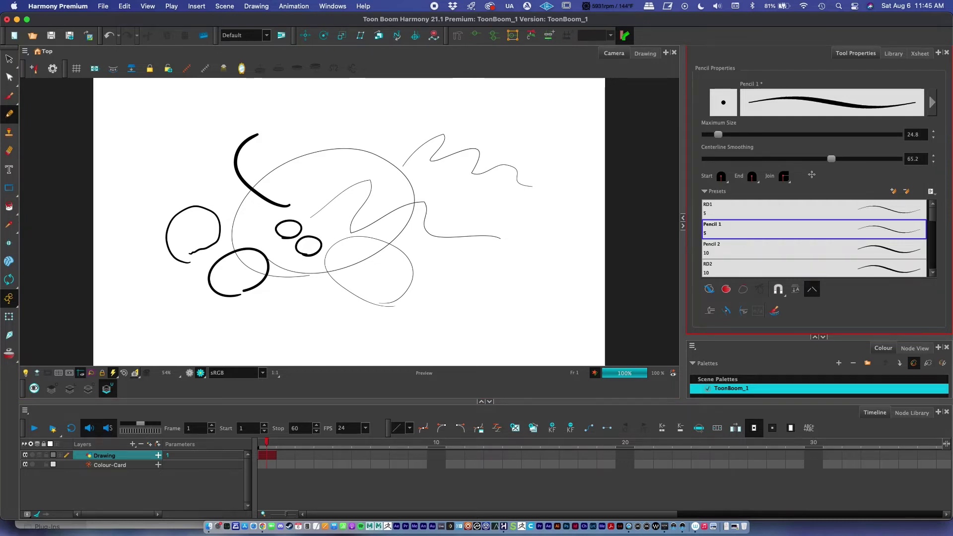
pyautogui.scroll(-5, 858, 250)
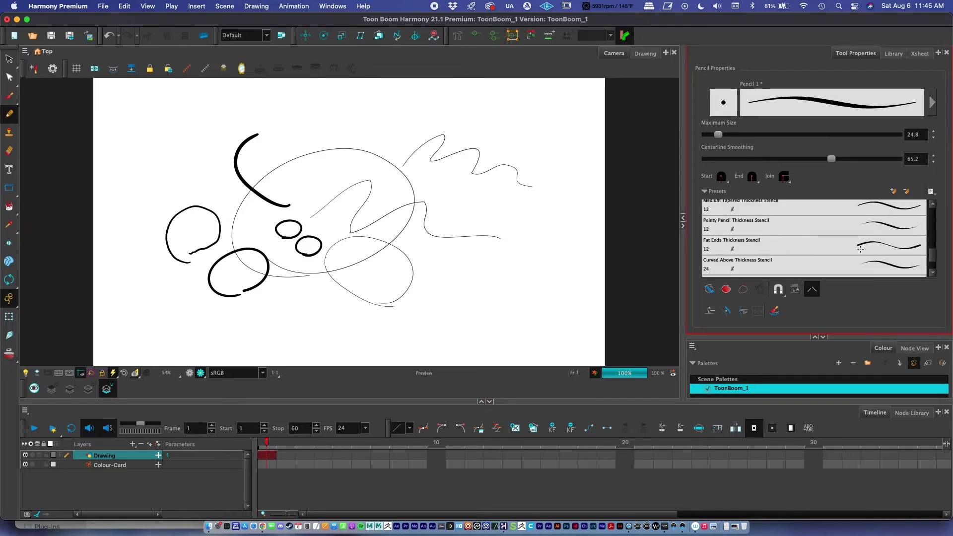
pyautogui.scroll(5, 863, 243)
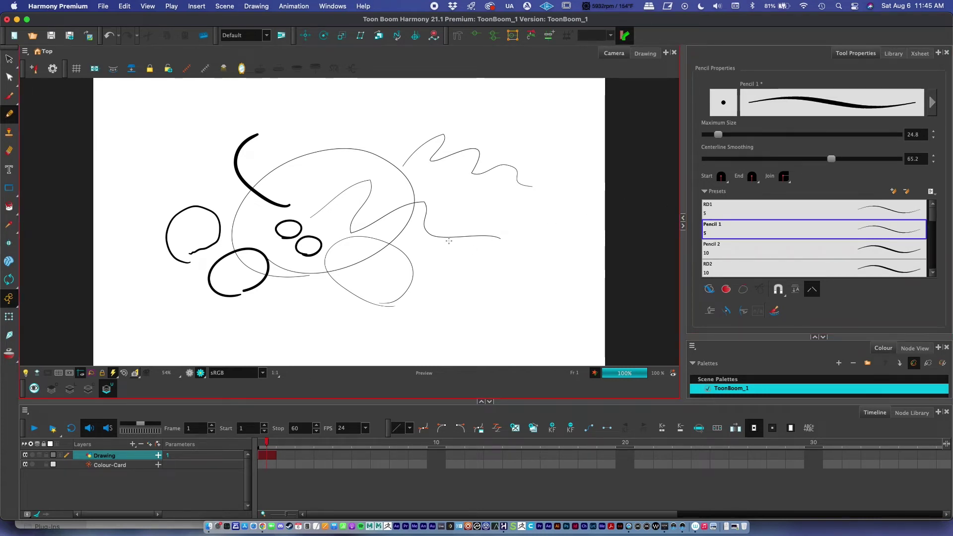
pyautogui.click(810, 247)
pyautogui.moveTo(461, 293)
pyautogui.mouseDown()
pyautogui.moveTo(496, 290)
pyautogui.moveTo(509, 221)
pyautogui.moveTo(417, 176)
pyautogui.mouseUp()
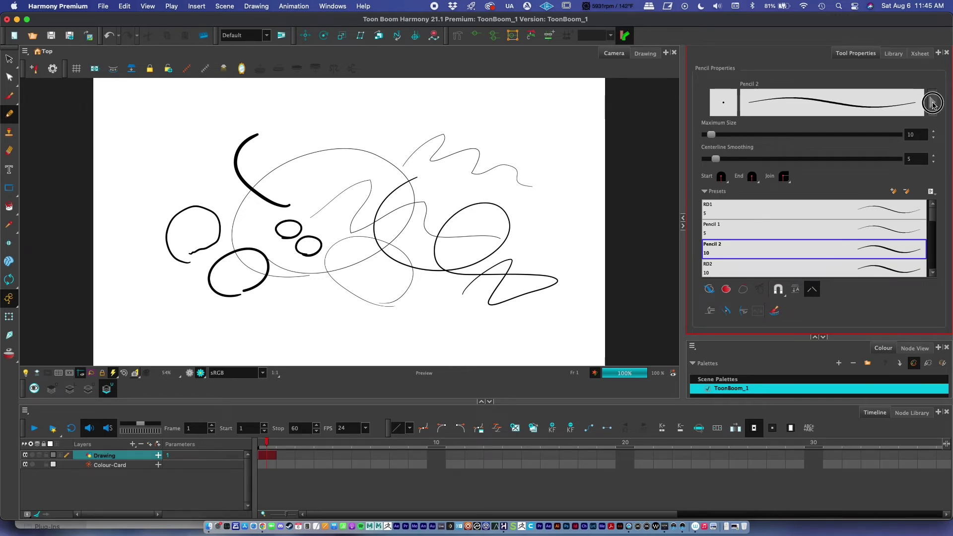
# Apply the Felt texture in the detailed pencil properties and draw a thin zigzag at the top of the large oval
pyautogui.click(932, 105)
pyautogui.moveTo(553, 273)
pyautogui.mouseDown()
pyautogui.moveTo(544, 94)
pyautogui.moveTo(610, 120)
pyautogui.moveTo(583, 118)
pyautogui.mouseUp()
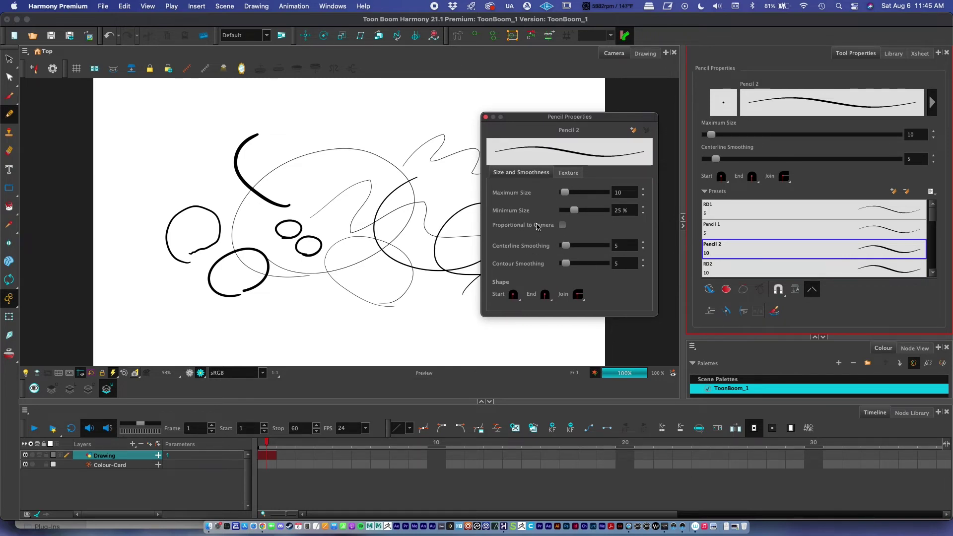
pyautogui.click(567, 173)
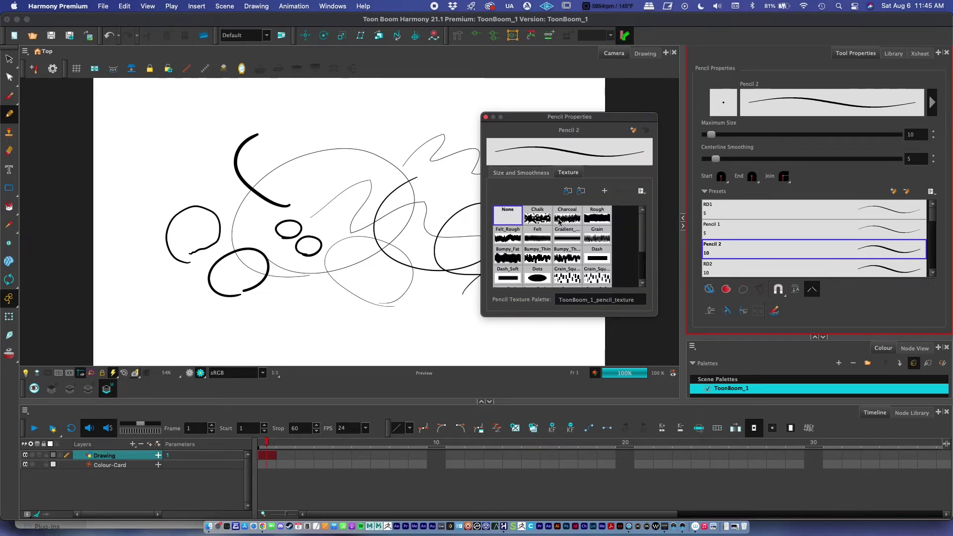
pyautogui.click(537, 235)
pyautogui.moveTo(332, 148); pyautogui.dragTo(398, 182)
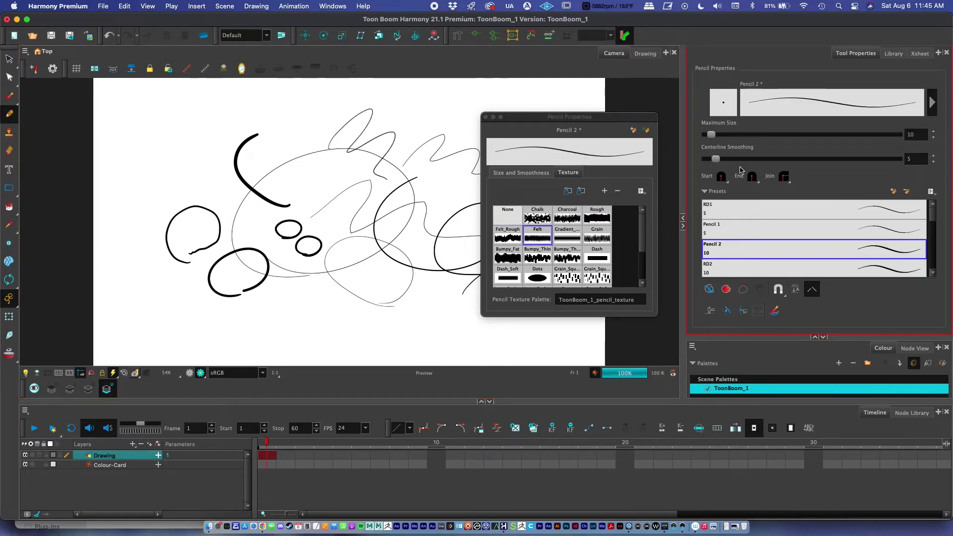
# Set the pencil's maximum size to 85.6 and draw one thick wavy stroke with the Felt texture and another with Charcoal
pyautogui.moveTo(711, 135); pyautogui.dragTo(747, 135)
pyautogui.moveTo(268, 185)
pyautogui.mouseDown()
pyautogui.moveTo(337, 169)
pyautogui.moveTo(382, 179)
pyautogui.mouseUp()
pyautogui.click(567, 215)
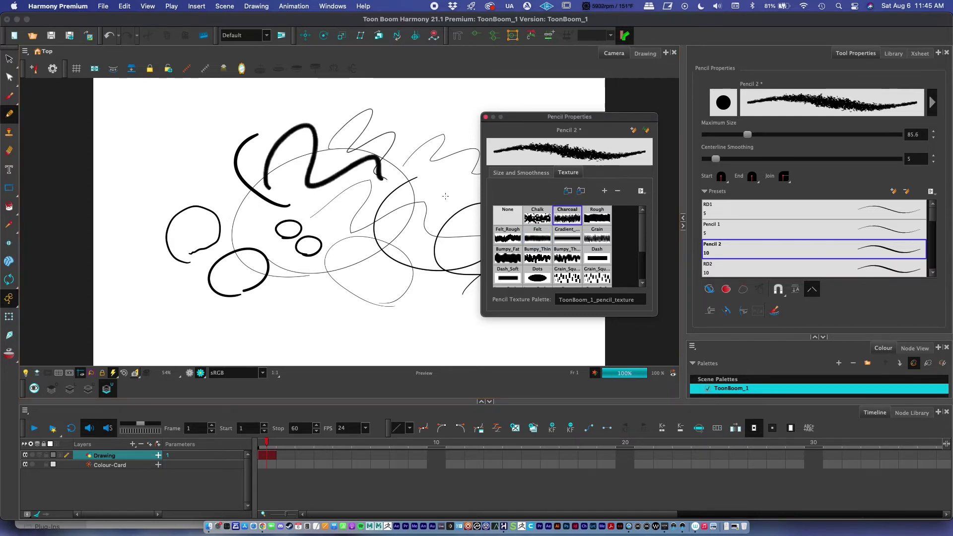
pyautogui.moveTo(326, 148)
pyautogui.mouseDown()
pyautogui.moveTo(388, 186)
pyautogui.moveTo(414, 233)
pyautogui.mouseUp()
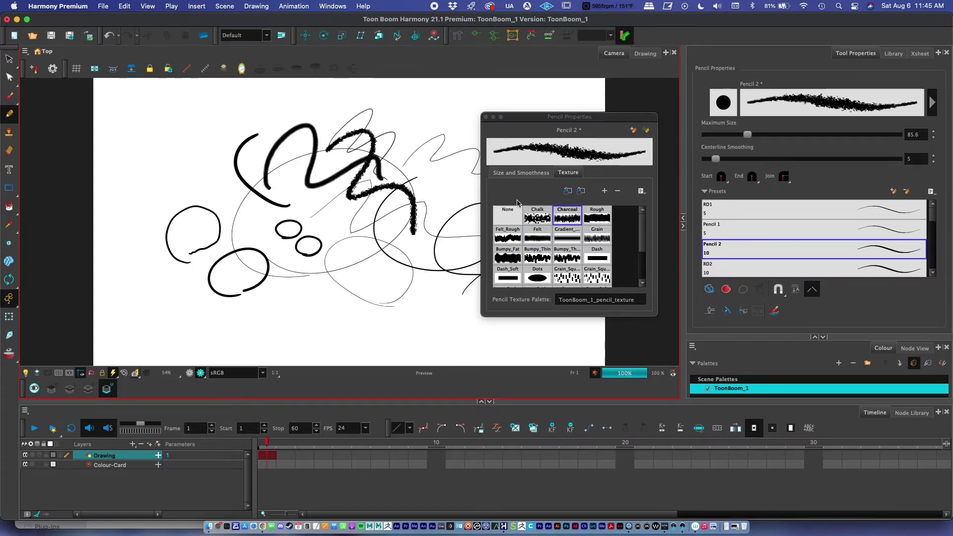
pyautogui.click(537, 198)
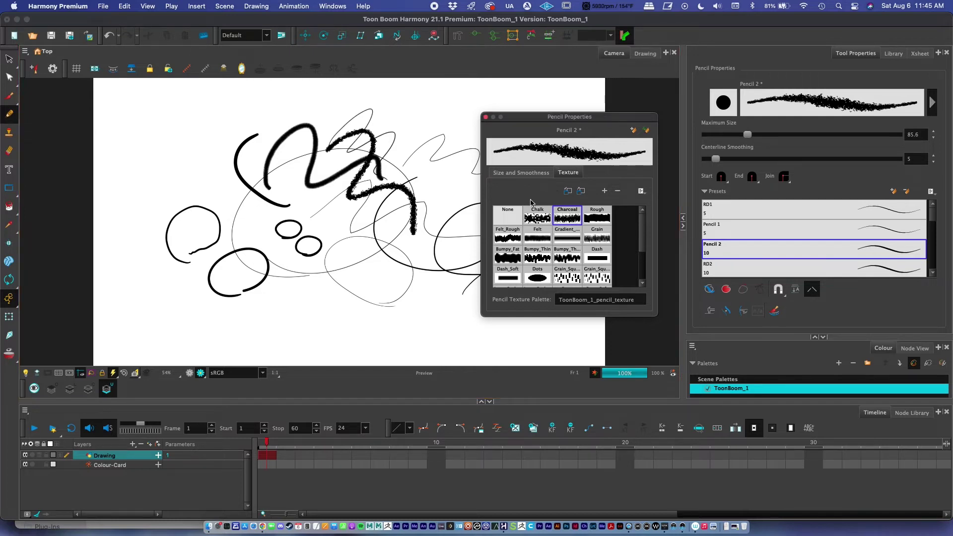
# Set the pencil texture to None, draw a thick wavy stroke over the small ovals, and close the detailed pencil properties
pyautogui.click(507, 215)
pyautogui.moveTo(270, 245); pyautogui.dragTo(399, 237)
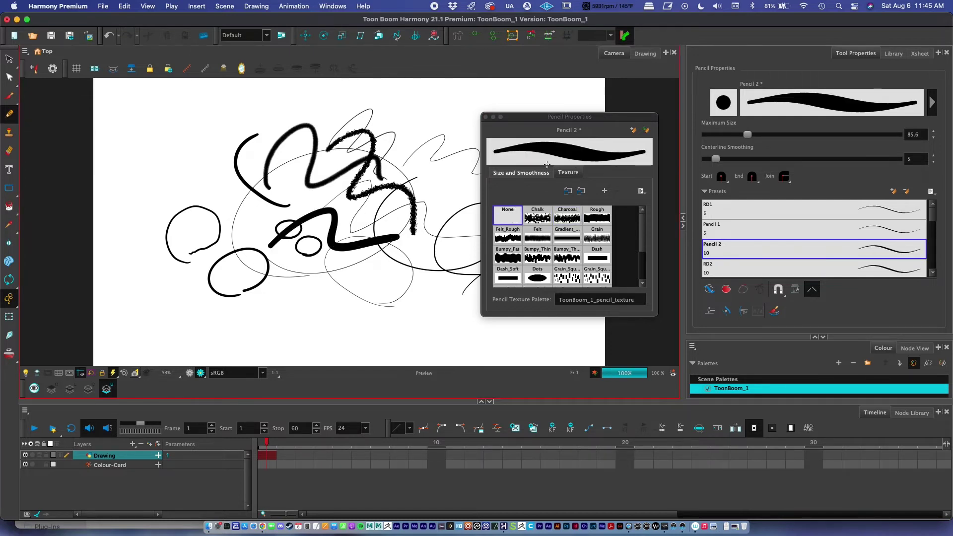
pyautogui.click(530, 173)
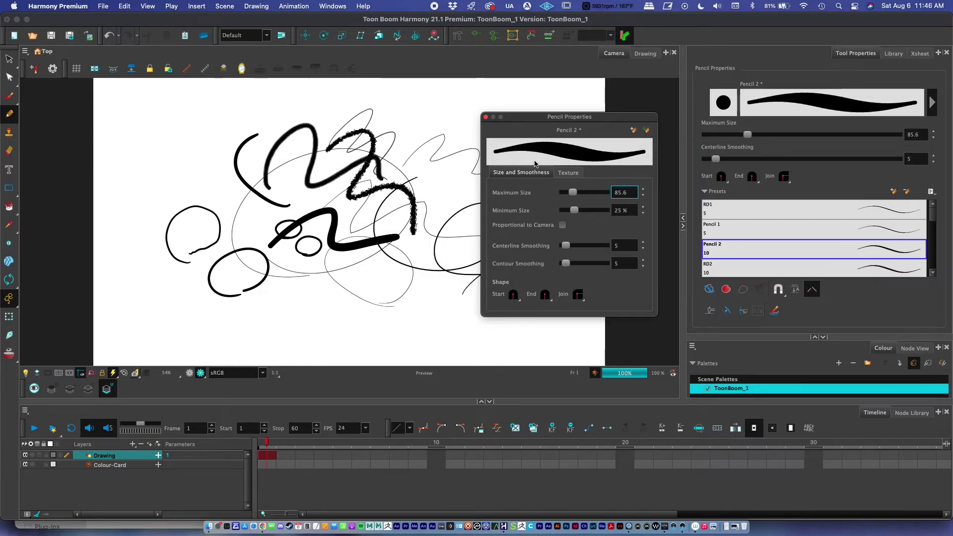
pyautogui.click(485, 117)
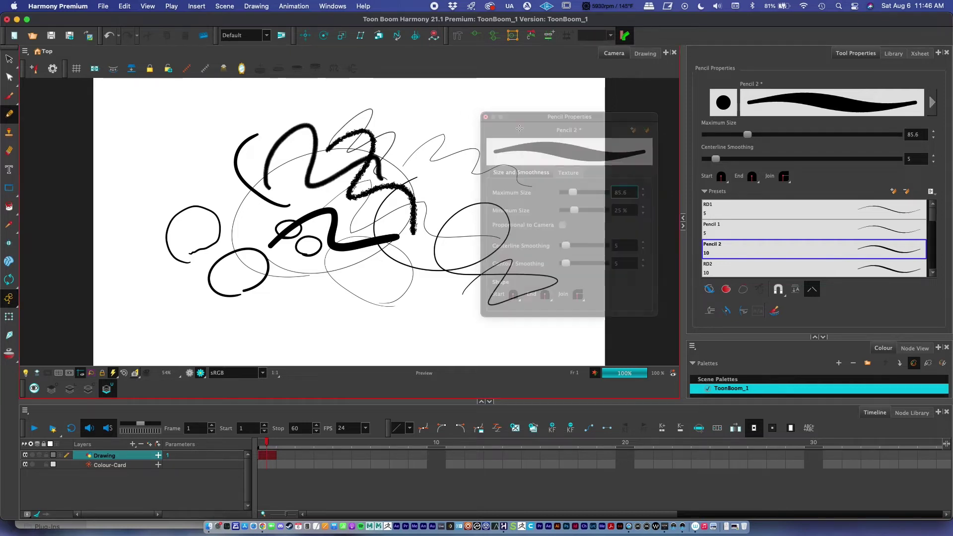
# Draw a thin zigzag line beside the upper wavy line with the Pencil 1 preset
pyautogui.click(775, 231)
pyautogui.moveTo(465, 196); pyautogui.dragTo(540, 230)
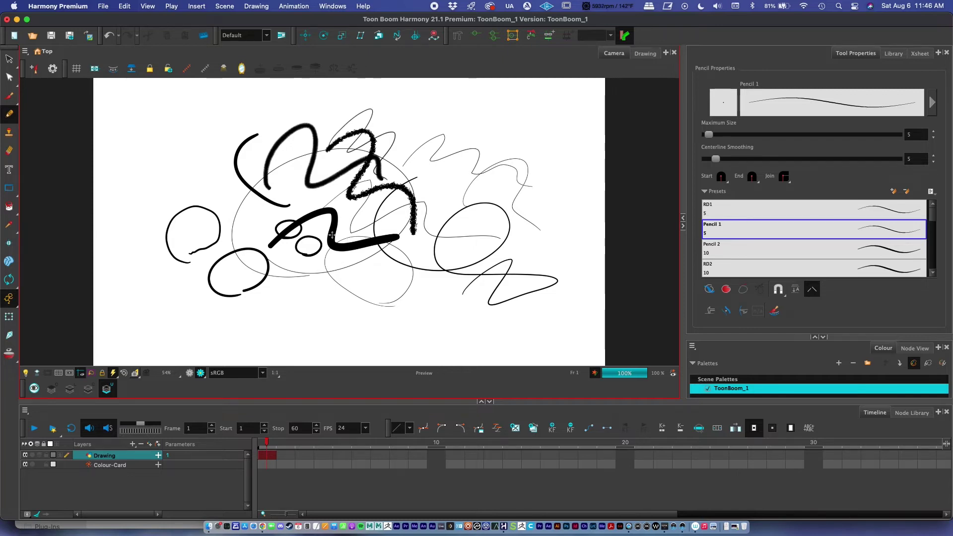
# Draw a looping stroke over the thin zigzags with the Brush tool, using the Hazy Line preset at size 33
pyautogui.click(9, 95)
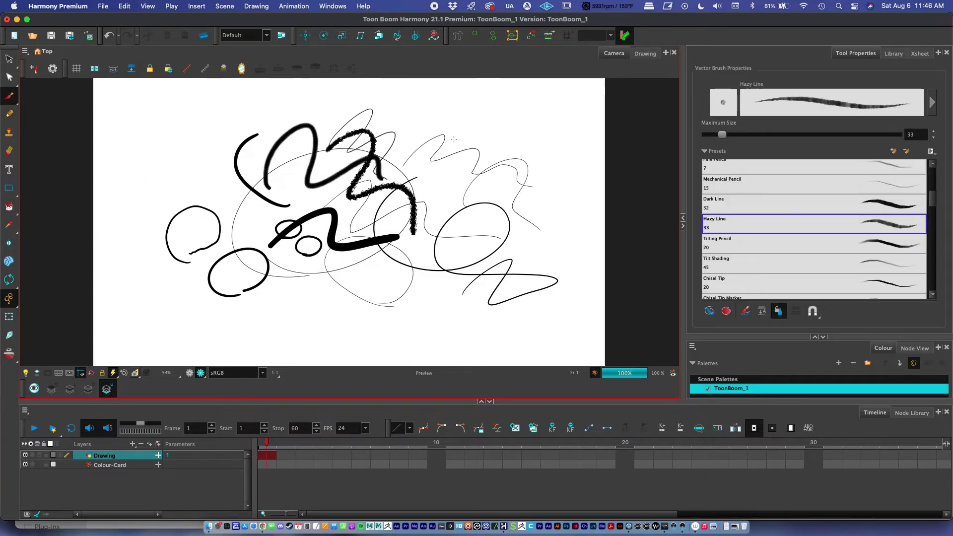
pyautogui.moveTo(445, 193)
pyautogui.mouseDown()
pyautogui.moveTo(436, 140)
pyautogui.moveTo(468, 195)
pyautogui.moveTo(461, 164)
pyautogui.mouseUp()
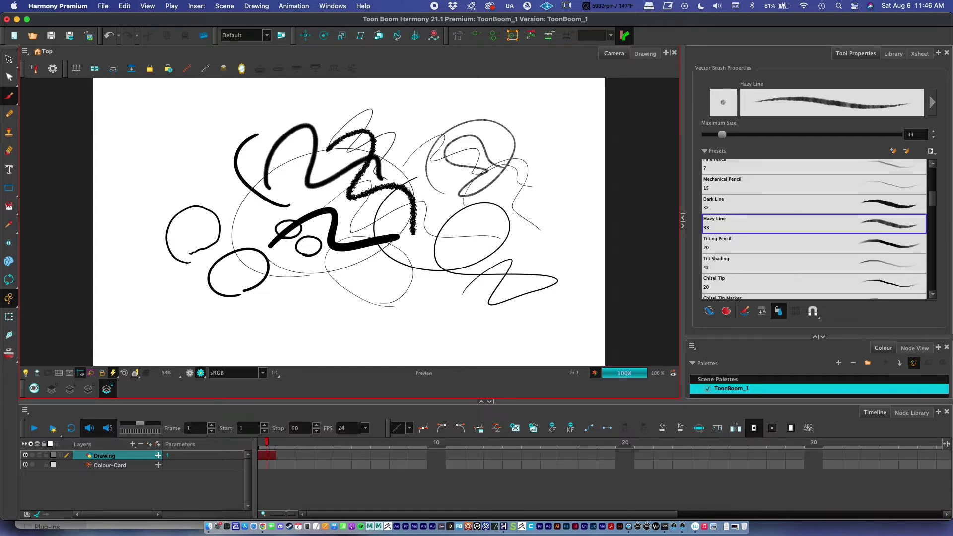
pyautogui.scroll(5, 884, 230)
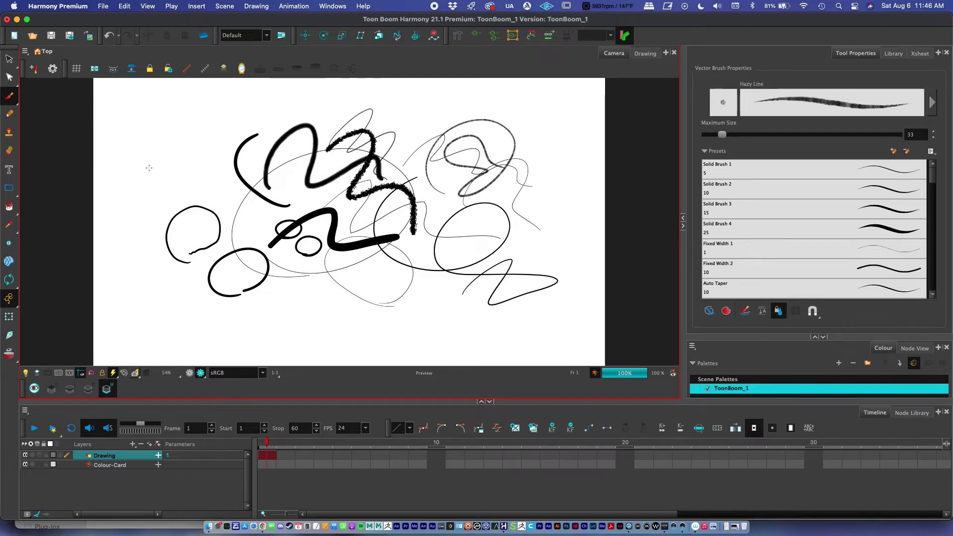
# Delete the looping Hazy Line brush stroke drawn over the thin zigzags
pyautogui.click(10, 60)
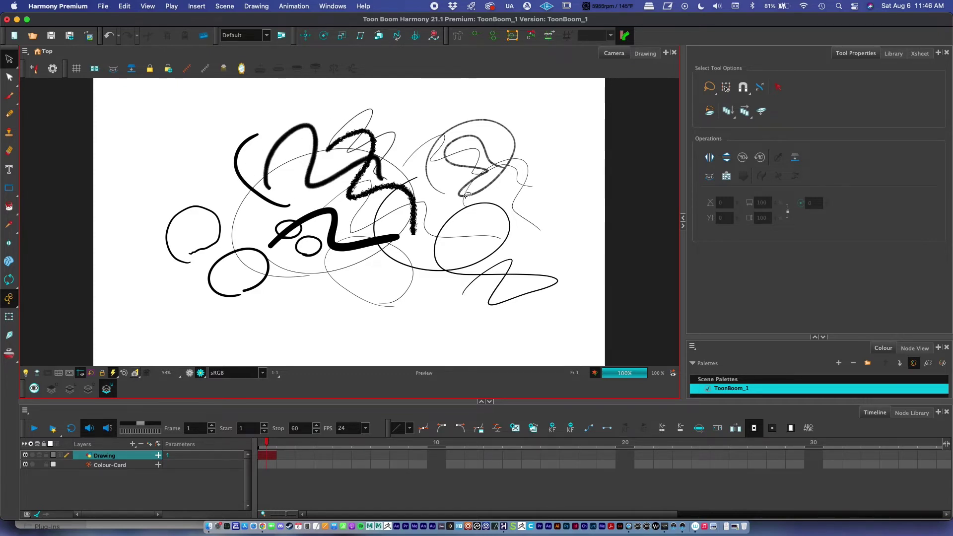
pyautogui.scroll(5, 486, 149)
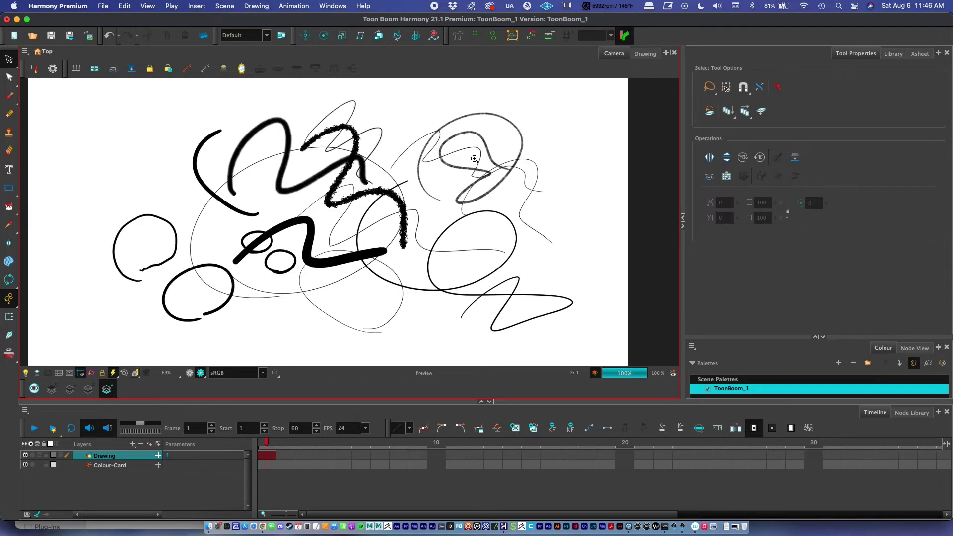
pyautogui.scroll(-1, 464, 191)
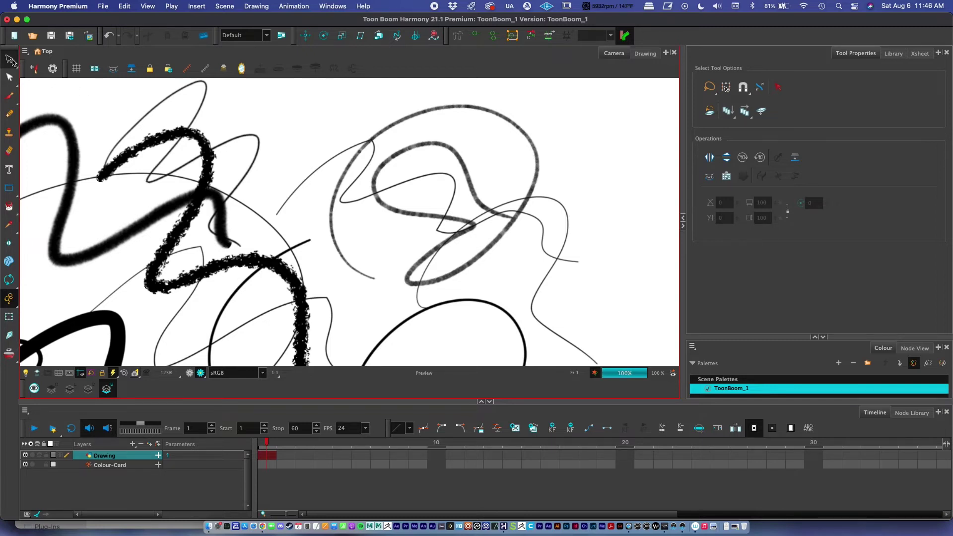
pyautogui.click(408, 218)
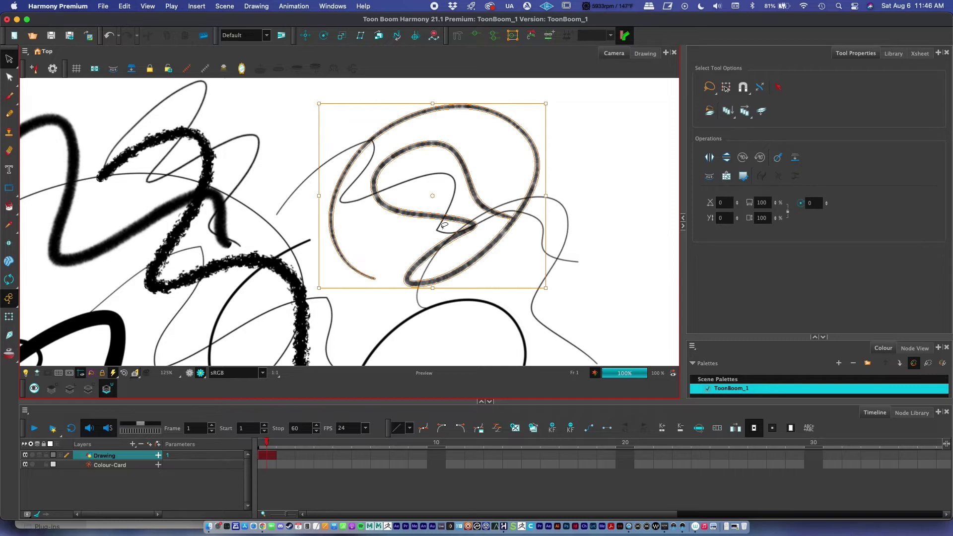
pyautogui.click(583, 178)
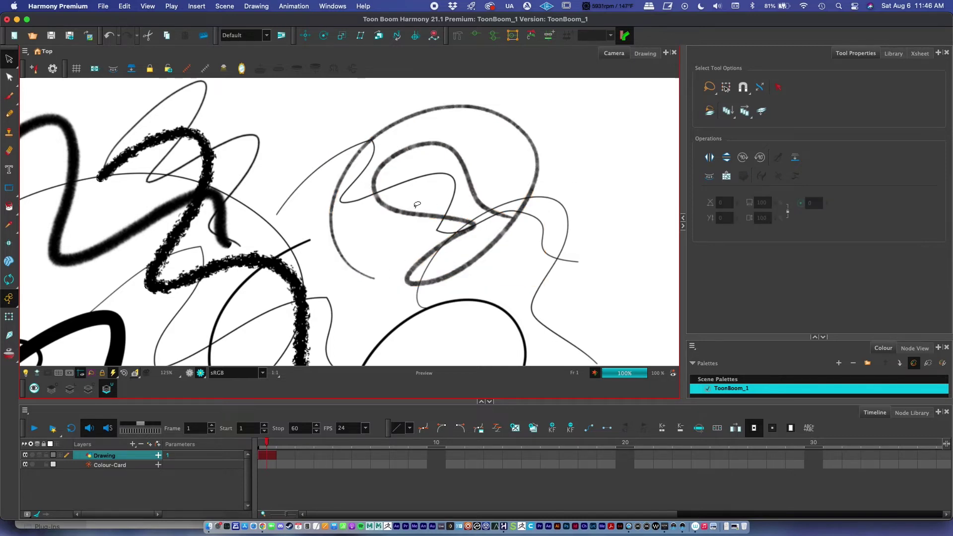
pyautogui.moveTo(411, 233)
pyautogui.mouseDown()
pyautogui.moveTo(388, 236)
pyautogui.moveTo(392, 206)
pyautogui.moveTo(413, 200)
pyautogui.moveTo(406, 231)
pyautogui.mouseUp()
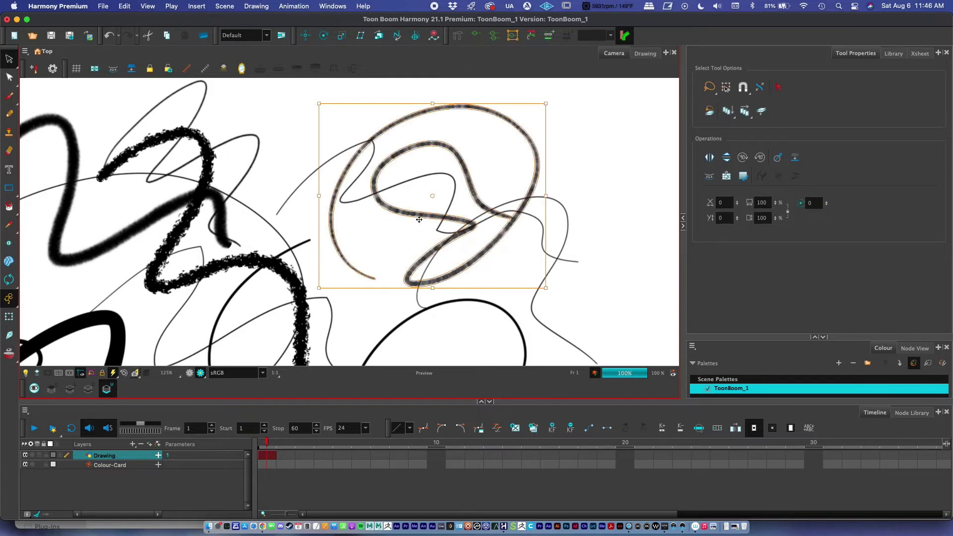
pyautogui.press('Delete')
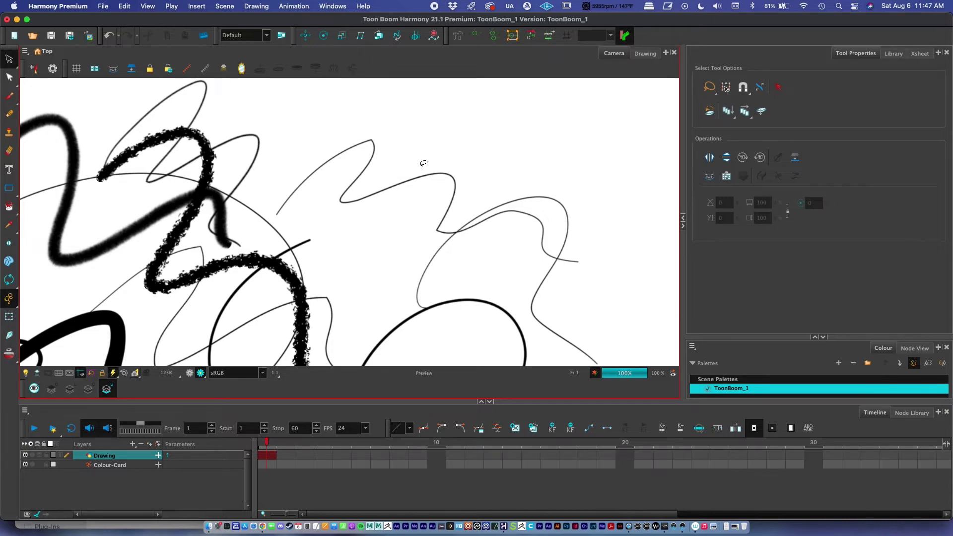
# Delete the two thin zigzag lines right of the Charcoal stroke and the thin zigzag line crossing its top
pyautogui.moveTo(406, 134)
pyautogui.mouseDown()
pyautogui.moveTo(395, 255)
pyautogui.moveTo(390, 249)
pyautogui.mouseUp()
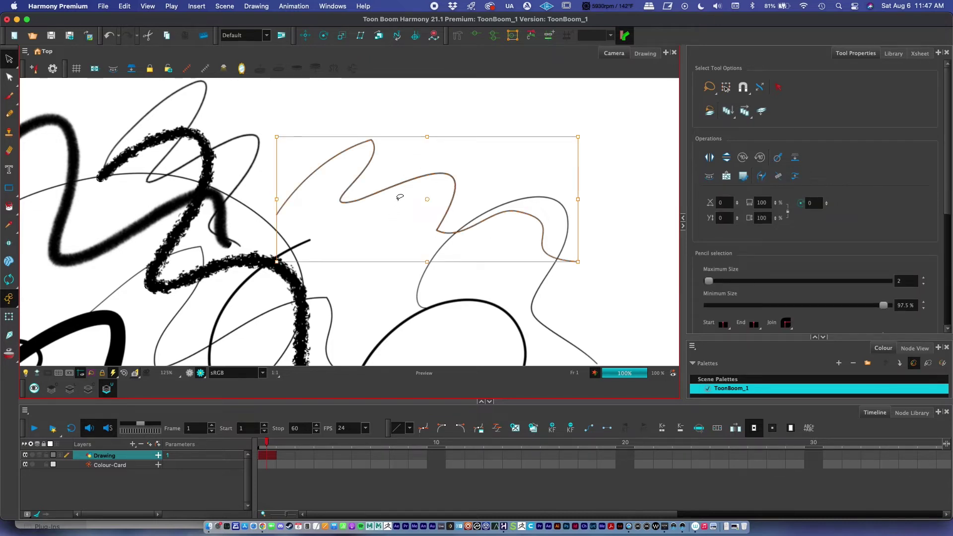
pyautogui.press('Delete')
pyautogui.moveTo(481, 222)
pyautogui.mouseDown()
pyautogui.moveTo(463, 189)
pyautogui.moveTo(516, 197)
pyautogui.mouseUp()
pyautogui.press('Delete')
pyautogui.moveTo(357, 238)
pyautogui.mouseDown()
pyautogui.moveTo(481, 247)
pyautogui.moveTo(520, 275)
pyautogui.mouseUp()
pyautogui.moveTo(335, 185); pyautogui.dragTo(346, 192)
pyautogui.press('Delete')
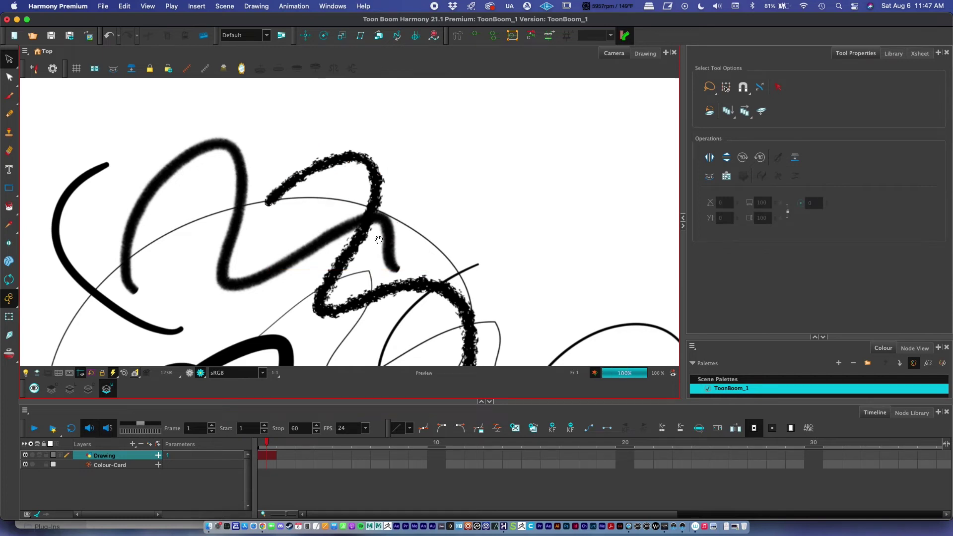
# Delete the large thin oval behind the thick strokes and the thin zigzag line inside it
pyautogui.moveTo(379, 235); pyautogui.dragTo(421, 181)
pyautogui.moveTo(267, 141); pyautogui.dragTo(288, 189)
pyautogui.press('Delete')
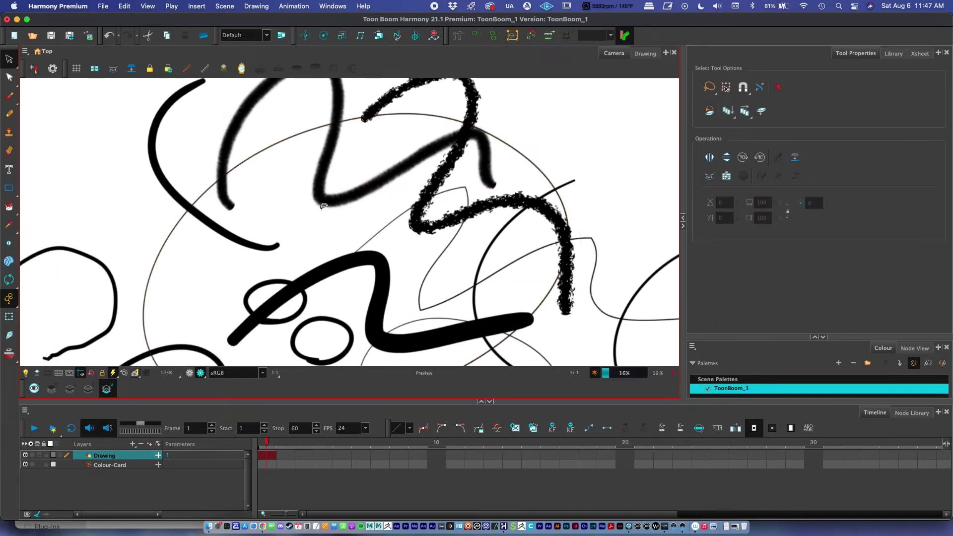
pyautogui.moveTo(476, 229)
pyautogui.mouseDown()
pyautogui.moveTo(410, 224)
pyautogui.moveTo(389, 251)
pyautogui.moveTo(403, 241)
pyautogui.mouseUp()
pyautogui.press('Delete')
pyautogui.moveTo(472, 267); pyautogui.dragTo(400, 228)
pyautogui.scroll(-4, 424, 249)
pyautogui.hotkey('alt', 'z')
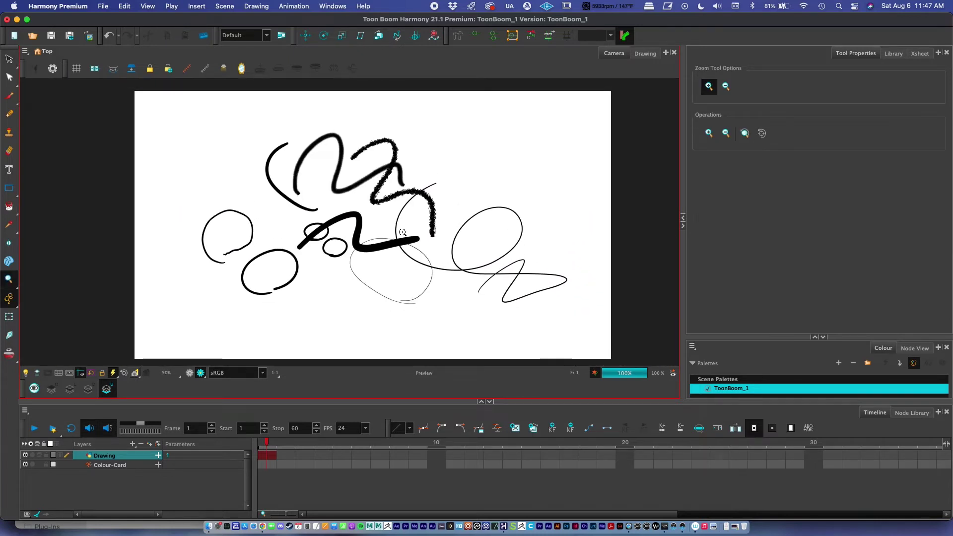
# Move the C-shaped pencil stroke to the canvas's upper-left area and scale it down proportionally
pyautogui.hotkey('alt', 's')
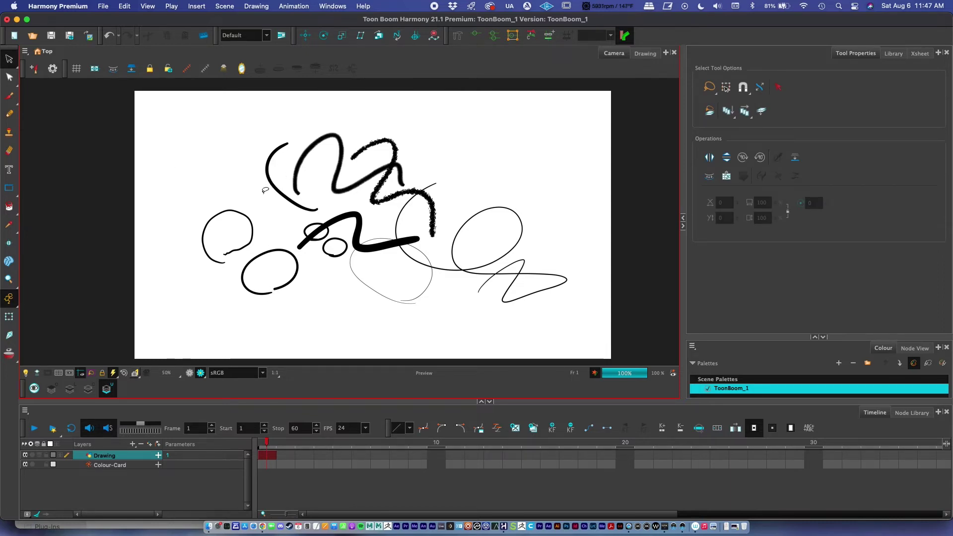
pyautogui.click(277, 193)
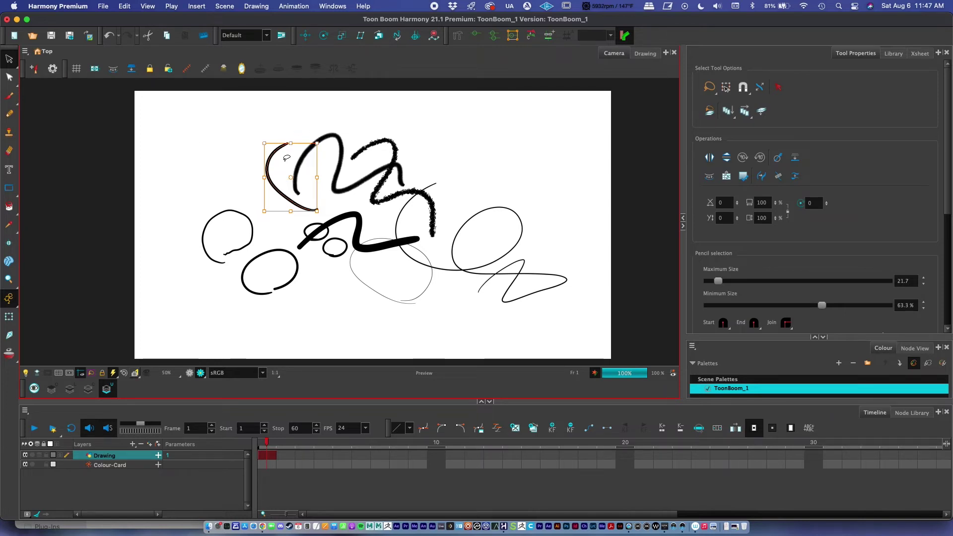
pyautogui.moveTo(295, 169); pyautogui.dragTo(215, 148)
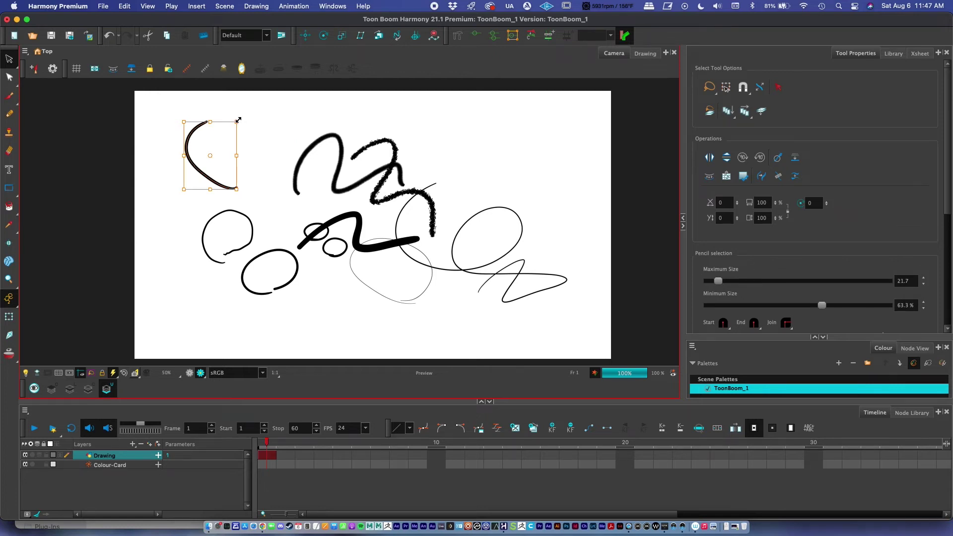
pyautogui.moveTo(238, 121); pyautogui.dragTo(264, 143)
pyautogui.hotkey('ctrl', 'z')
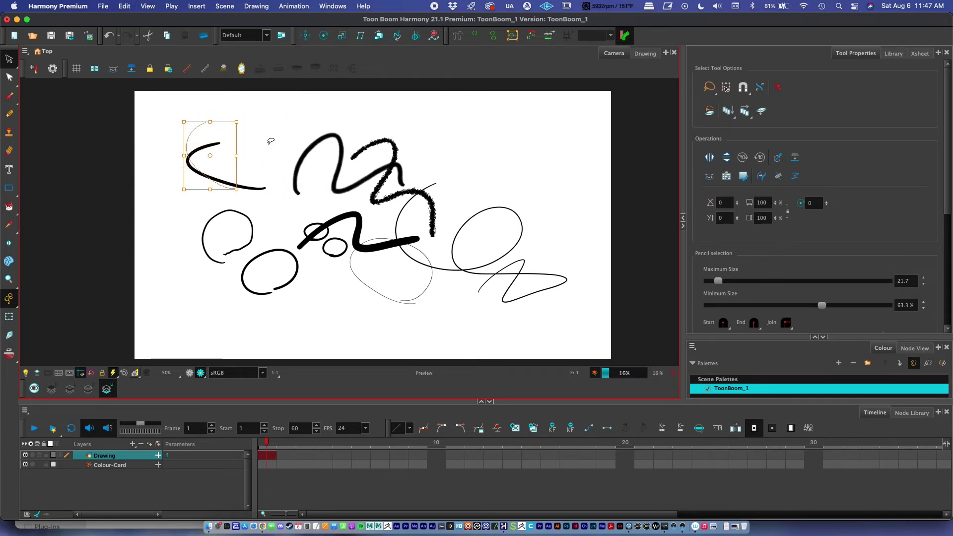
pyautogui.moveTo(237, 189); pyautogui.dragTo(224, 174)
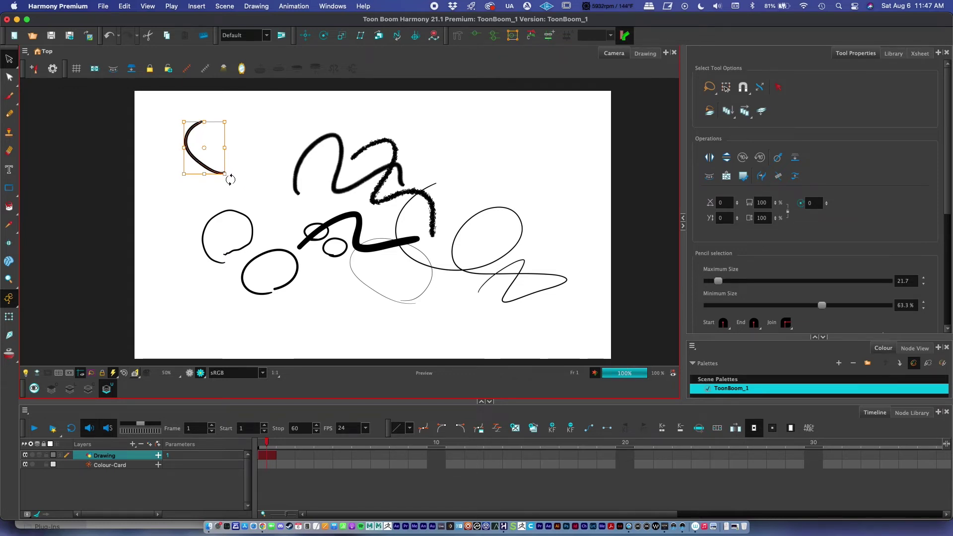
# Try rotating the C-shaped stroke around its centre, undoing each rotation
pyautogui.moveTo(231, 180); pyautogui.dragTo(239, 148)
pyautogui.press('super+z')
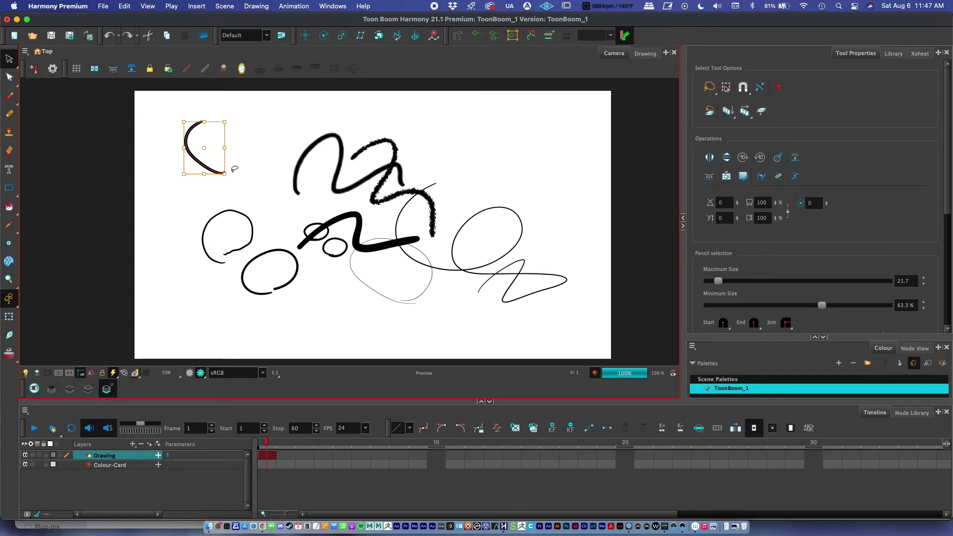
pyautogui.moveTo(230, 184); pyautogui.dragTo(243, 165)
pyautogui.press('super+z')
# Rotate the C-shaped stroke clockwise into an arch and place it just left of the Felt wavy stroke
pyautogui.moveTo(230, 117); pyautogui.dragTo(239, 174)
pyautogui.moveTo(219, 133); pyautogui.dragTo(283, 154)
# Select all the remaining strokes on the drawing and delete them
pyautogui.moveTo(341, 184); pyautogui.dragTo(343, 204)
pyautogui.press('2')
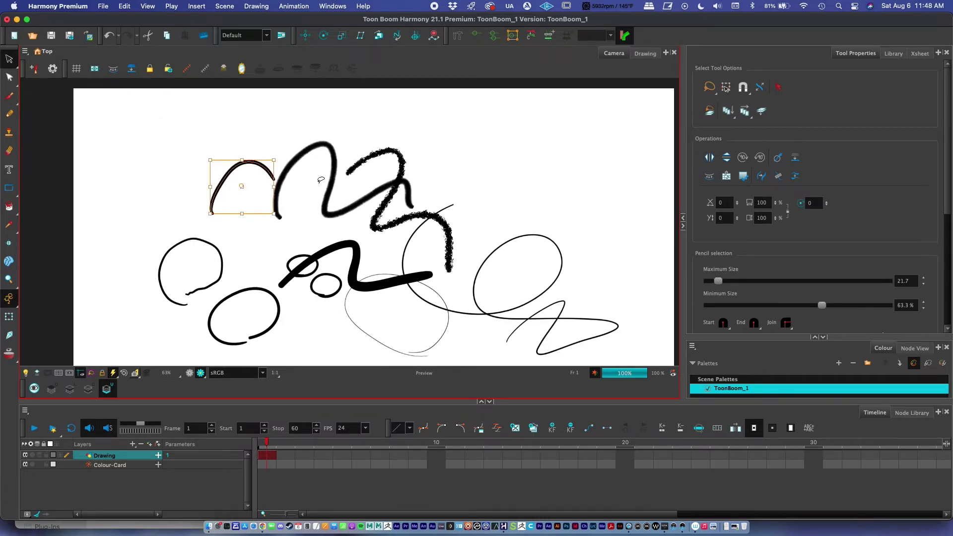
pyautogui.moveTo(333, 186); pyautogui.dragTo(339, 147)
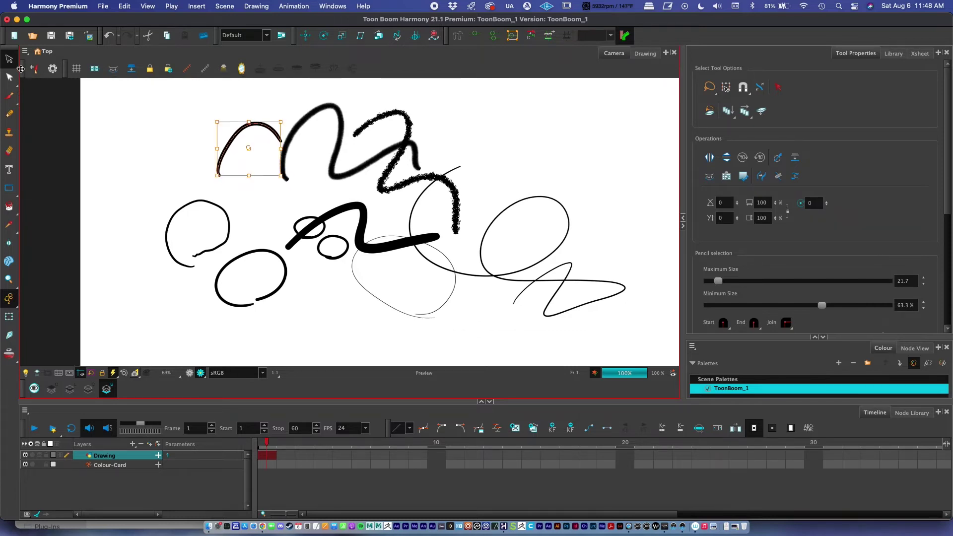
pyautogui.moveTo(217, 343)
pyautogui.mouseDown()
pyautogui.moveTo(159, 298)
pyautogui.moveTo(234, 121)
pyautogui.moveTo(550, 175)
pyautogui.moveTo(571, 305)
pyautogui.moveTo(341, 337)
pyautogui.moveTo(213, 328)
pyautogui.mouseUp()
pyautogui.press('Delete')
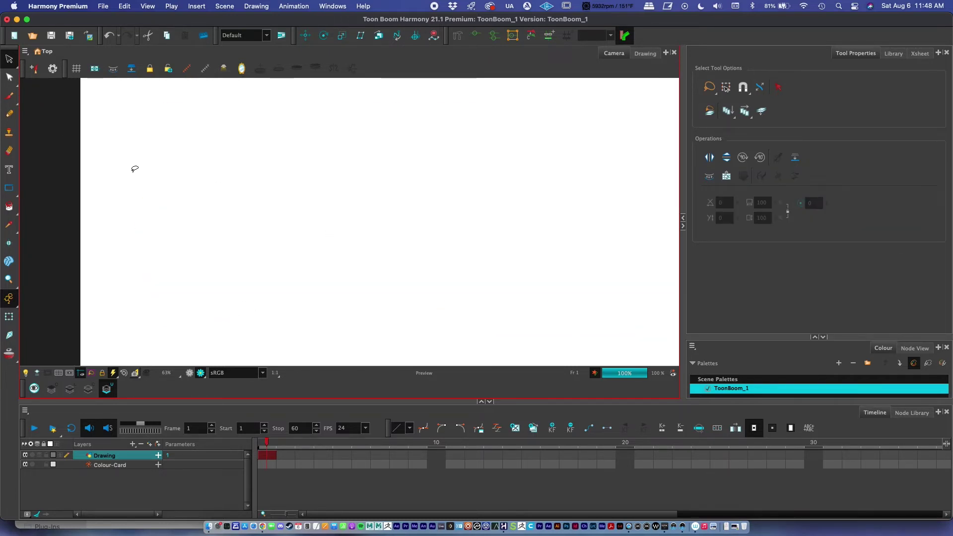
# Draw a thin wavy line with the Pencil 1 preset and a wavy Hazy Line brush stroke to its right
pyautogui.click(10, 113)
pyautogui.moveTo(198, 286)
pyautogui.mouseDown()
pyautogui.moveTo(240, 239)
pyautogui.moveTo(335, 195)
pyautogui.moveTo(441, 203)
pyautogui.mouseUp()
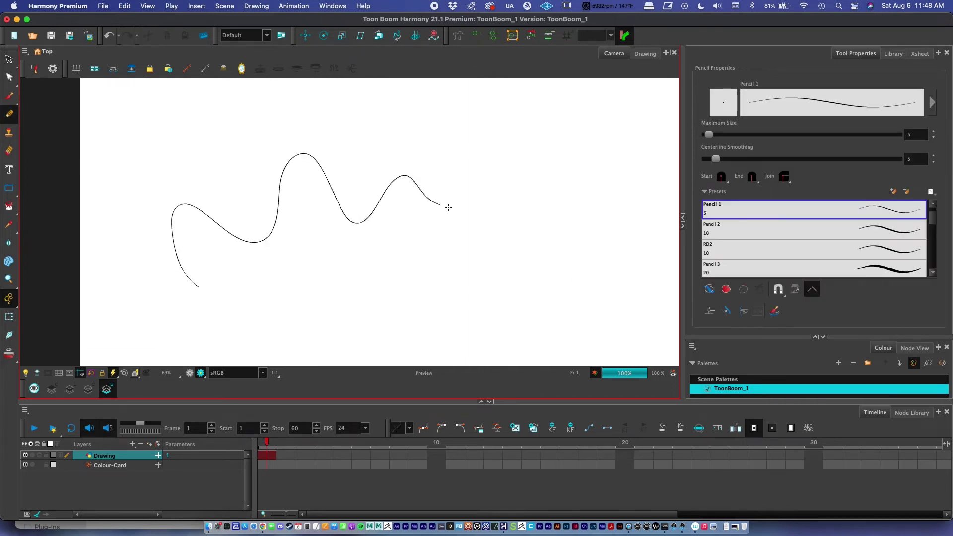
pyautogui.click(9, 96)
pyautogui.moveTo(402, 309)
pyautogui.mouseDown()
pyautogui.moveTo(492, 212)
pyautogui.moveTo(607, 175)
pyautogui.mouseUp()
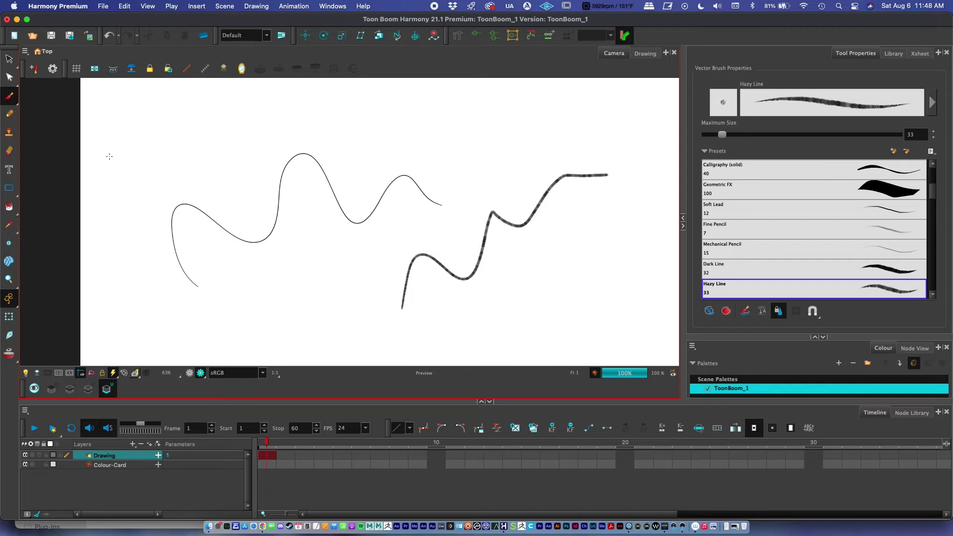
# Select the pencil line and the brush stroke in turn to compare their selection outlines and available properties
pyautogui.click(10, 76)
pyautogui.moveTo(276, 264)
pyautogui.mouseDown()
pyautogui.moveTo(230, 226)
pyautogui.moveTo(213, 191)
pyautogui.moveTo(318, 240)
pyautogui.mouseUp()
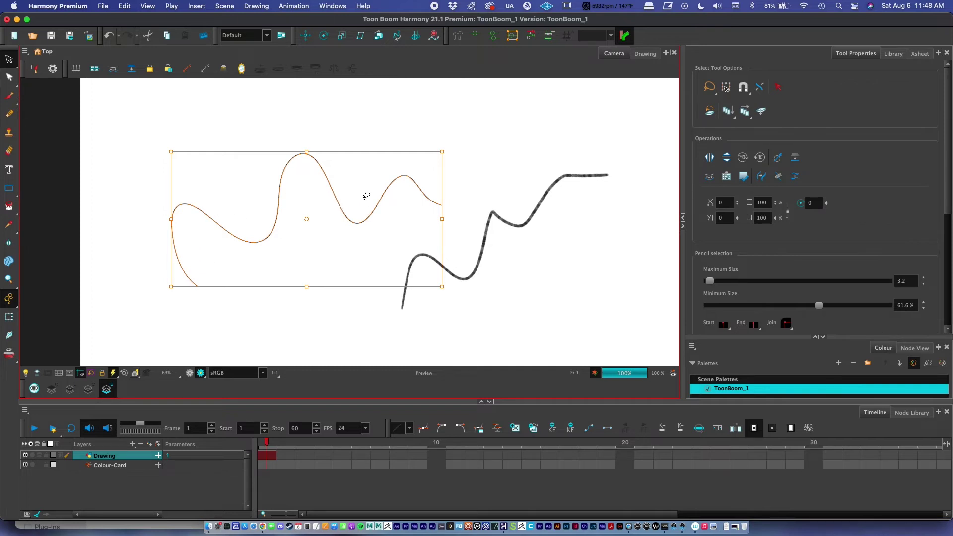
pyautogui.moveTo(568, 263); pyautogui.dragTo(545, 258)
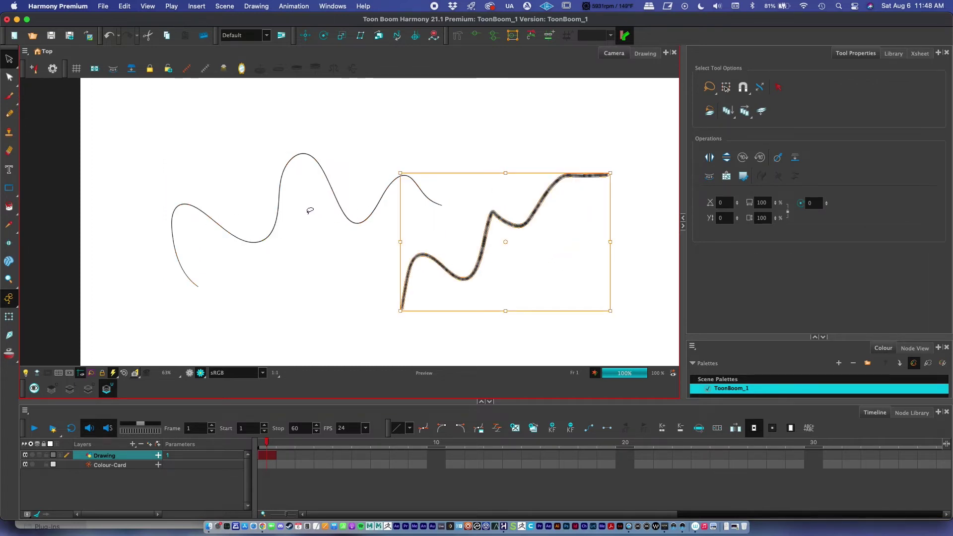
# With the Contour Editor, move the pencil line's first valley point down and right, and adjust its handles to reshape the curve
pyautogui.click(9, 77)
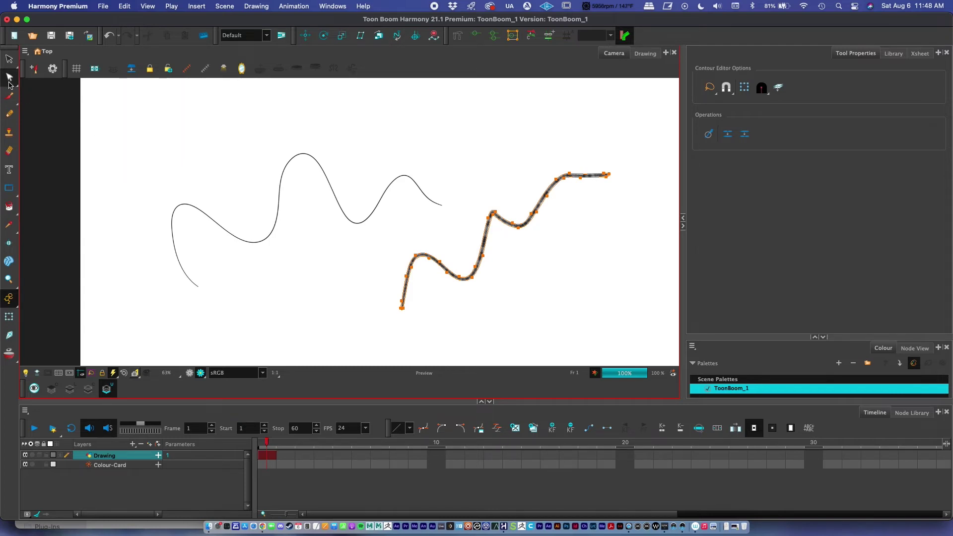
pyautogui.click(245, 246)
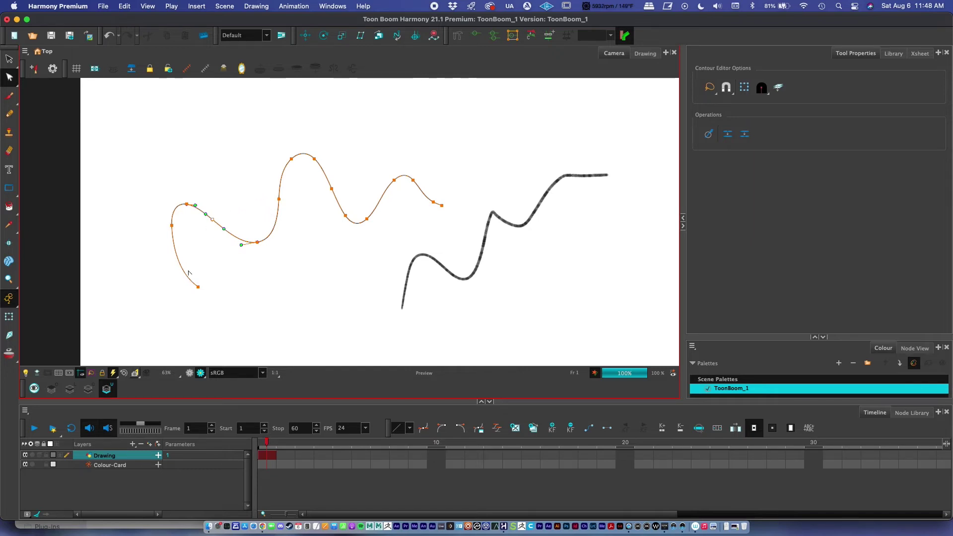
pyautogui.scroll(3, 277, 225)
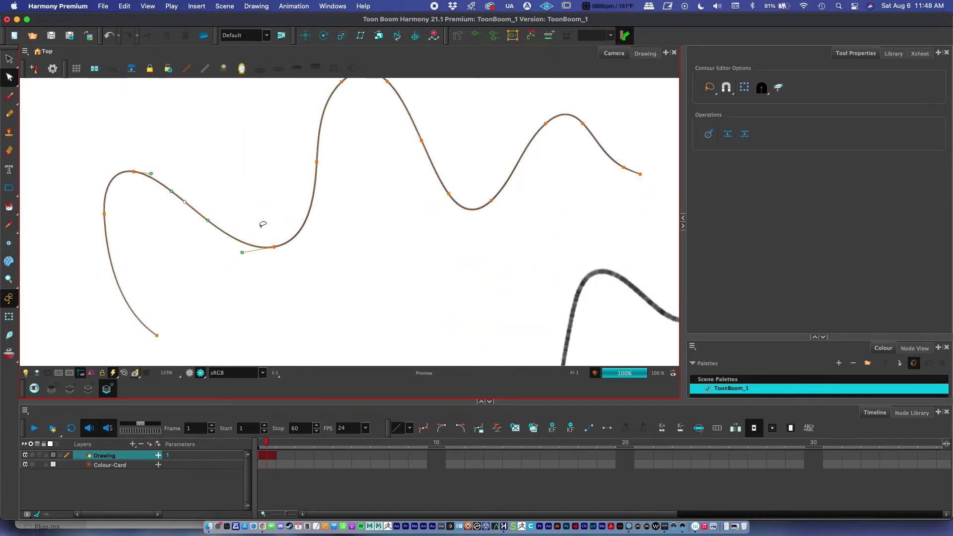
pyautogui.click(276, 251)
pyautogui.moveTo(276, 250)
pyautogui.mouseDown()
pyautogui.moveTo(303, 318)
pyautogui.moveTo(272, 255)
pyautogui.moveTo(323, 321)
pyautogui.mouseUp()
pyautogui.moveTo(395, 302)
pyautogui.mouseDown()
pyautogui.moveTo(378, 264)
pyautogui.moveTo(343, 273)
pyautogui.moveTo(385, 202)
pyautogui.moveTo(415, 236)
pyautogui.moveTo(367, 281)
pyautogui.mouseUp()
pyautogui.moveTo(274, 284)
pyautogui.mouseDown()
pyautogui.moveTo(225, 331)
pyautogui.moveTo(215, 270)
pyautogui.mouseUp()
pyautogui.moveTo(366, 292); pyautogui.dragTo(349, 283)
pyautogui.moveTo(214, 282); pyautogui.dragTo(232, 276)
pyautogui.moveTo(308, 287); pyautogui.dragTo(333, 282)
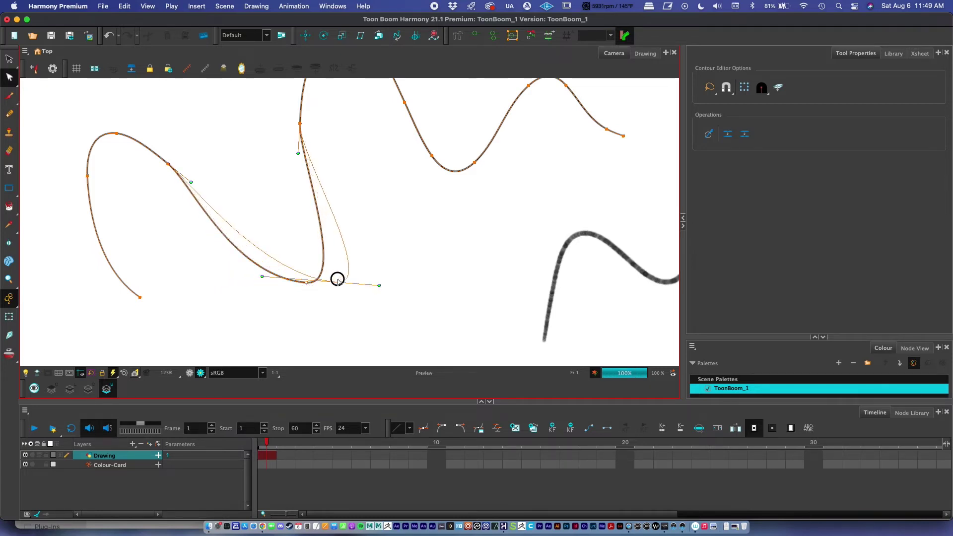
# Adjust the point on the pencil line's second rise, then raise its first crest and widen the crest with its handle
pyautogui.moveTo(301, 123)
pyautogui.mouseDown()
pyautogui.moveTo(292, 110)
pyautogui.moveTo(303, 123)
pyautogui.moveTo(282, 138)
pyautogui.mouseUp()
pyautogui.moveTo(338, 144)
pyautogui.mouseDown()
pyautogui.moveTo(339, 200)
pyautogui.moveTo(288, 189)
pyautogui.mouseUp()
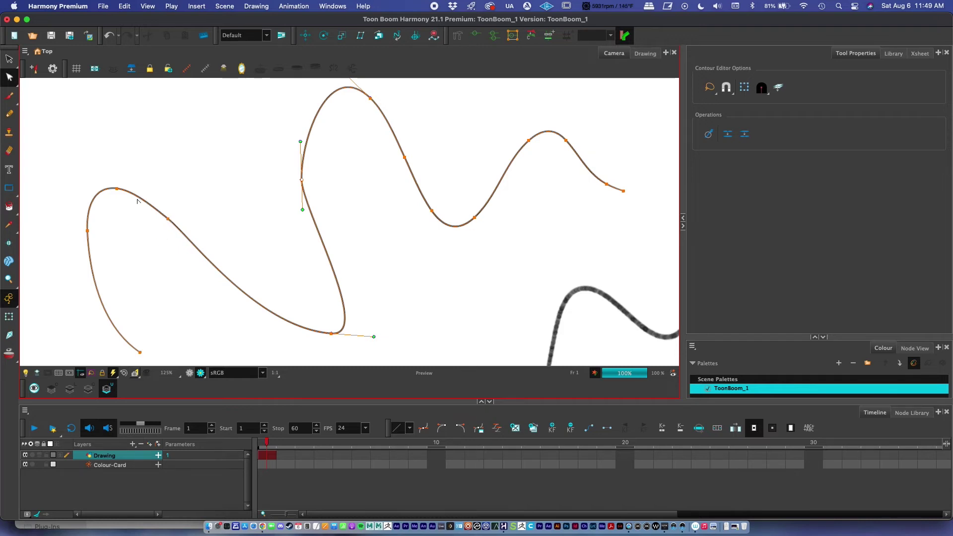
pyautogui.moveTo(119, 196)
pyautogui.mouseDown()
pyautogui.moveTo(112, 201)
pyautogui.moveTo(124, 192)
pyautogui.moveTo(117, 132)
pyautogui.mouseUp()
pyautogui.scroll(3, 164, 166)
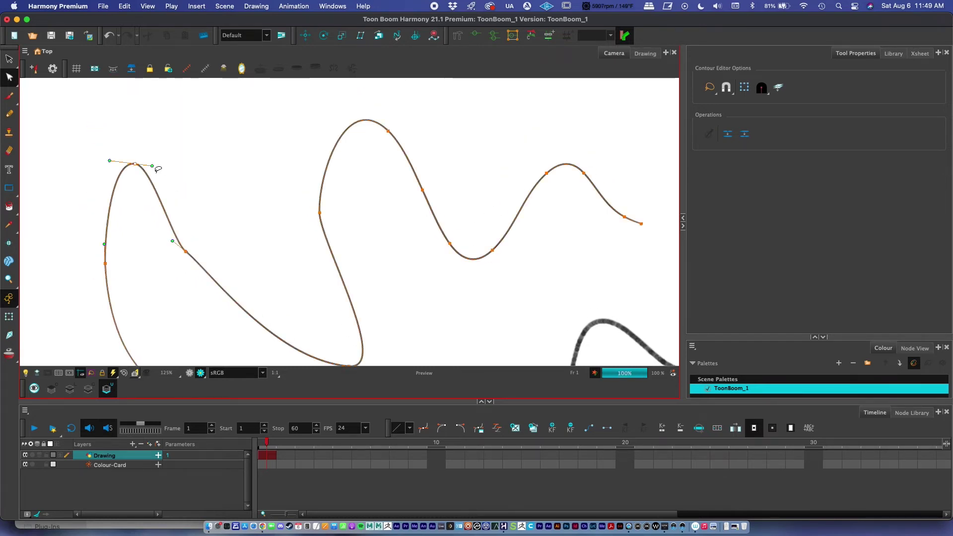
pyautogui.moveTo(153, 166); pyautogui.dragTo(203, 149)
pyautogui.moveTo(344, 211); pyautogui.dragTo(270, 196)
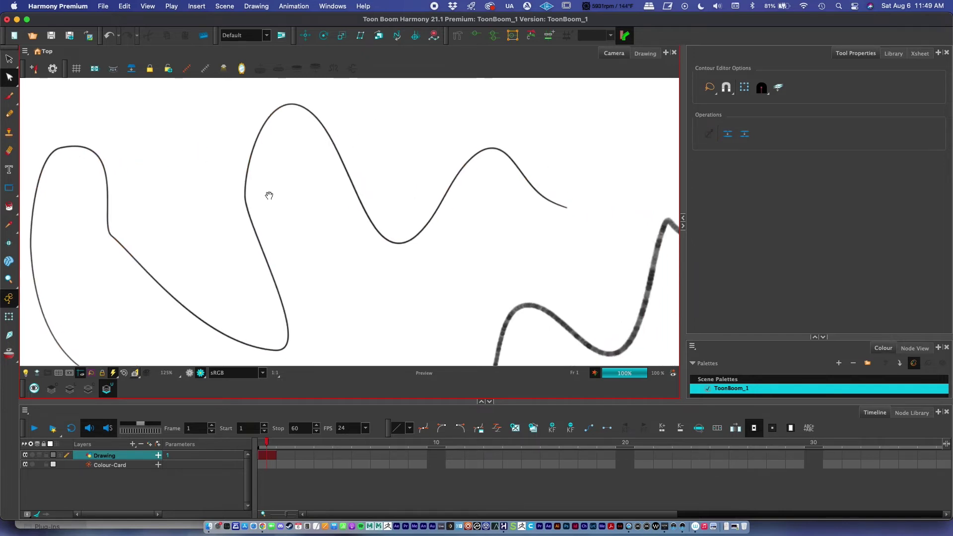
pyautogui.scroll(-3, 321, 213)
pyautogui.hotkey('alt', 'z')
pyautogui.moveTo(378, 213); pyautogui.dragTo(335, 213)
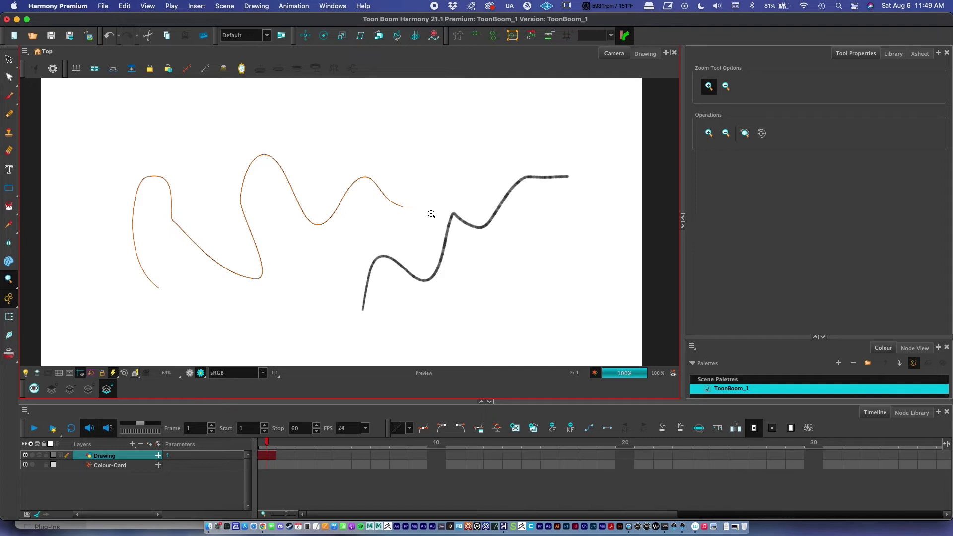
# With the Contour Editor, select the brush stroke and move a contour point on one edge of its first steep rise to narrow the stroke
pyautogui.hscroll(3, 431, 214)
pyautogui.scroll(-2, 431, 214)
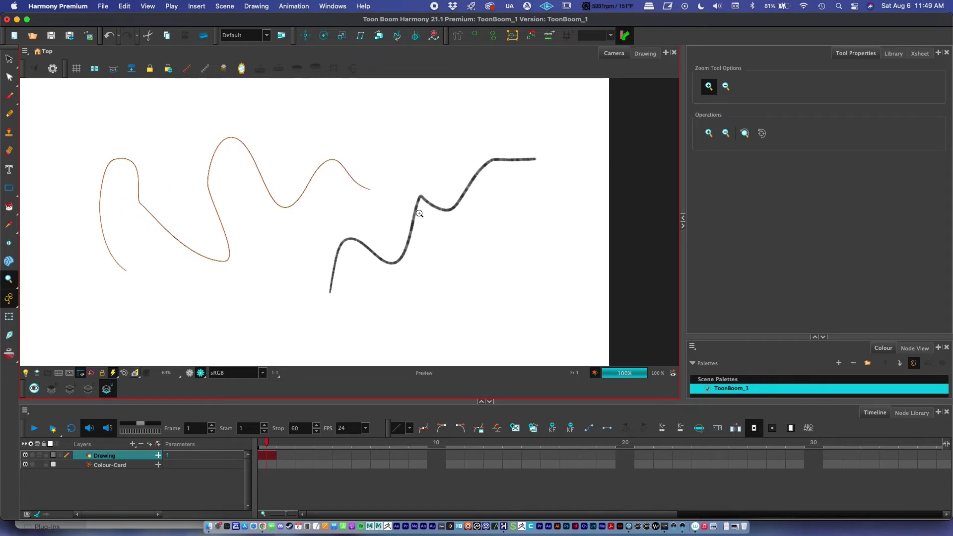
pyautogui.click(9, 77)
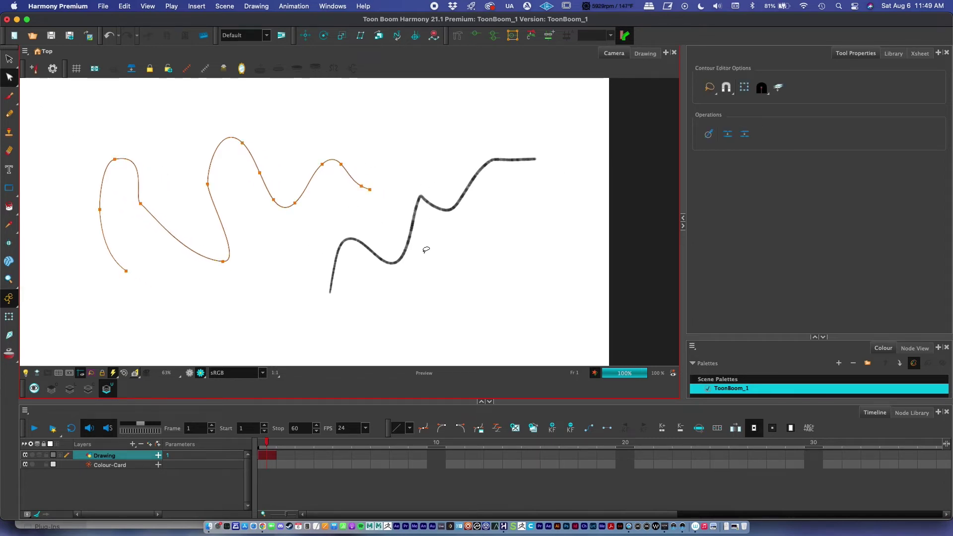
pyautogui.moveTo(433, 266)
pyautogui.mouseDown()
pyautogui.moveTo(374, 234)
pyautogui.moveTo(417, 244)
pyautogui.mouseUp()
pyautogui.scroll(8, 416, 245)
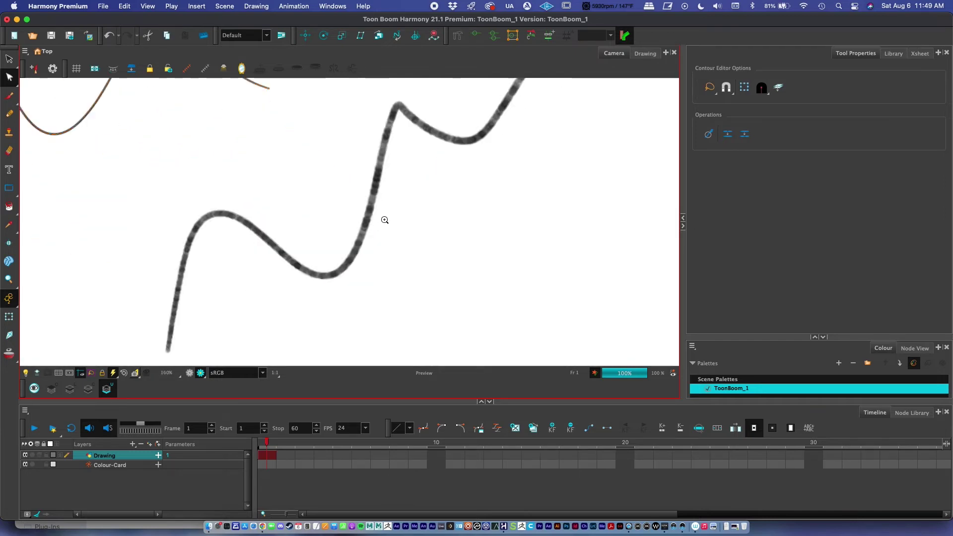
pyautogui.moveTo(364, 213)
pyautogui.mouseDown()
pyautogui.moveTo(530, 240)
pyautogui.moveTo(462, 228)
pyautogui.moveTo(472, 242)
pyautogui.mouseUp()
pyautogui.hotkey('ctrl', 'z')
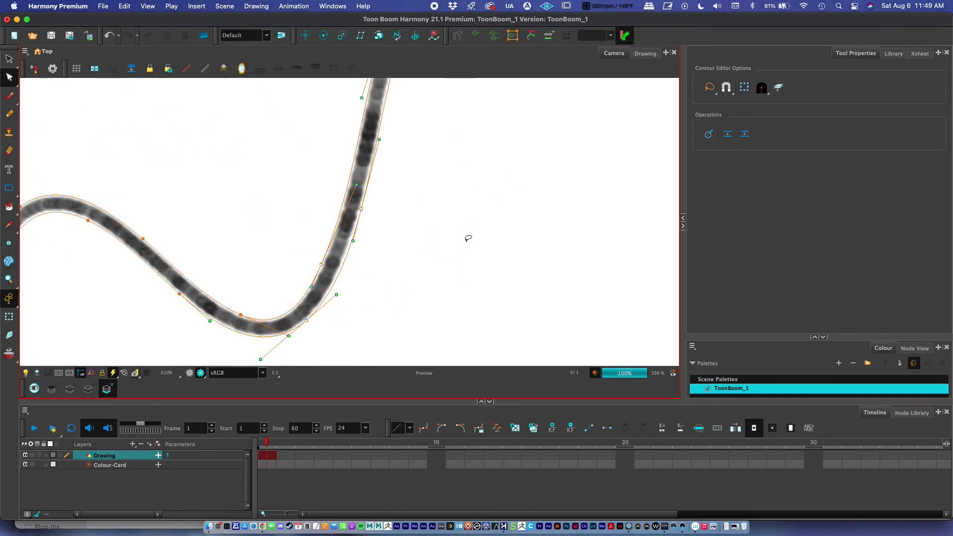
pyautogui.moveTo(423, 265)
pyautogui.mouseDown()
pyautogui.moveTo(347, 279)
pyautogui.moveTo(289, 253)
pyautogui.moveTo(303, 184)
pyautogui.moveTo(427, 201)
pyautogui.mouseUp()
pyautogui.moveTo(361, 209)
pyautogui.mouseDown()
pyautogui.moveTo(417, 228)
pyautogui.moveTo(387, 223)
pyautogui.mouseUp()
pyautogui.click(433, 221)
# Move the upper contour point at the brush stroke's second valley up and left to thicken that section
pyautogui.scroll(10, 403, 208)
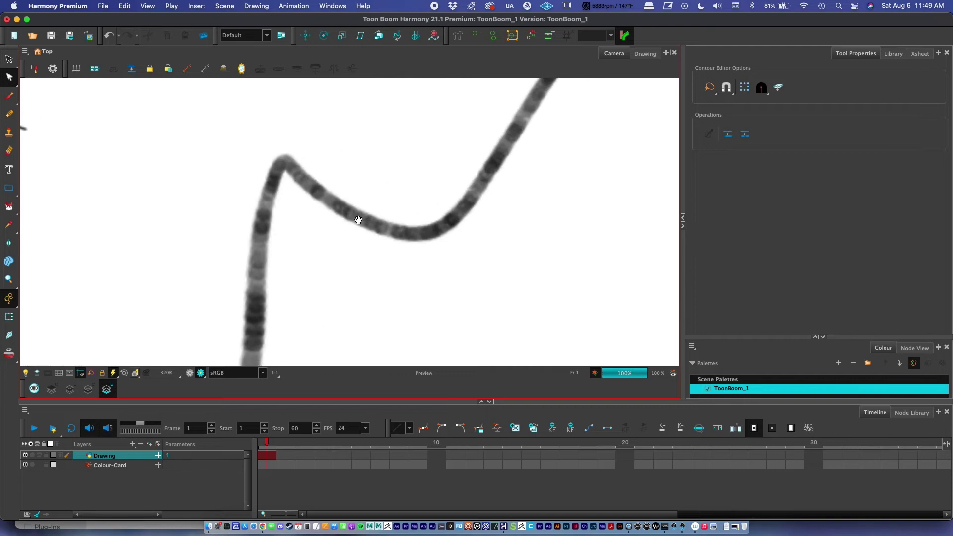
pyautogui.moveTo(416, 185)
pyautogui.mouseDown()
pyautogui.moveTo(444, 248)
pyautogui.moveTo(394, 222)
pyautogui.mouseUp()
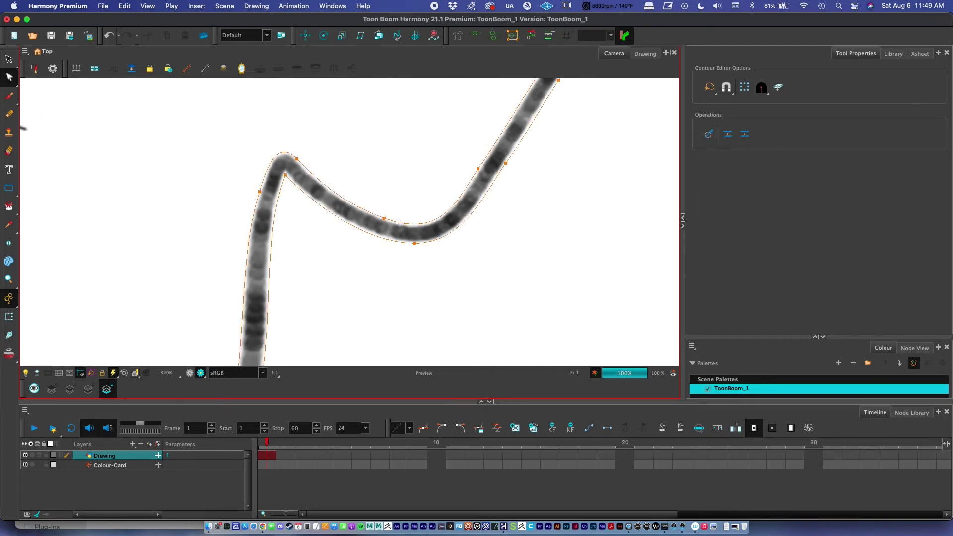
pyautogui.click(385, 221)
pyautogui.moveTo(385, 220); pyautogui.dragTo(333, 104)
pyautogui.moveTo(427, 179); pyautogui.dragTo(419, 227)
pyautogui.hotkey('alt', 'z')
pyautogui.keyDown('alt'); pyautogui.click(410, 231); pyautogui.keyUp('alt')
pyautogui.keyDown('alt'); pyautogui.click(413, 231); pyautogui.keyUp('alt')
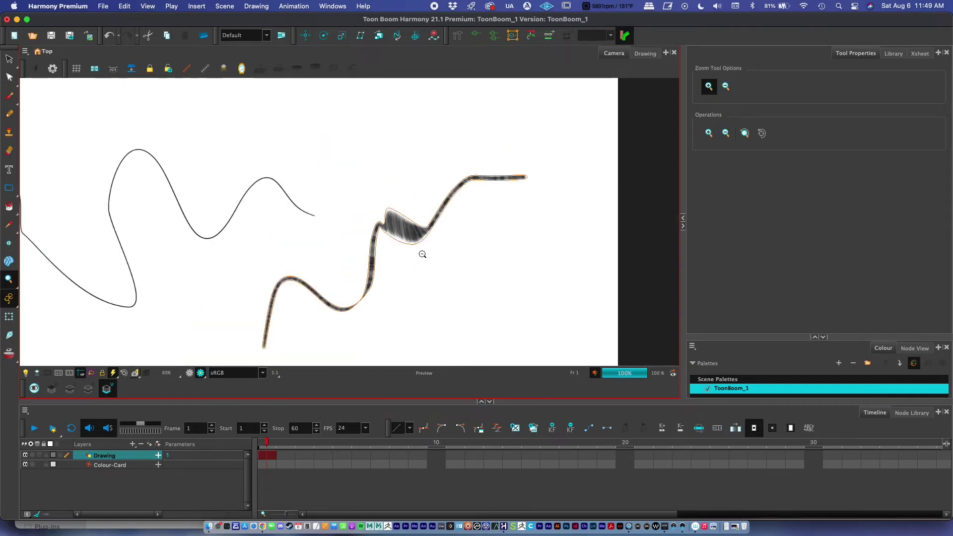
# Move the Contour Editor point at the pencil line's second valley down and right to deepen the curve
pyautogui.moveTo(373, 267); pyautogui.dragTo(429, 218)
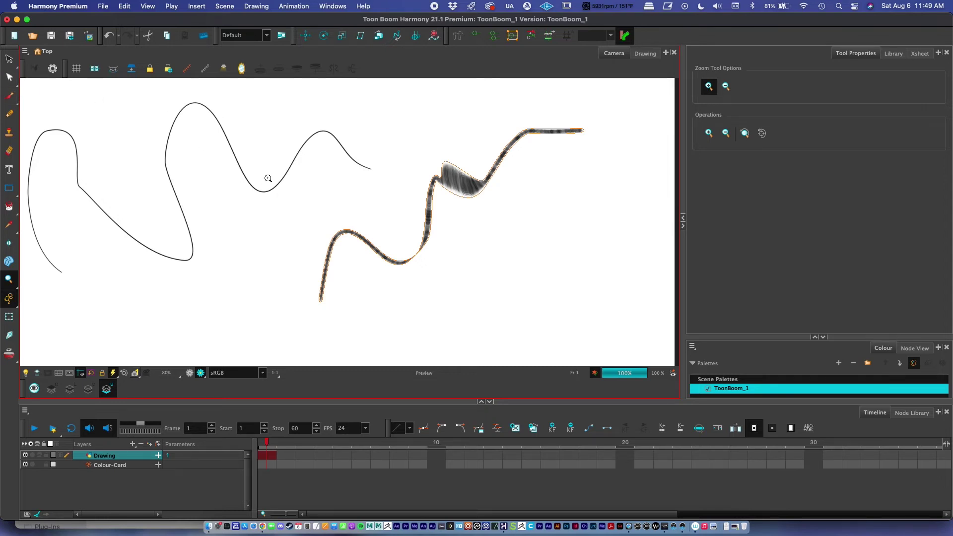
pyautogui.click(9, 77)
pyautogui.click(271, 189)
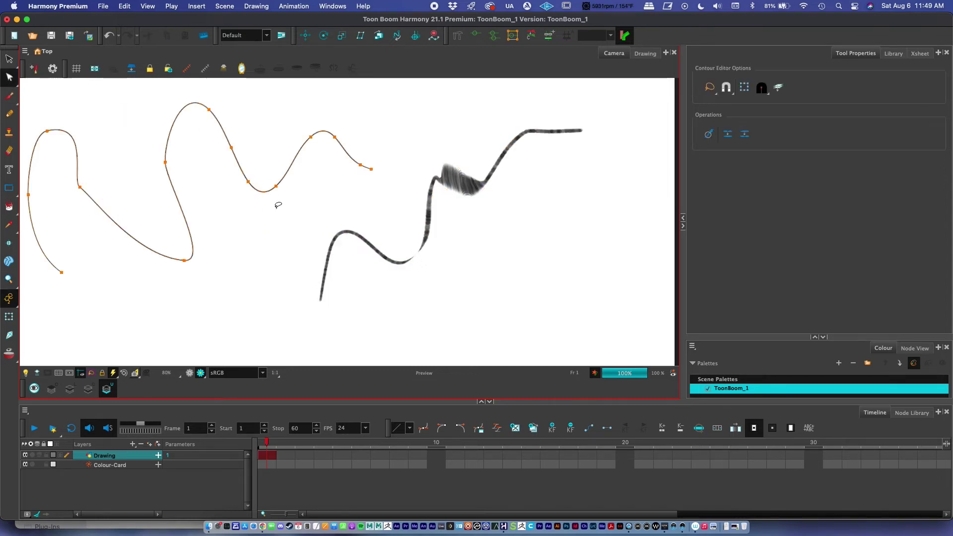
pyautogui.click(276, 188)
pyautogui.moveTo(276, 188); pyautogui.dragTo(294, 236)
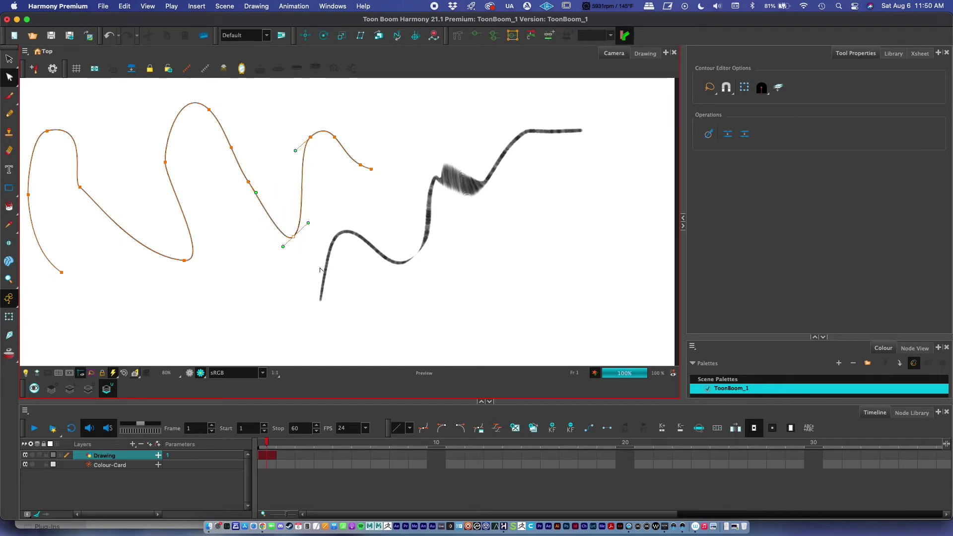
# Select the brush stroke and examine its contour points along both edges, comparing its structure with the pencil line
pyautogui.click(507, 162)
pyautogui.moveTo(532, 142); pyautogui.dragTo(456, 190)
pyautogui.scroll(4, 455, 189)
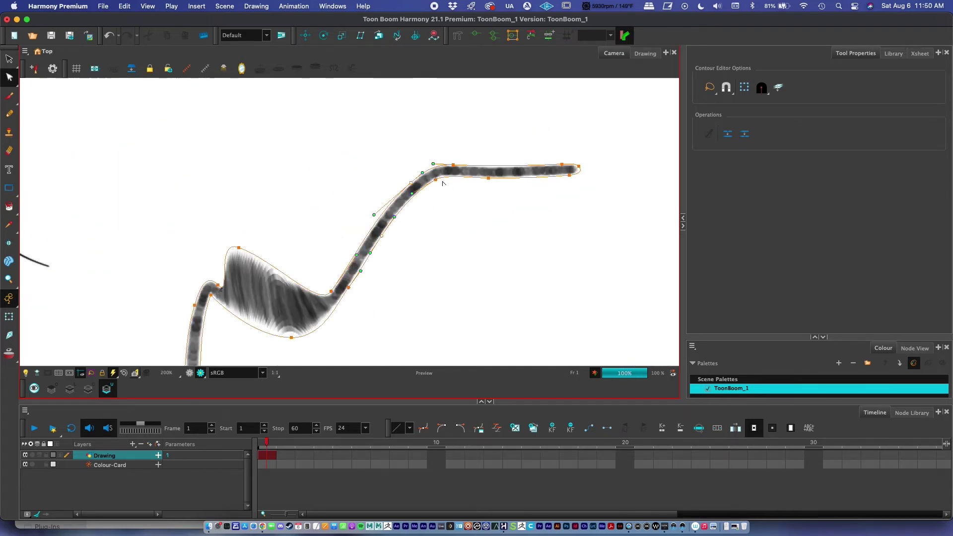
pyautogui.scroll(-4, 296, 251)
pyautogui.moveTo(281, 278); pyautogui.dragTo(475, 176)
pyautogui.scroll(-1, 340, 213)
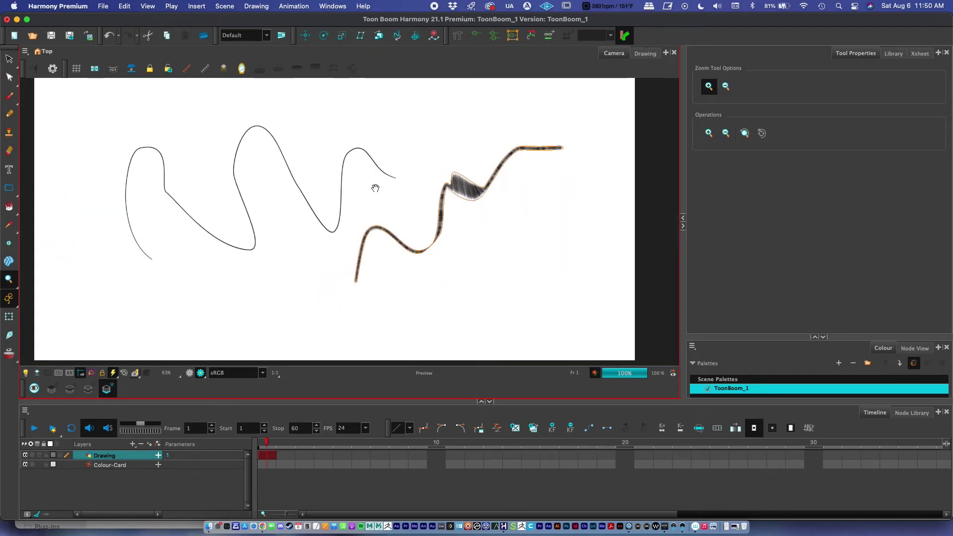
pyautogui.moveTo(376, 188); pyautogui.dragTo(394, 199)
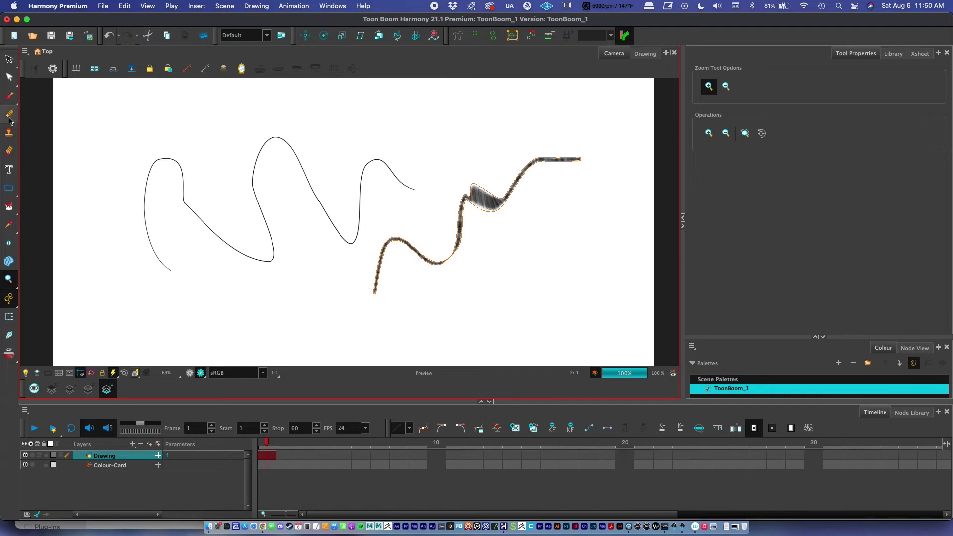
# Select both the pencil line and the brush stroke and delete them from the drawing
pyautogui.hotkey('alt', 's')
pyautogui.moveTo(303, 327)
pyautogui.mouseDown()
pyautogui.moveTo(434, 153)
pyautogui.moveTo(215, 290)
pyautogui.mouseUp()
pyautogui.press('Delete')
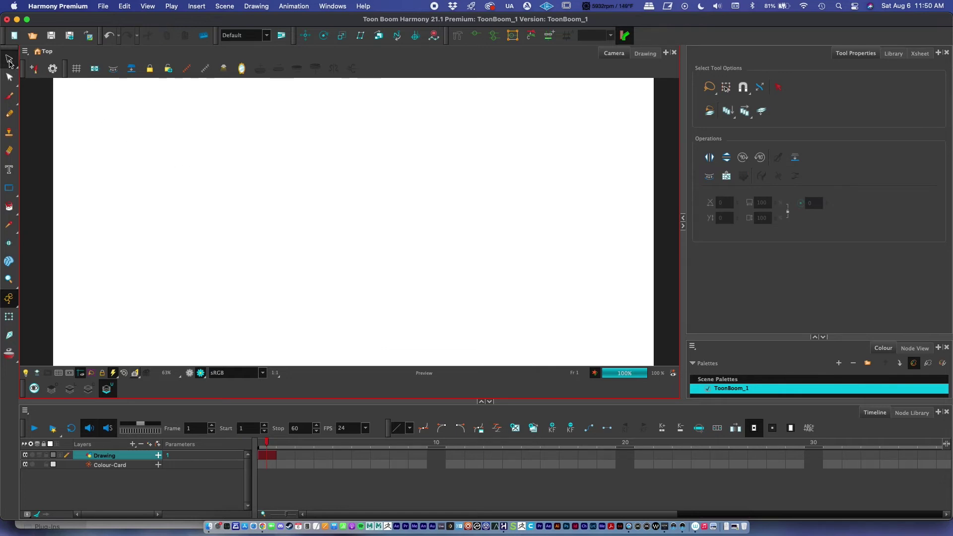
# Draw a wavy line with the Pencil 1 preset and cut three gaps in its second half with the Large Eraser
pyautogui.click(17, 119)
pyautogui.moveTo(207, 262)
pyautogui.mouseDown()
pyautogui.moveTo(240, 209)
pyautogui.moveTo(441, 208)
pyautogui.mouseUp()
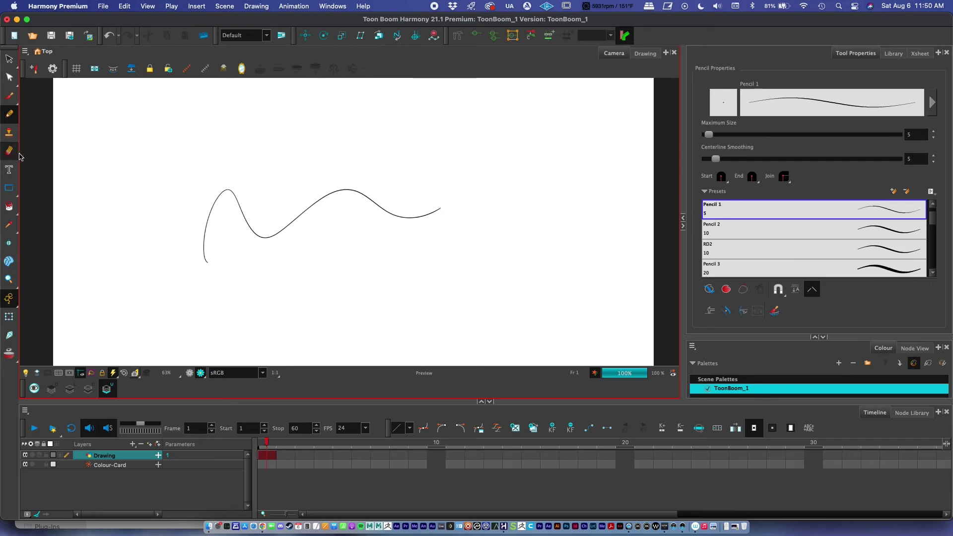
pyautogui.click(11, 150)
pyautogui.moveTo(334, 171); pyautogui.dragTo(338, 238)
pyautogui.moveTo(387, 174); pyautogui.dragTo(368, 243)
pyautogui.moveTo(421, 186); pyautogui.dragTo(404, 233)
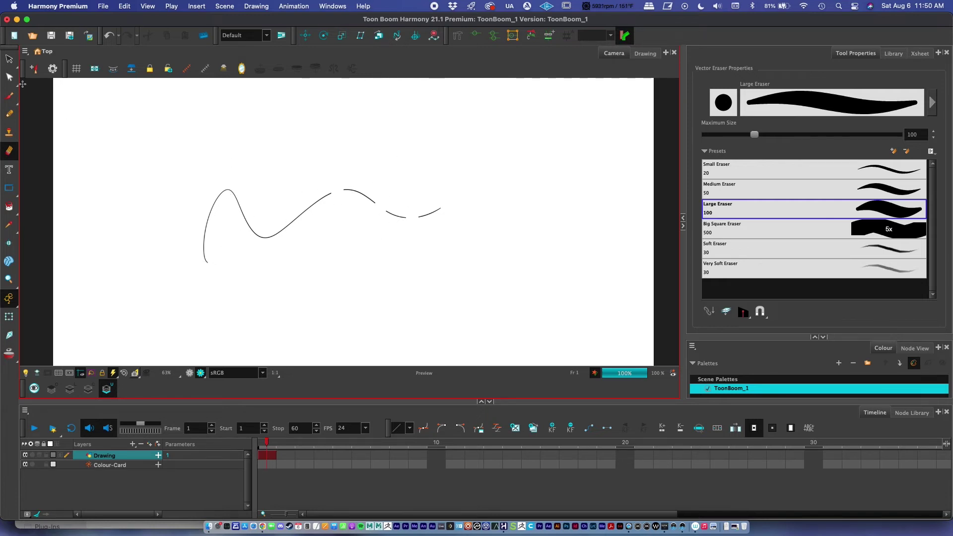
# Use Select to move the separated line segments individually, and delete all of them from the canvas
pyautogui.click(9, 59)
pyautogui.click(292, 221)
pyautogui.moveTo(292, 221); pyautogui.dragTo(215, 252)
pyautogui.click(361, 195)
pyautogui.moveTo(362, 196); pyautogui.dragTo(299, 158)
pyautogui.moveTo(395, 199); pyautogui.dragTo(331, 191)
pyautogui.moveTo(220, 263)
pyautogui.mouseDown()
pyautogui.moveTo(187, 234)
pyautogui.moveTo(238, 291)
pyautogui.mouseUp()
pyautogui.press('Delete')
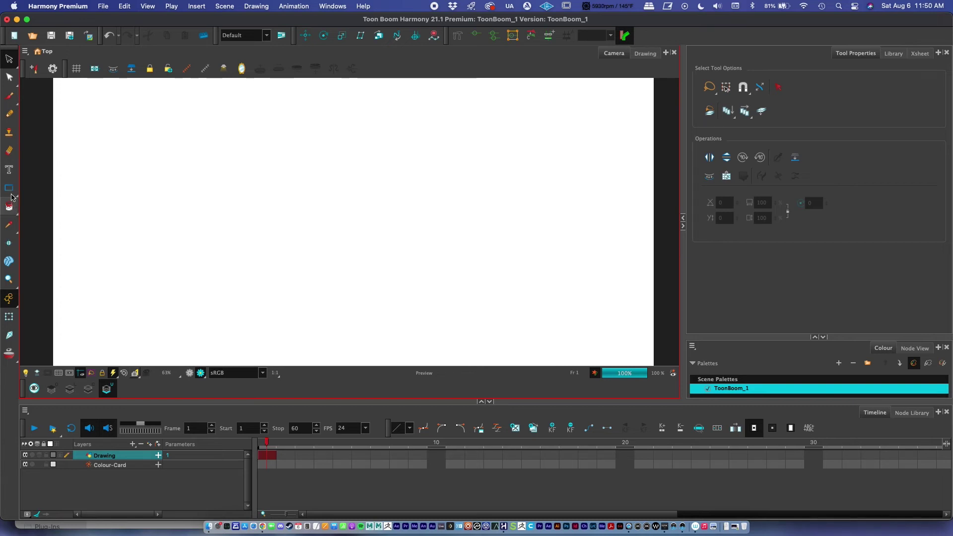
pyautogui.click(9, 169)
pyautogui.click(207, 171)
pyautogui.press('Escape')
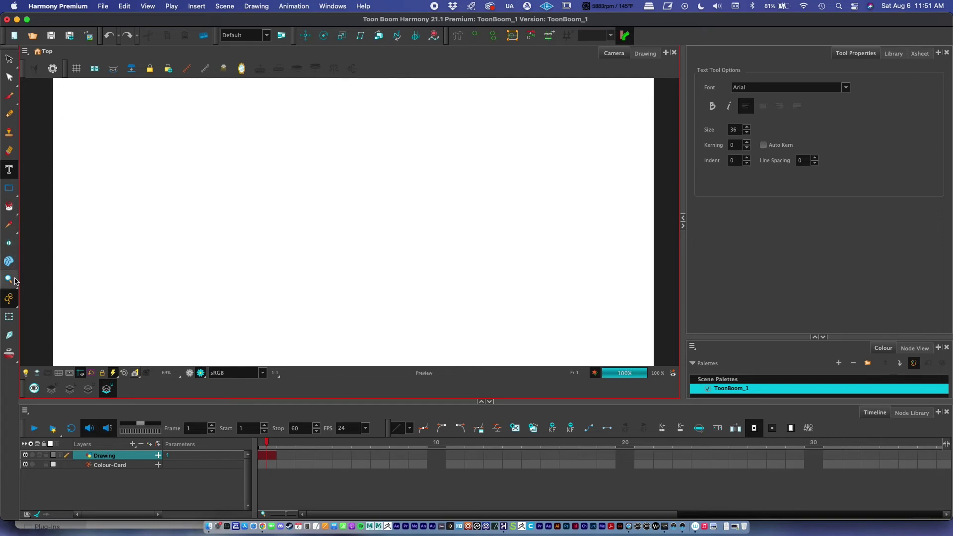
pyautogui.moveTo(11, 282)
pyautogui.mouseDown()
pyautogui.moveTo(35, 281)
pyautogui.moveTo(11, 281)
pyautogui.mouseUp()
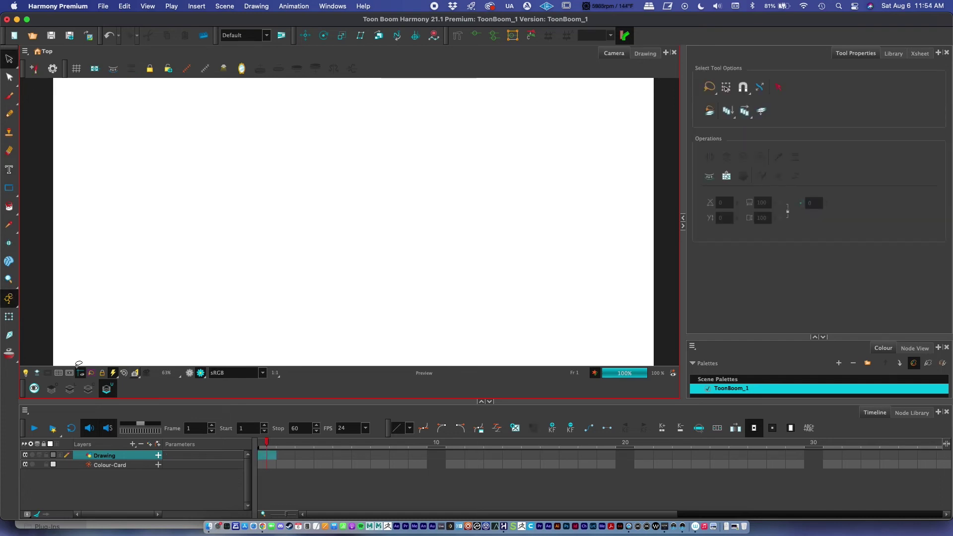
# Draw a large tilted oval on the Drawing layer at frame 1 with the Pencil 1 preset
pyautogui.click(241, 424)
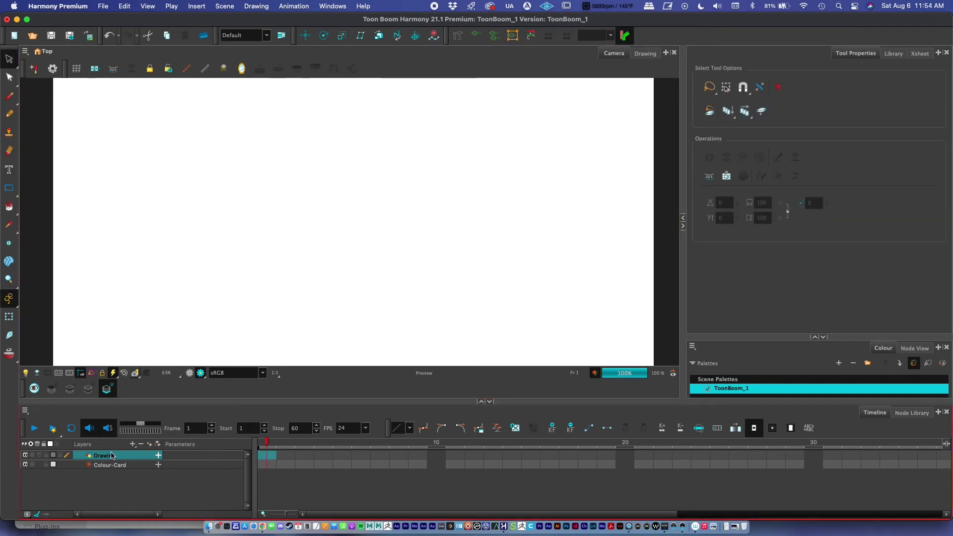
pyautogui.click(113, 219)
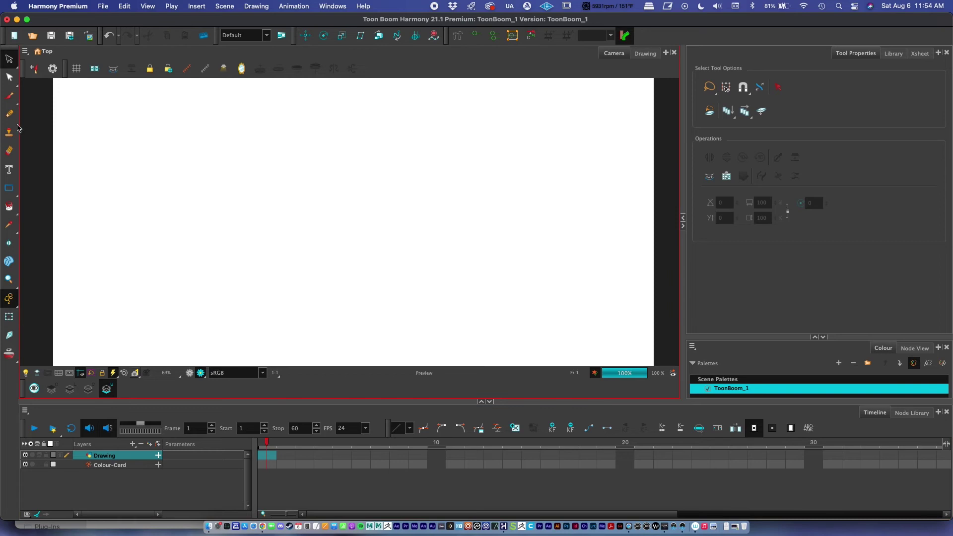
pyautogui.hotkey('alt', '/')
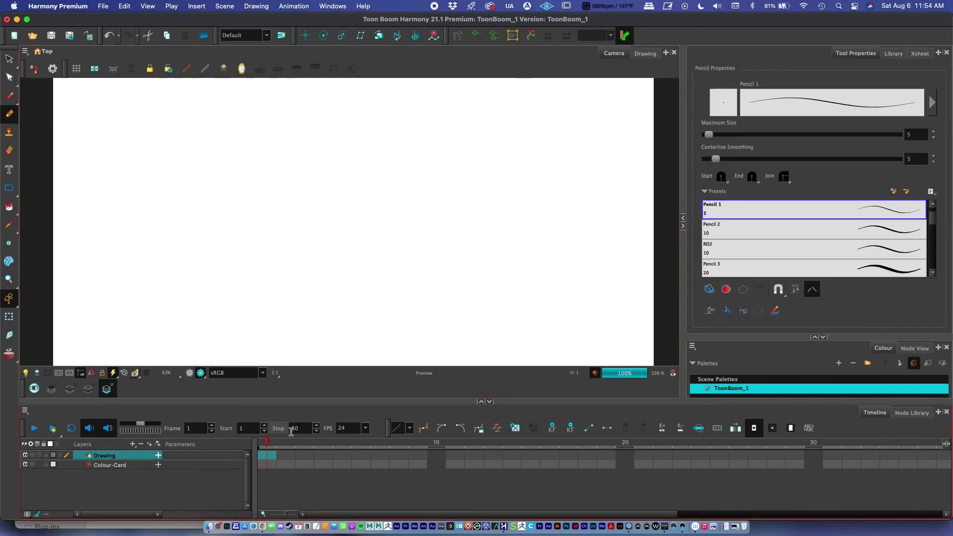
pyautogui.moveTo(256, 281)
pyautogui.mouseDown()
pyautogui.moveTo(224, 187)
pyautogui.moveTo(237, 279)
pyautogui.mouseUp()
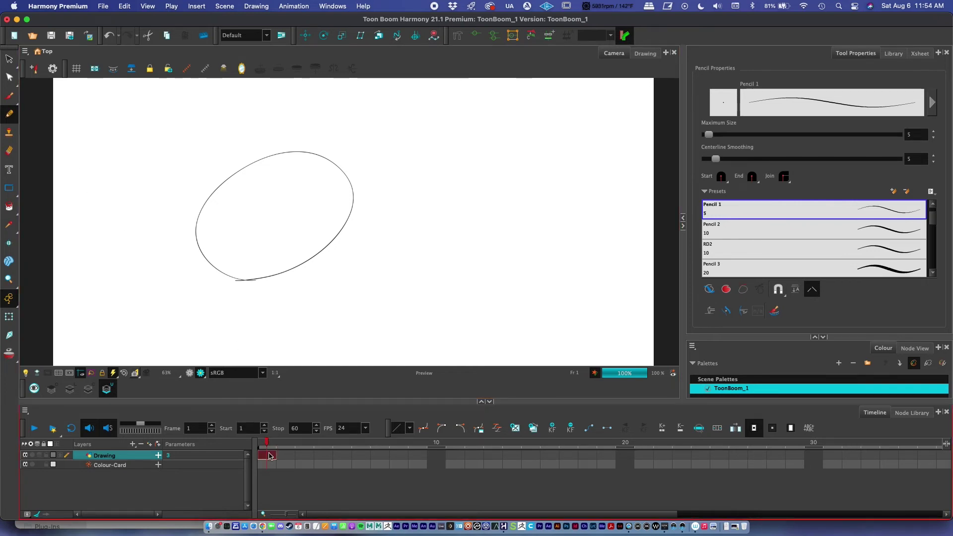
# Extend the oval drawing's exposure through frame 5, then clear frames 4 and 5 to leave it on frames 1 to 3
pyautogui.moveTo(269, 442); pyautogui.dragTo(338, 442)
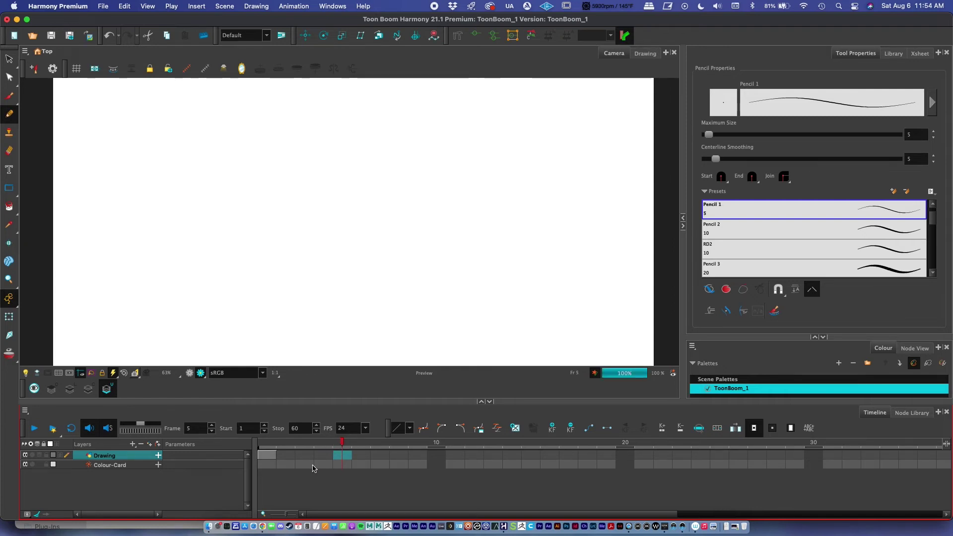
pyautogui.press('F5')
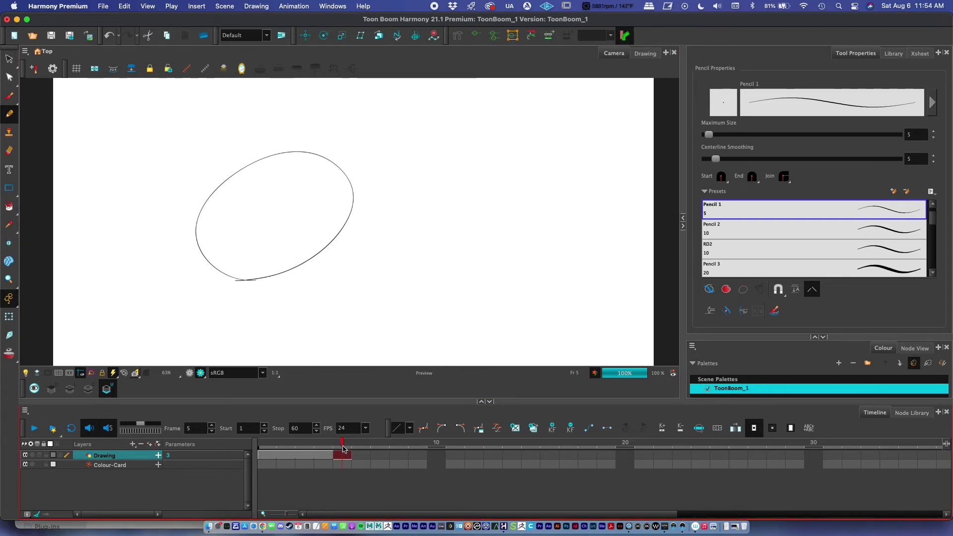
pyautogui.moveTo(343, 449)
pyautogui.mouseDown()
pyautogui.moveTo(268, 446)
pyautogui.moveTo(345, 447)
pyautogui.moveTo(327, 454)
pyautogui.mouseUp()
pyautogui.click(339, 459)
pyautogui.press('Delete')
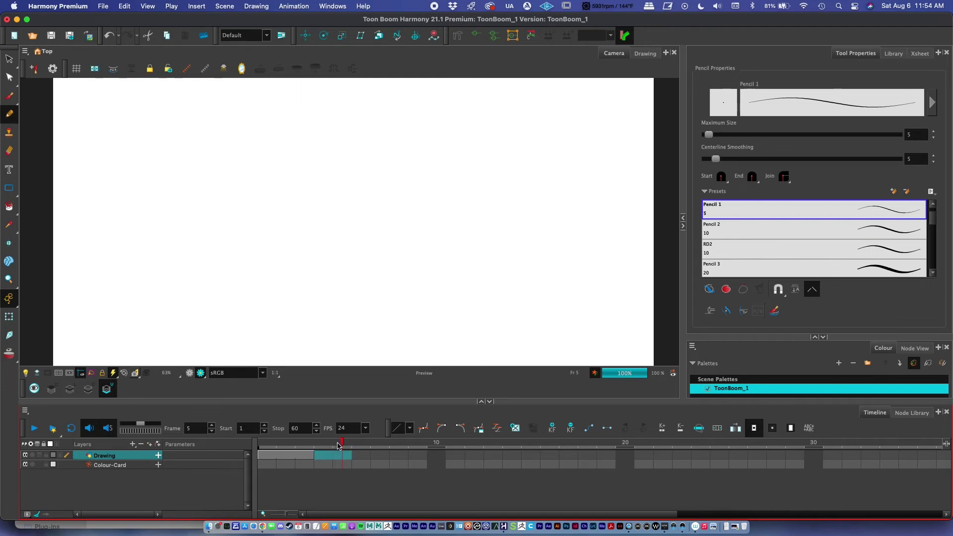
# Return to frame 1 and set the playback Stop frame to 10
pyautogui.moveTo(342, 441); pyautogui.dragTo(267, 447)
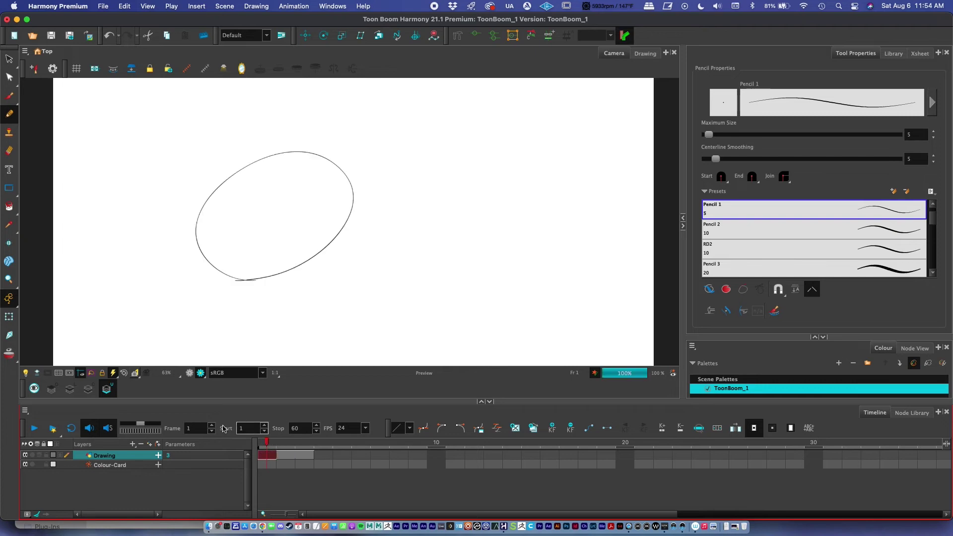
pyautogui.moveTo(273, 442)
pyautogui.mouseDown()
pyautogui.moveTo(291, 441)
pyautogui.moveTo(268, 446)
pyautogui.mouseUp()
pyautogui.doubleClick(302, 429)
pyautogui.write('10')
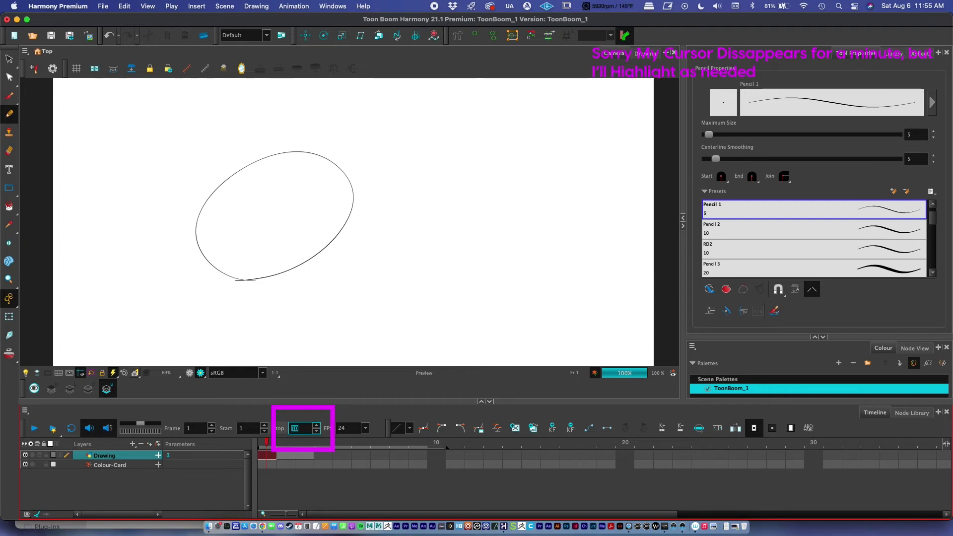
pyautogui.press('Return')
# Go to frame 4 of the Drawing layer and create an empty drawing there
pyautogui.press('.')
pyautogui.press('.')
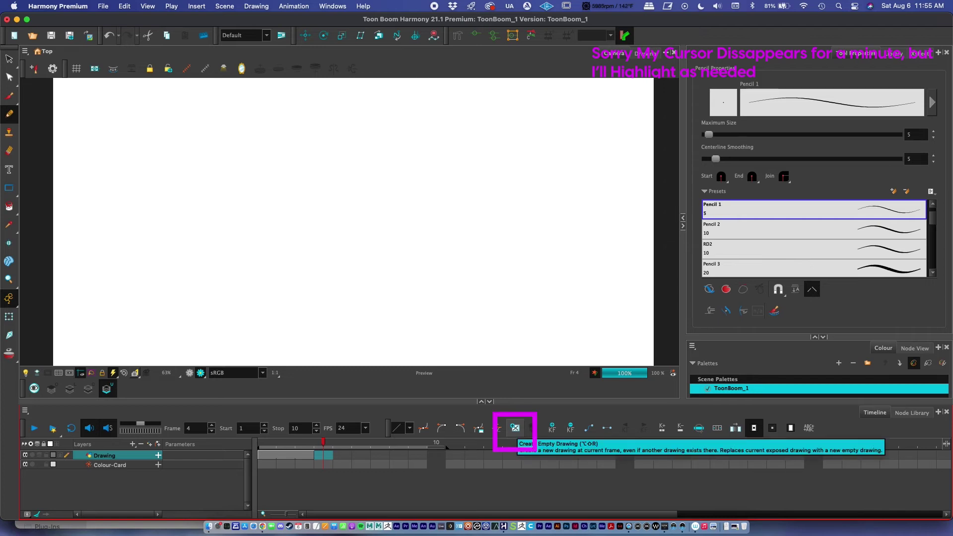
pyautogui.click(515, 427)
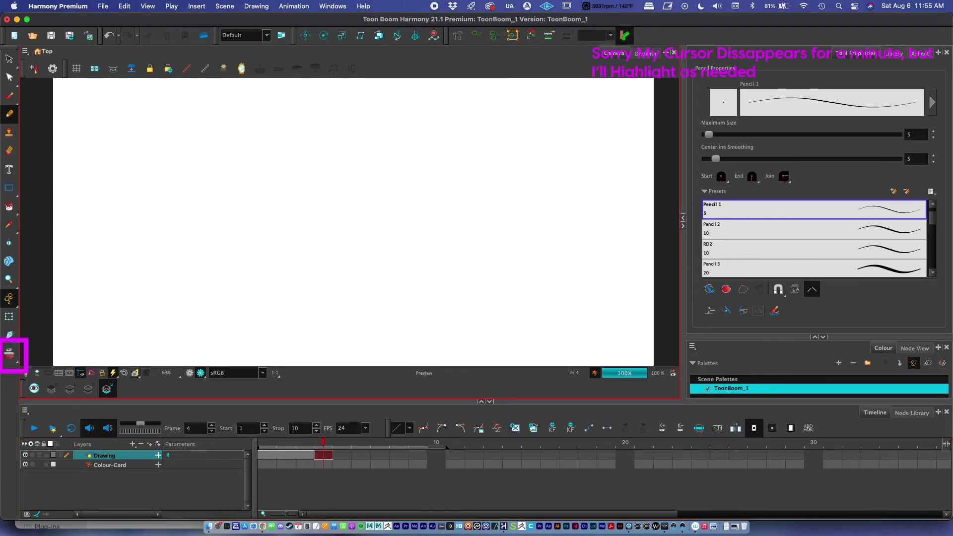
# View the oval from frame 4 with Onion Skin in OpenGL View, then turn Onion Skin off and return to frame 3
pyautogui.click(9, 354)
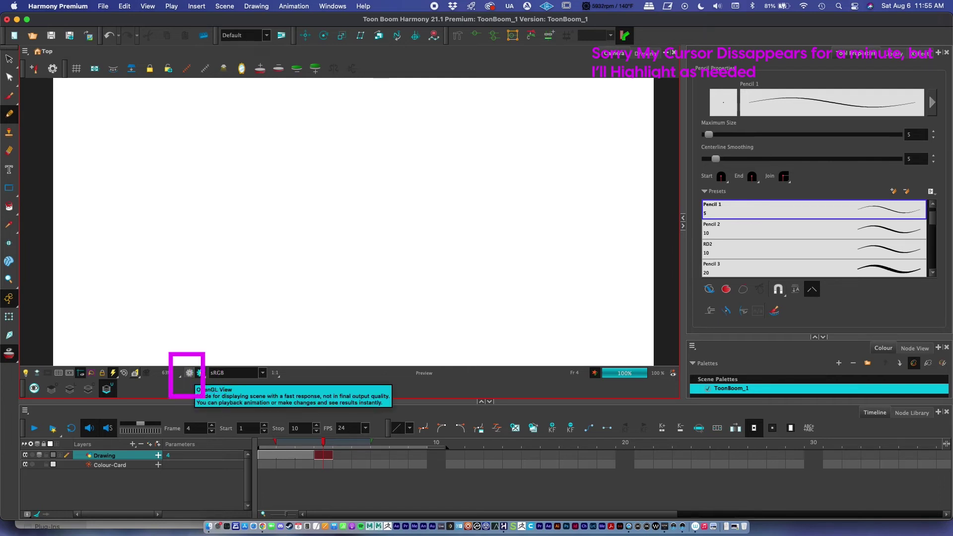
pyautogui.click(200, 373)
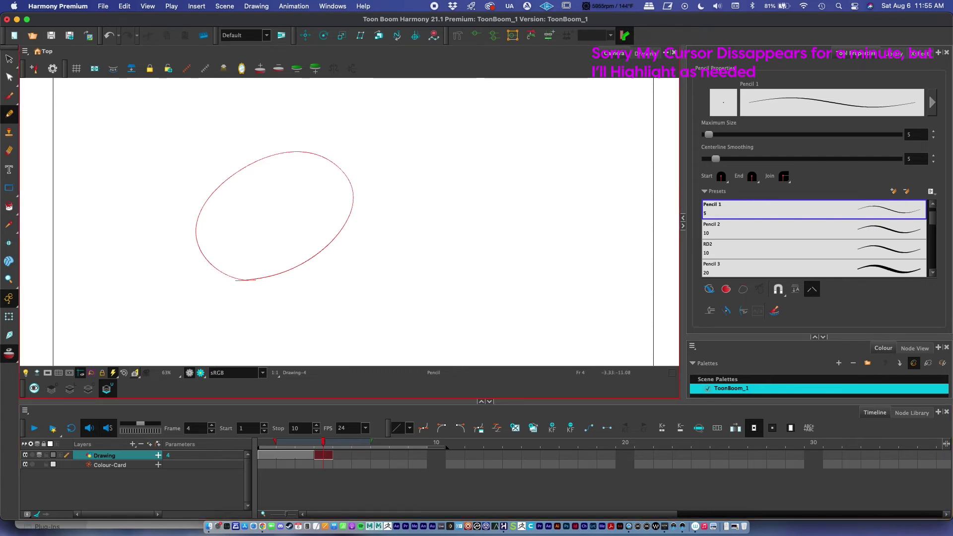
pyautogui.click(9, 353)
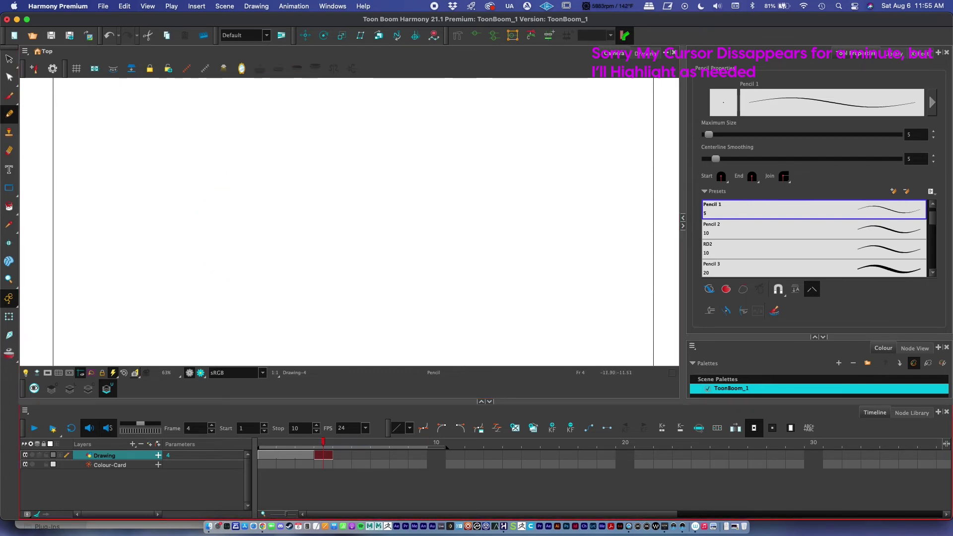
pyautogui.press(',')
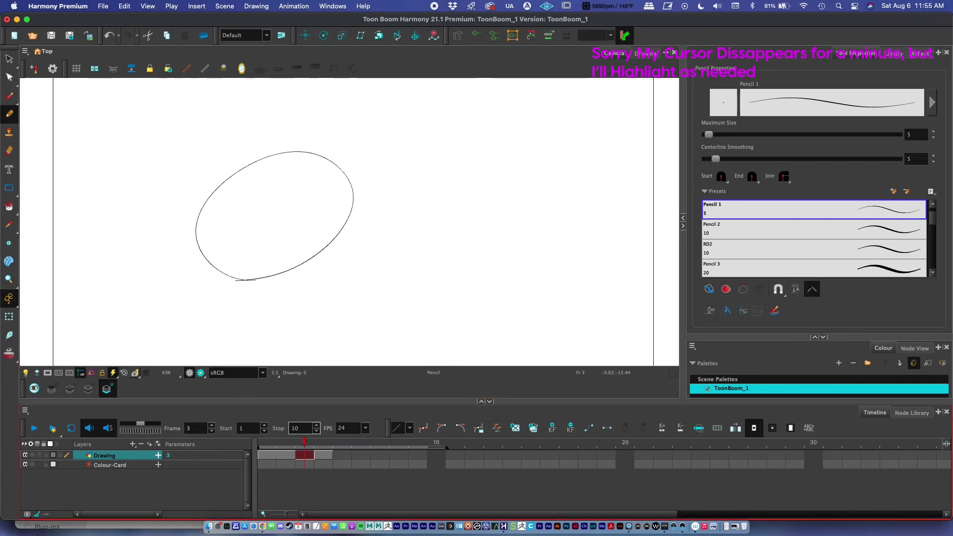
# With Onion Skin on, draw a second pencil oval on frame 4, overlapping and right of the first, then return to frame 3
pyautogui.press('.')
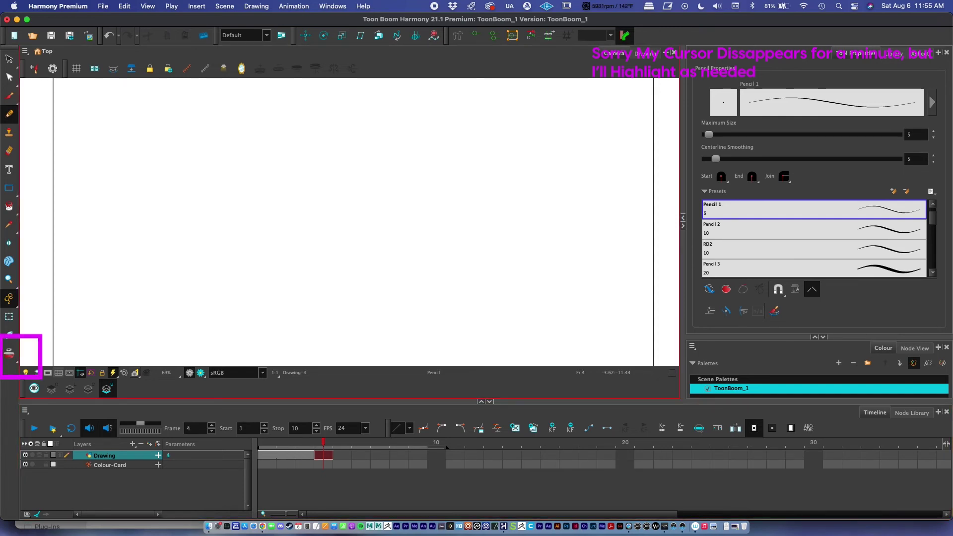
pyautogui.click(9, 353)
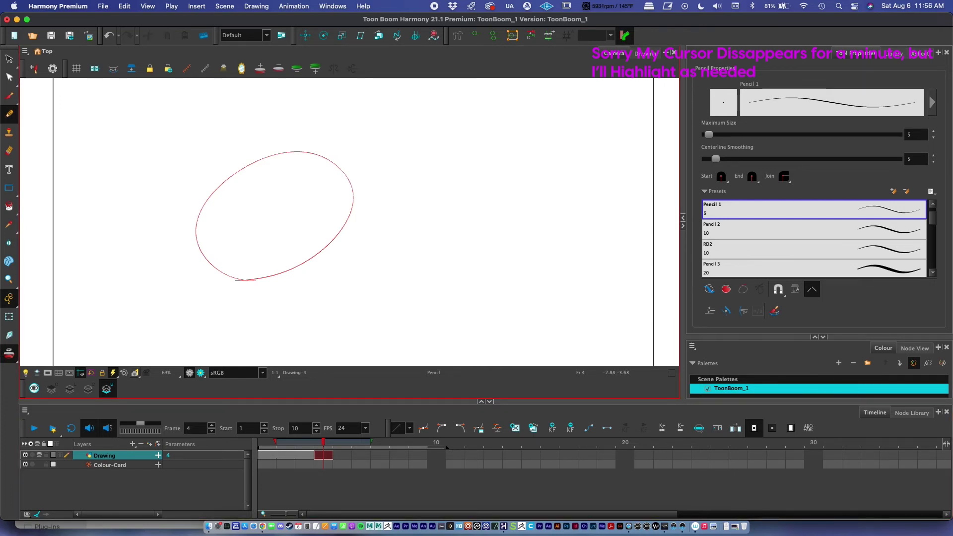
pyautogui.moveTo(309, 287)
pyautogui.mouseDown()
pyautogui.moveTo(291, 205)
pyautogui.moveTo(356, 153)
pyautogui.moveTo(428, 193)
pyautogui.moveTo(396, 265)
pyautogui.moveTo(308, 288)
pyautogui.mouseUp()
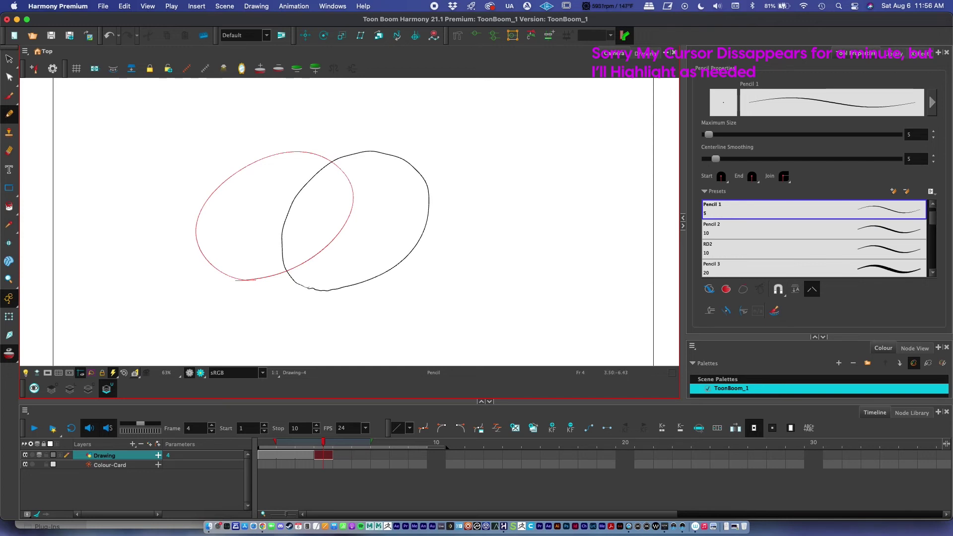
pyautogui.click(304, 455)
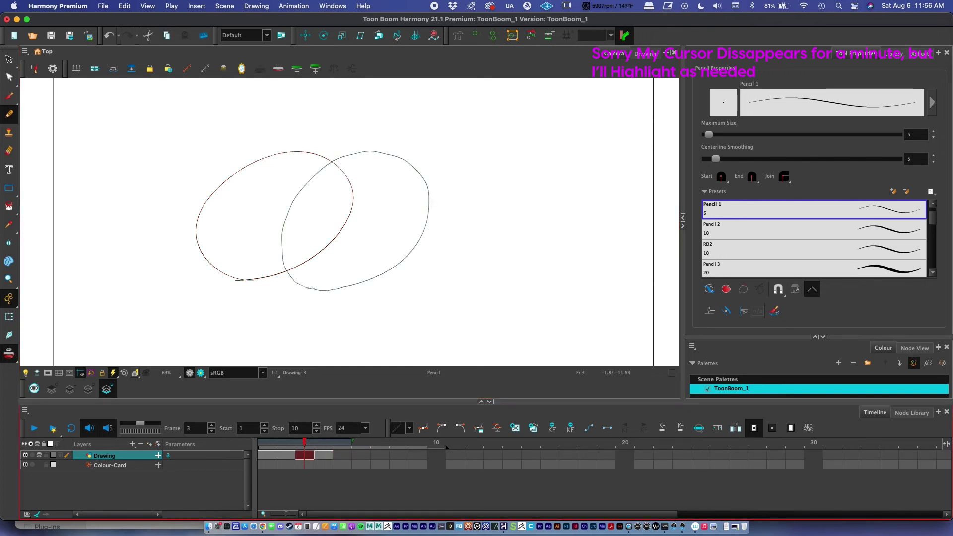
# Turn Onion Skin off and flip between frames 3 and 4 to compare the two ovals
pyautogui.hotkey('alt', 'o')
pyautogui.press('.')
pyautogui.press(',')
pyautogui.press('.')
pyautogui.press(',')
# Extend the second oval's exposure from frame 4 through frame 6
pyautogui.press('.')
pyautogui.press('.')
pyautogui.press('.')
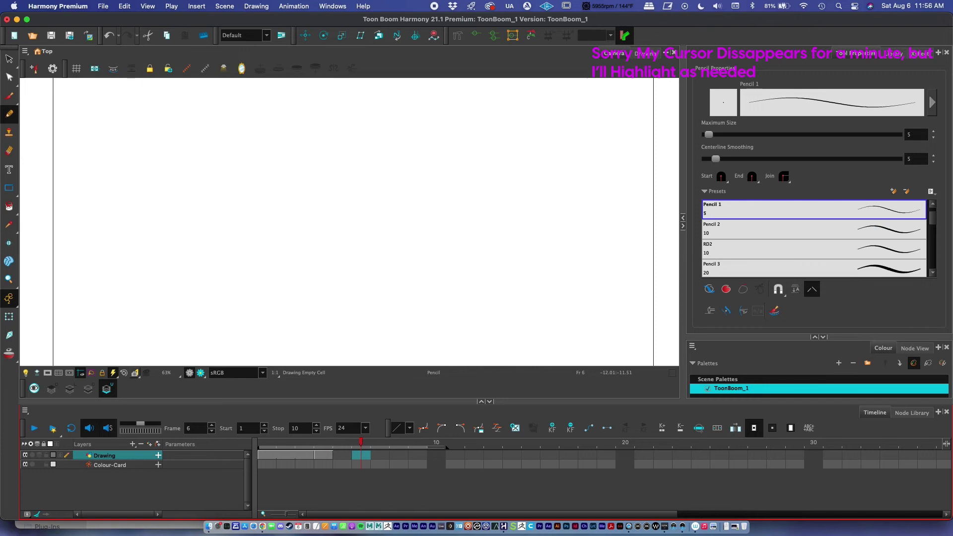
pyautogui.press(',')
pyautogui.press(',')
pyautogui.press('.')
pyautogui.press('.')
pyautogui.click(326, 362)
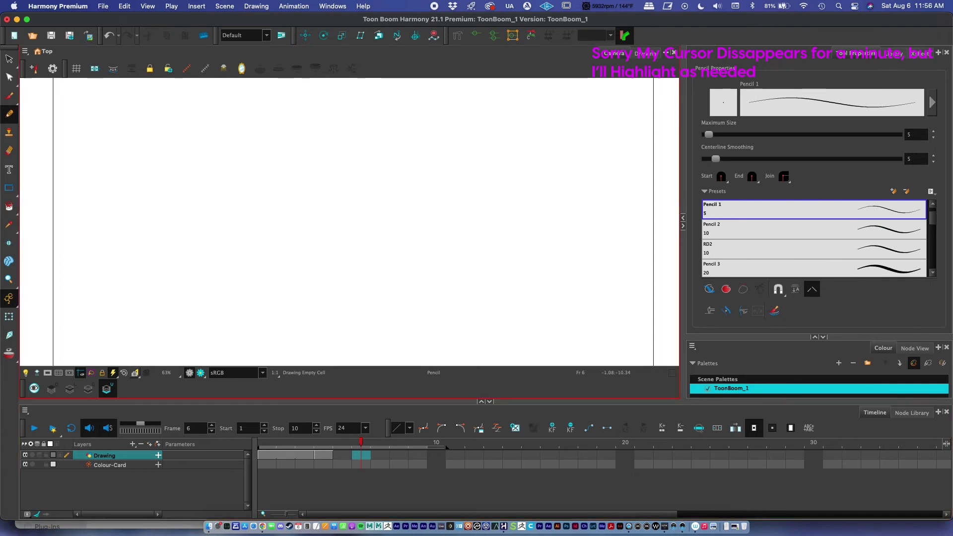
pyautogui.moveTo(307, 286); pyautogui.dragTo(308, 288)
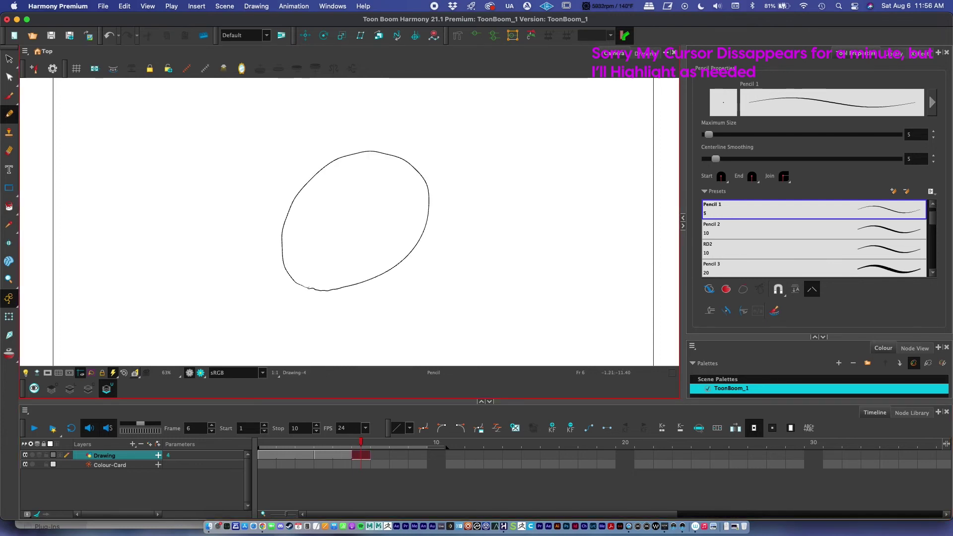
# Step back and forth between frames 4 and 6 to check the second oval's exposure
pyautogui.press(',')
pyautogui.press(',')
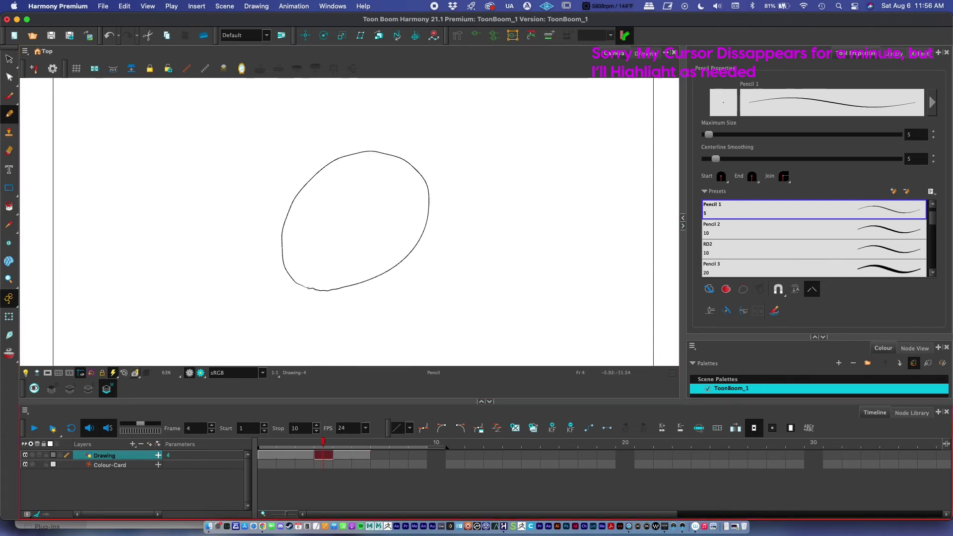
pyautogui.press('.')
pyautogui.press('.')
pyautogui.press(',')
pyautogui.press(',')
pyautogui.press('.')
pyautogui.press('.')
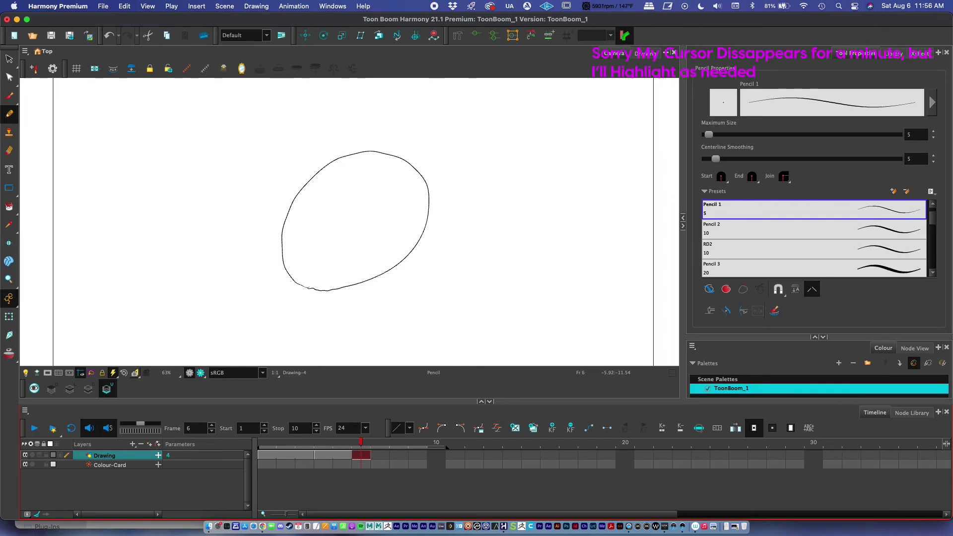
# Create an empty drawing at frame 7 of the Drawing layer
pyautogui.press('.')
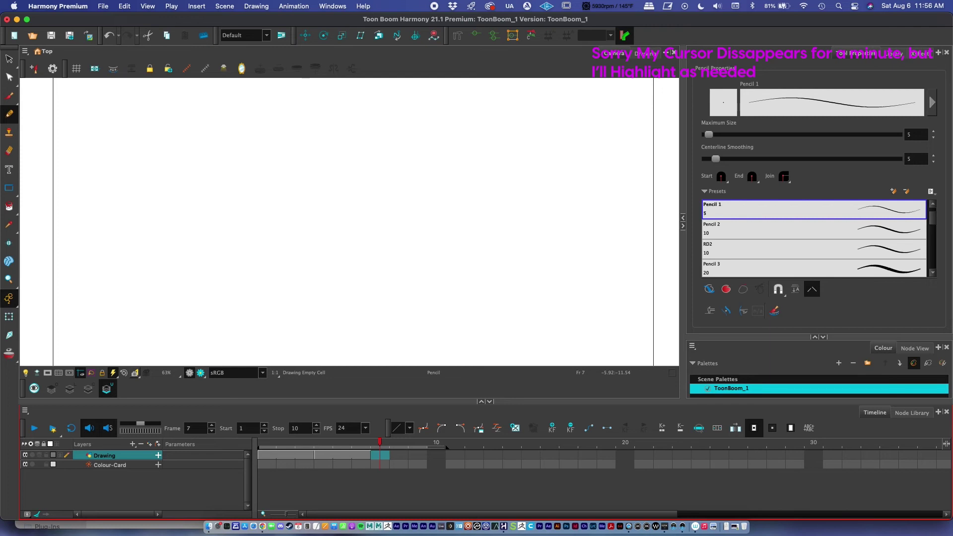
pyautogui.click(515, 427)
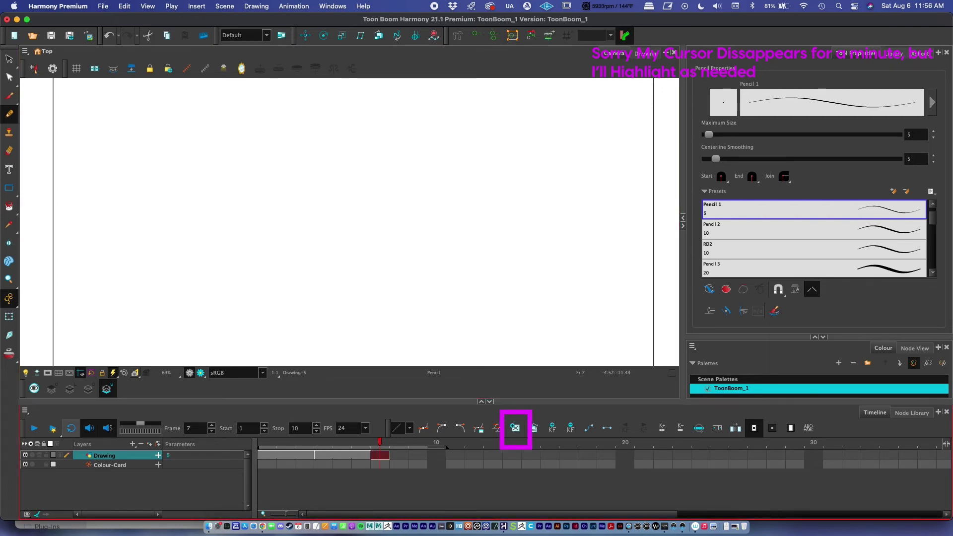
# Turn Onion Skin on, extend its range back to the first oval, and draw a third oval right of the second
pyautogui.click(9, 353)
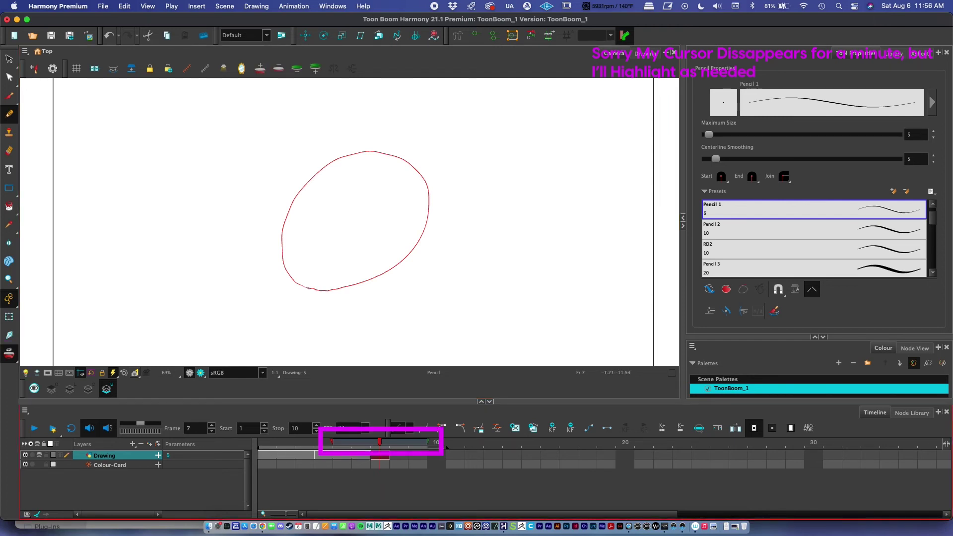
pyautogui.moveTo(427, 441); pyautogui.dragTo(409, 442)
pyautogui.moveTo(331, 441); pyautogui.dragTo(274, 441)
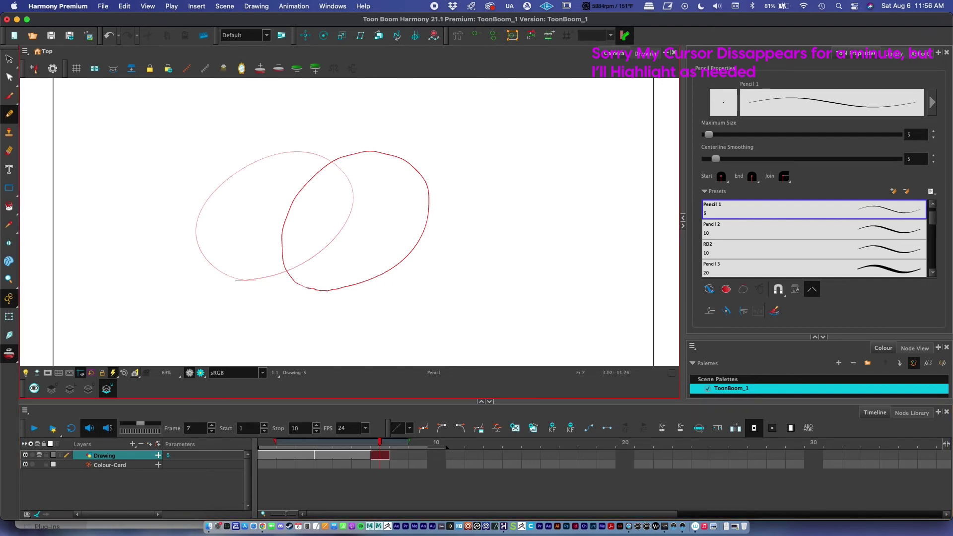
pyautogui.moveTo(423, 295)
pyautogui.mouseDown()
pyautogui.moveTo(379, 235)
pyautogui.moveTo(484, 158)
pyautogui.moveTo(511, 260)
pyautogui.moveTo(436, 300)
pyautogui.moveTo(417, 296)
pyautogui.mouseUp()
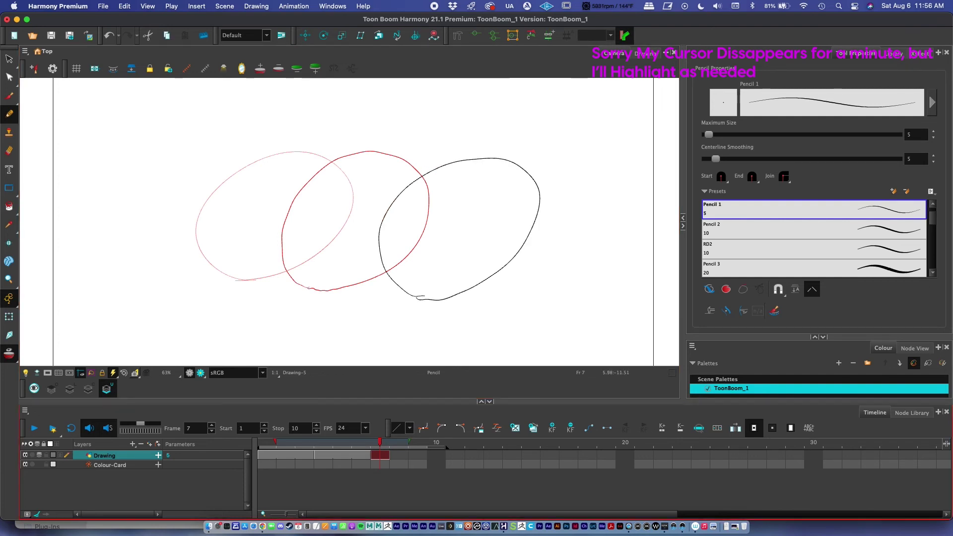
# Turn Onion Skin off and extend the third oval's exposure through frame 10
pyautogui.click(9, 354)
pyautogui.press('.')
pyautogui.press('.')
pyautogui.press('.')
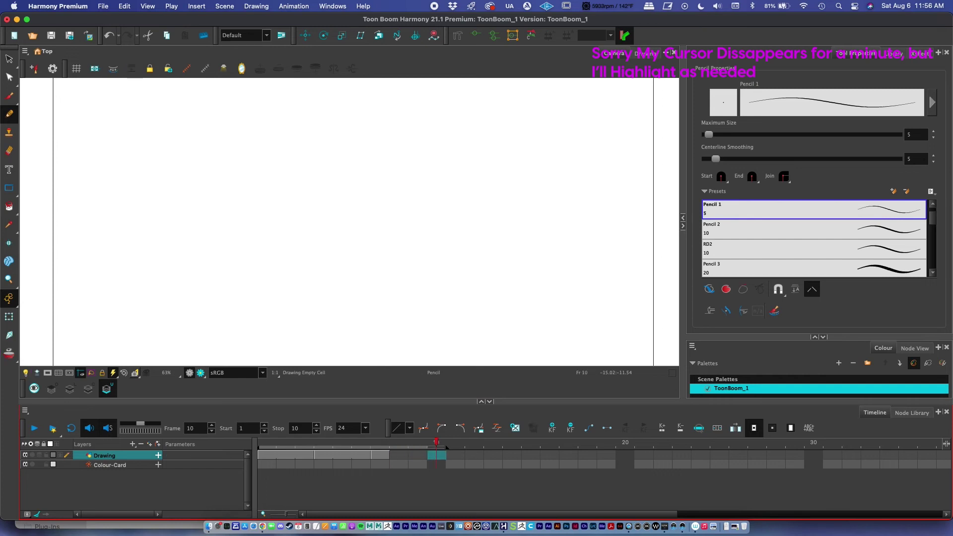
pyautogui.moveTo(424, 297); pyautogui.dragTo(417, 297)
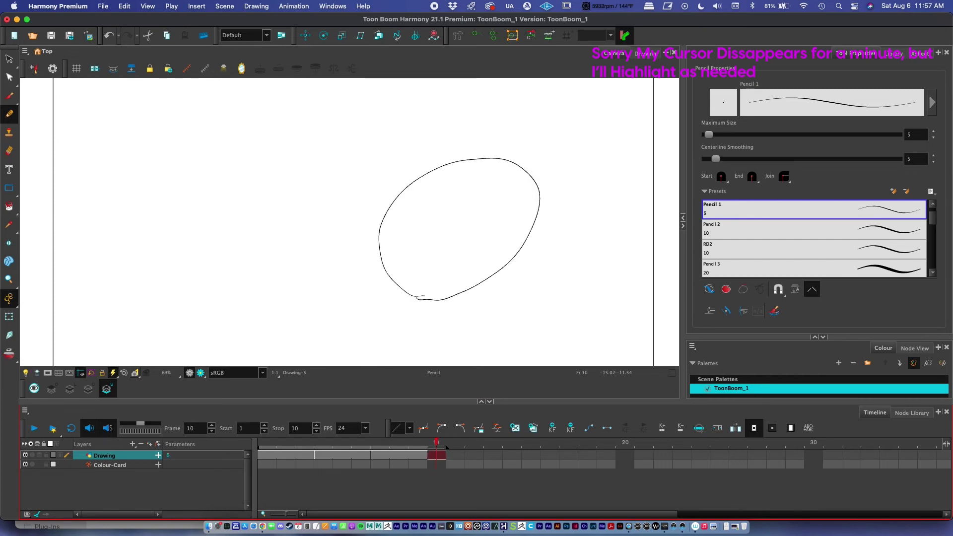
# Try to move the third oval's exposure block from frame 7 to frames 14 to 17, then undo it
pyautogui.press(',')
pyautogui.press(',')
pyautogui.press(',')
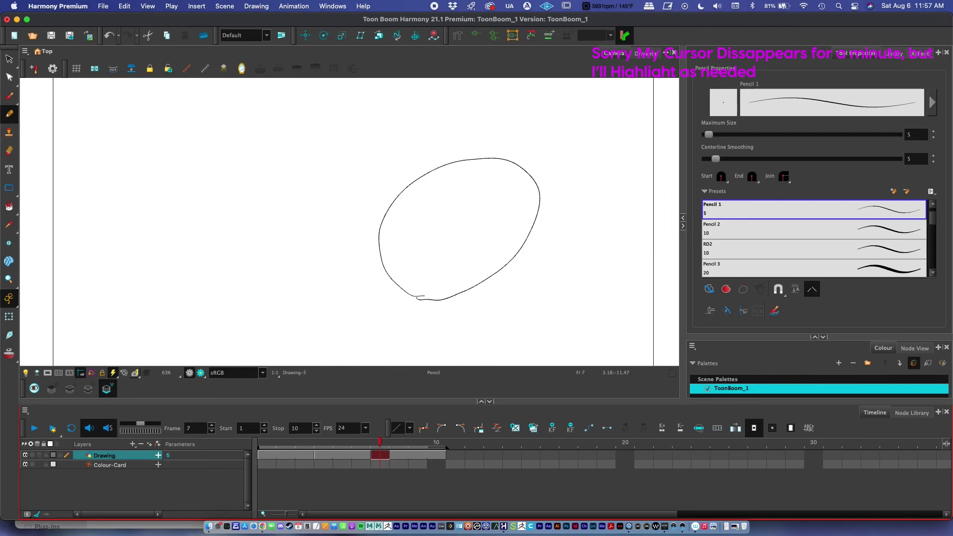
pyautogui.doubleClick(380, 455)
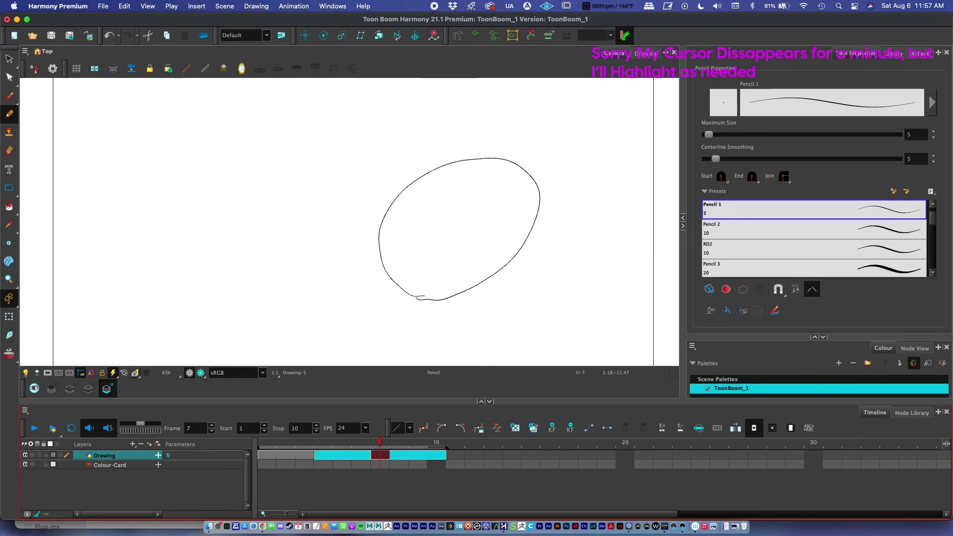
pyautogui.click(379, 454)
pyautogui.moveTo(379, 455); pyautogui.dragTo(550, 454)
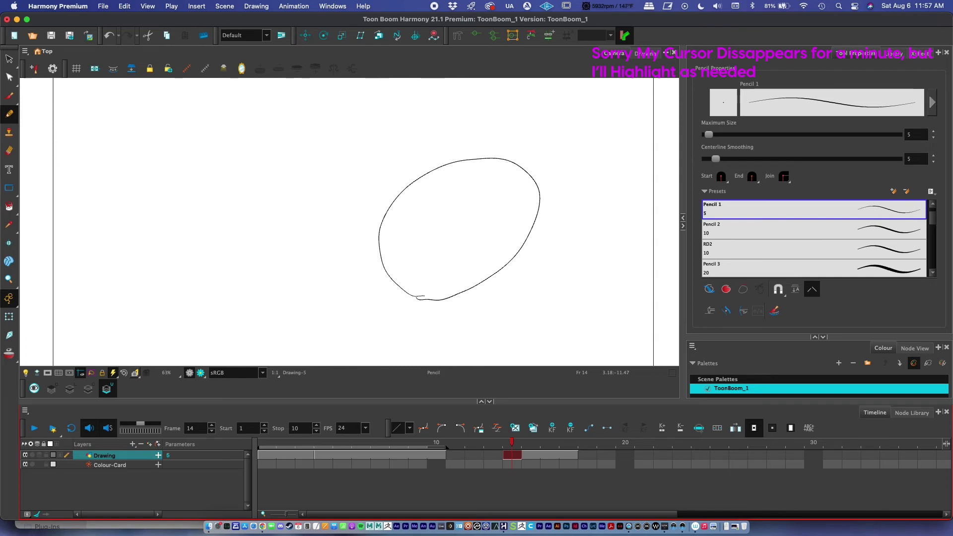
pyautogui.press('super+z')
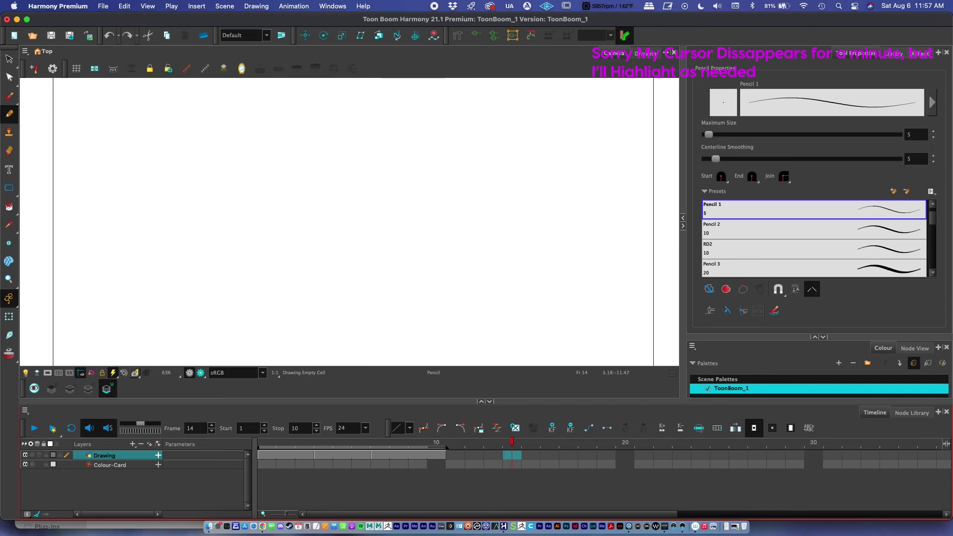
# Return to frame 1 and play the oval animation
pyautogui.moveTo(512, 443); pyautogui.dragTo(399, 442)
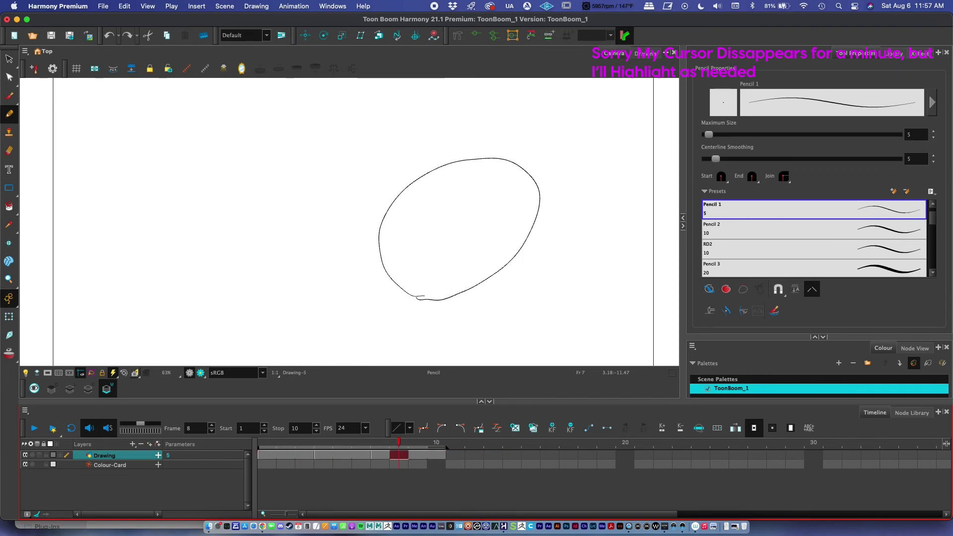
pyautogui.moveTo(267, 442)
pyautogui.mouseDown()
pyautogui.moveTo(418, 442)
pyautogui.moveTo(267, 442)
pyautogui.mouseUp()
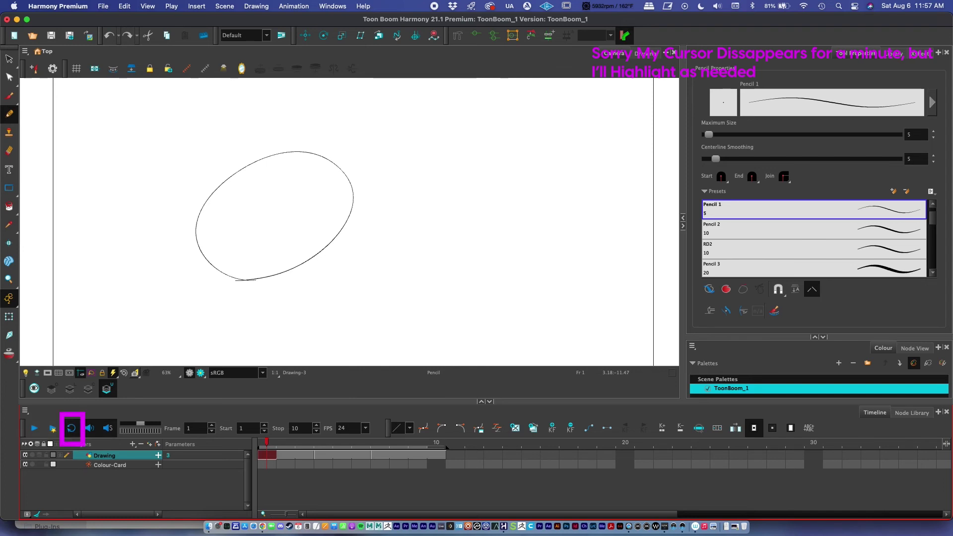
pyautogui.click(34, 428)
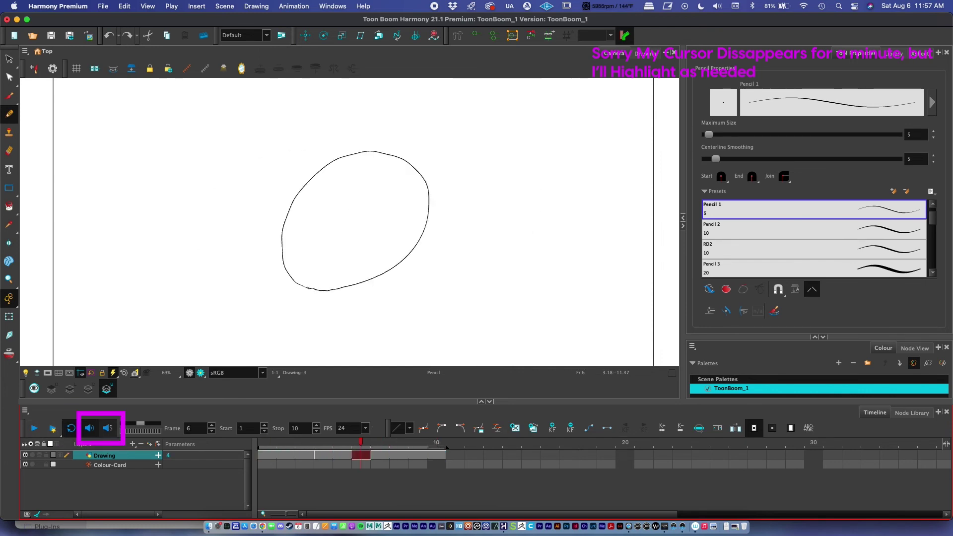
# Switch the playback sound off and on again, then play the animation from frame 1 and stop it
pyautogui.click(89, 428)
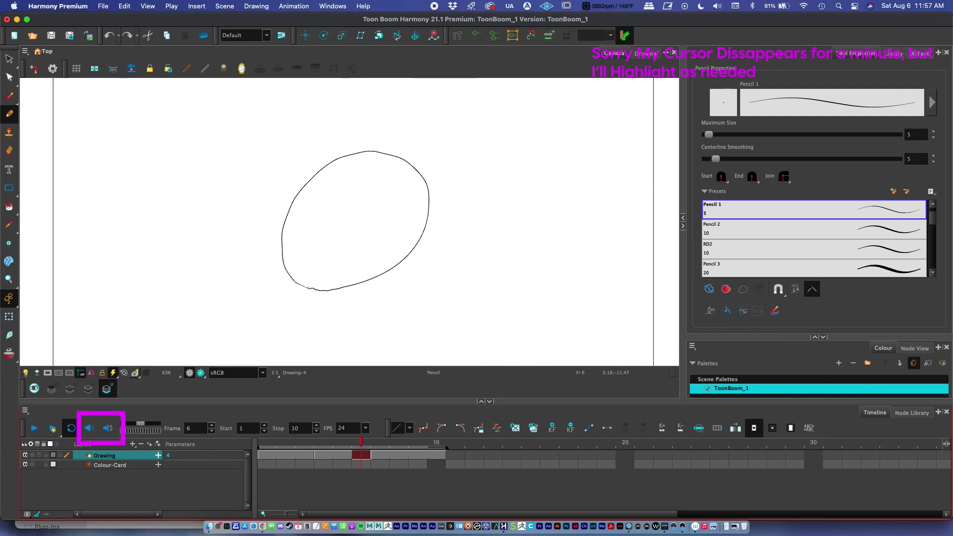
pyautogui.click(89, 428)
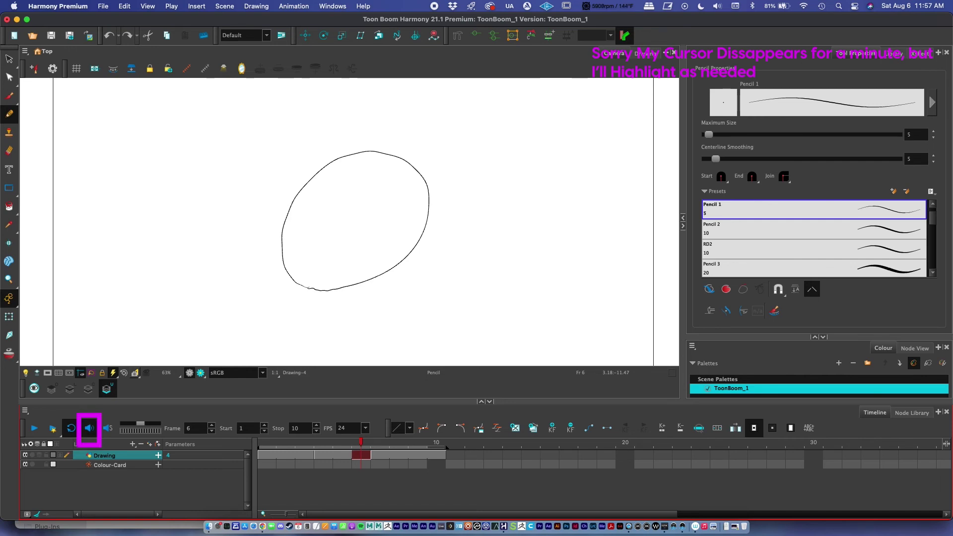
pyautogui.click(267, 455)
pyautogui.click(34, 428)
pyautogui.click(34, 428)
# Turn sound scrubbing back on and scrub the playhead from frame 4 to frame 1
pyautogui.click(108, 428)
pyautogui.moveTo(323, 442); pyautogui.dragTo(267, 442)
pyautogui.press('Return')
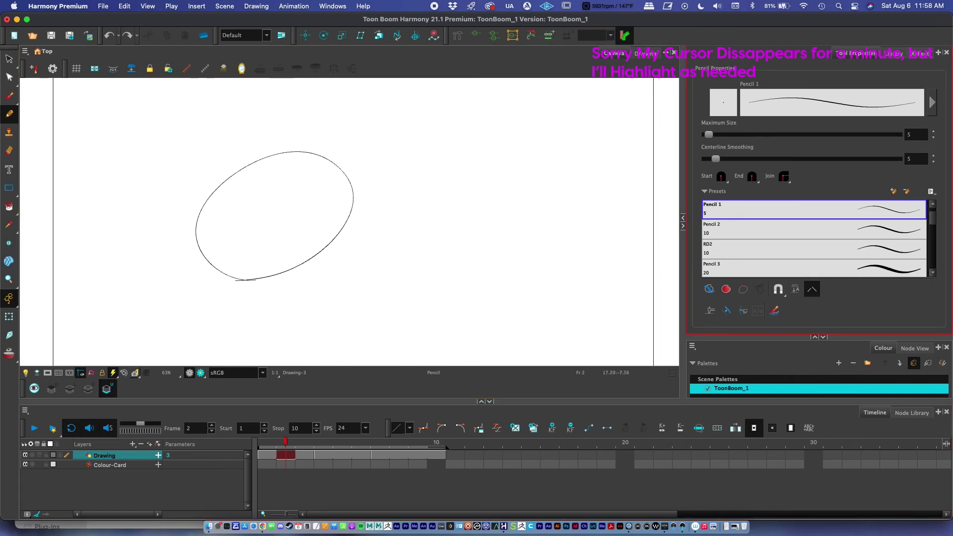
# Enlarge the Colour view until the ToonBoom_1 palette's full list of colour swatches is visible
pyautogui.moveTo(819, 336); pyautogui.dragTo(819, 289)
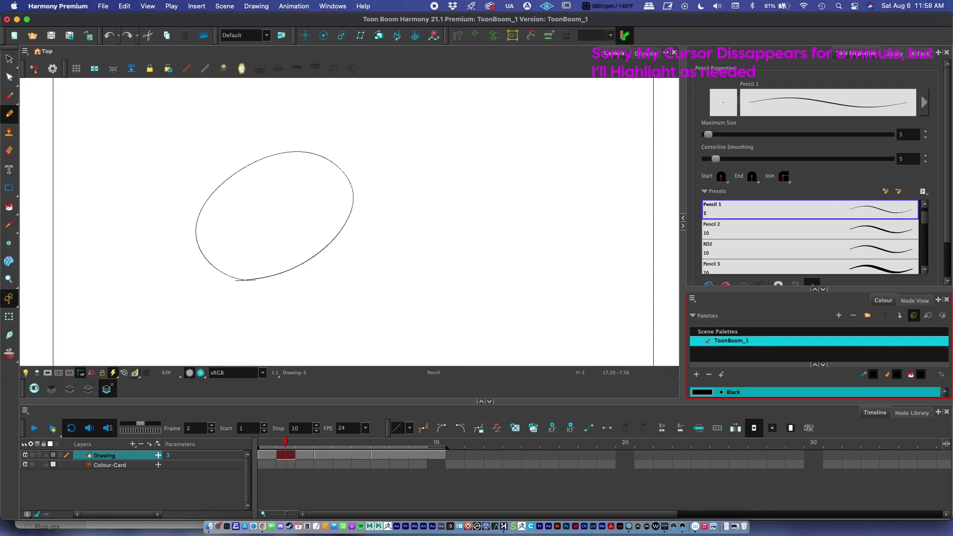
pyautogui.click(823, 289)
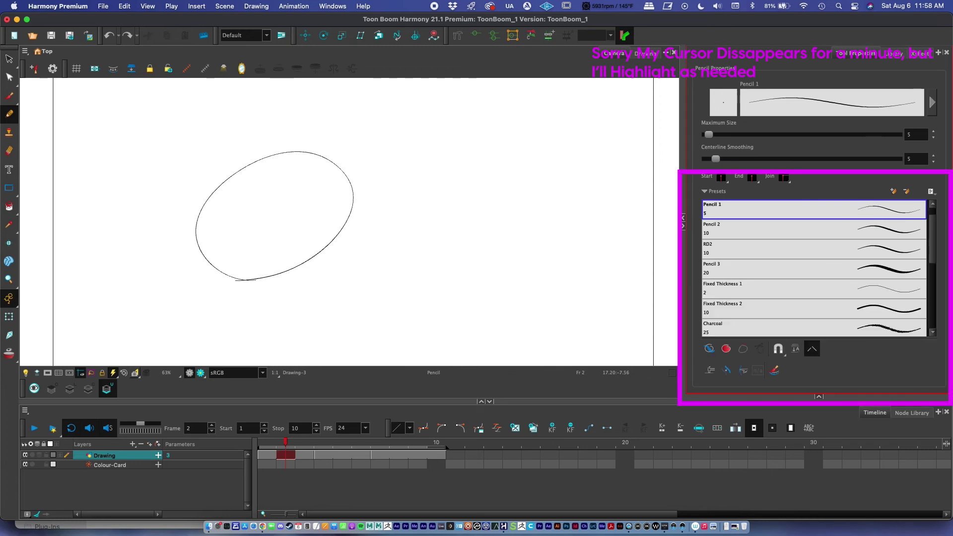
pyautogui.moveTo(819, 289); pyautogui.dragTo(819, 170)
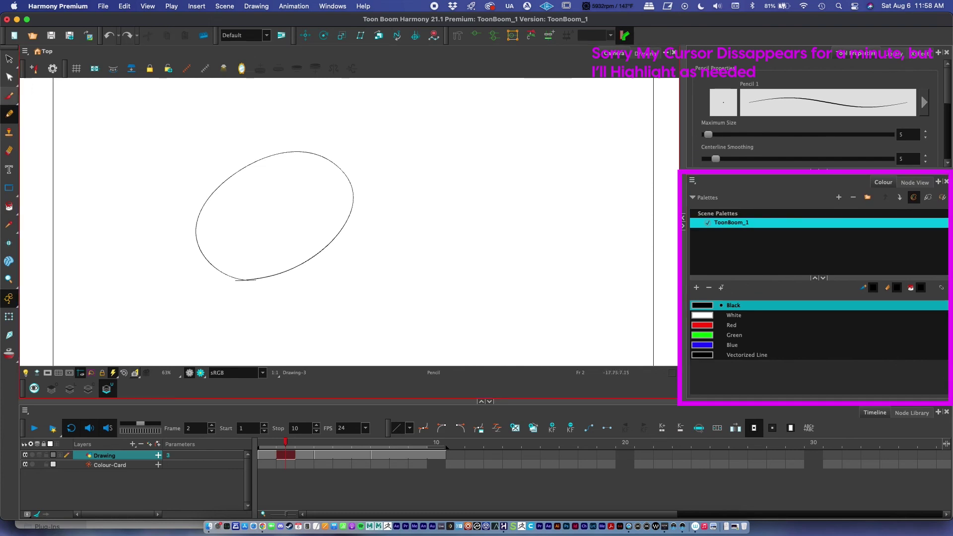
# Set the Pencil's maximum size to 59.2 and draw a thick black oval right of the existing one on frame 2
pyautogui.hotkey('alt', 'b')
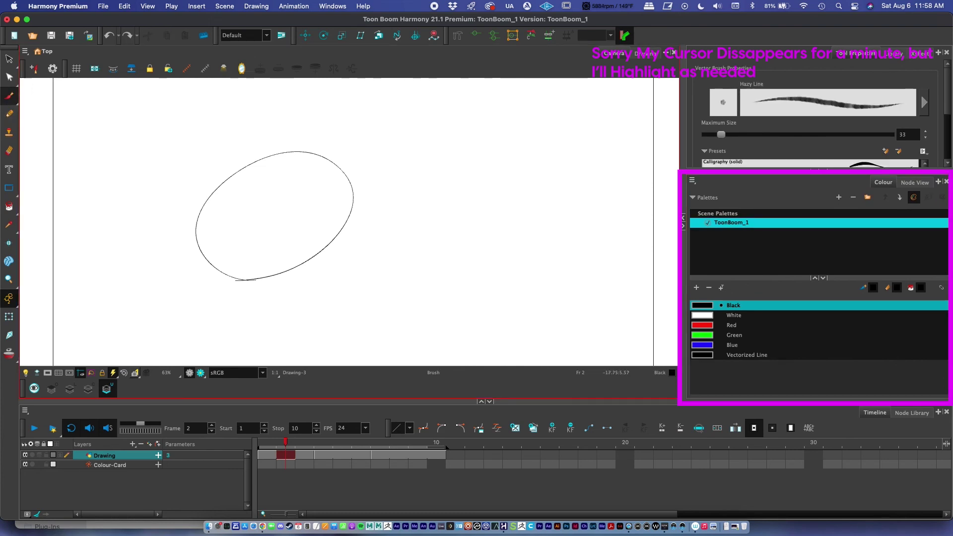
pyautogui.hotkey('alt', '/')
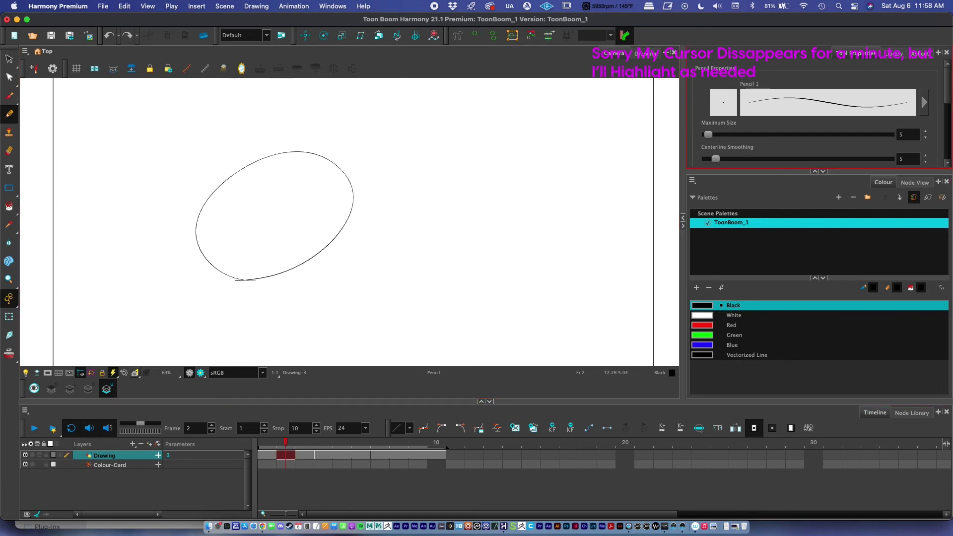
pyautogui.moveTo(708, 135); pyautogui.dragTo(733, 134)
pyautogui.moveTo(400, 302); pyautogui.dragTo(404, 305)
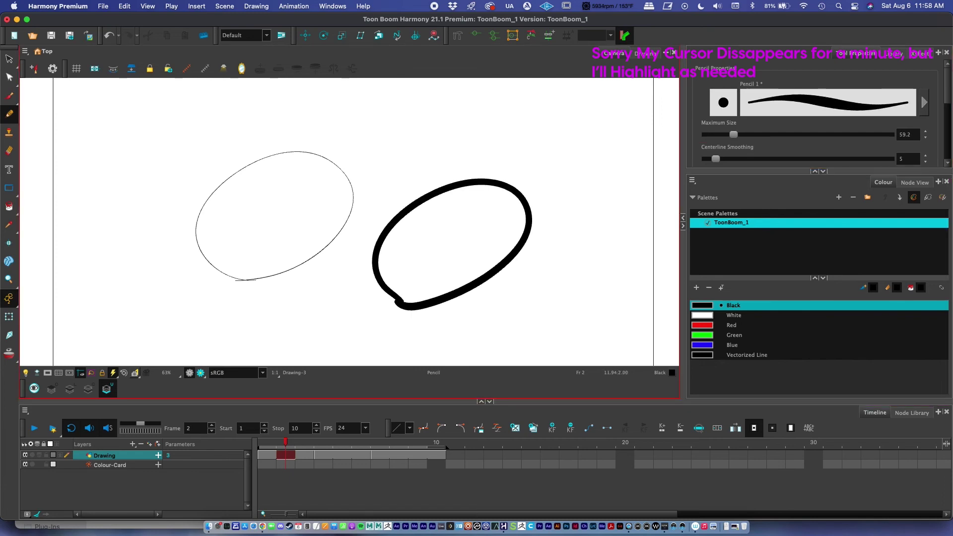
# Draw one oval in Red and one in Green from the palette, both overlapping the thick black oval
pyautogui.click(785, 305)
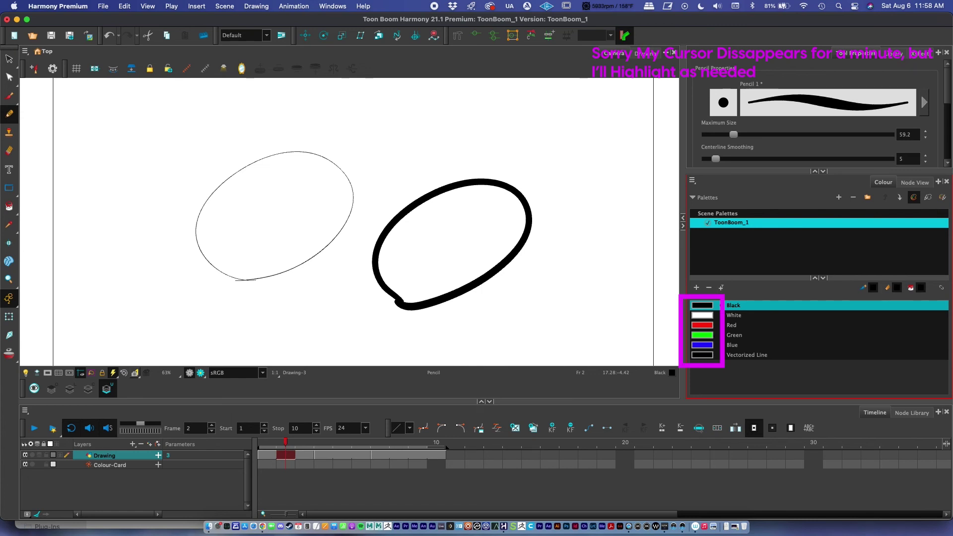
pyautogui.click(731, 325)
pyautogui.moveTo(520, 225)
pyautogui.mouseDown()
pyautogui.moveTo(425, 209)
pyautogui.moveTo(480, 240)
pyautogui.mouseUp()
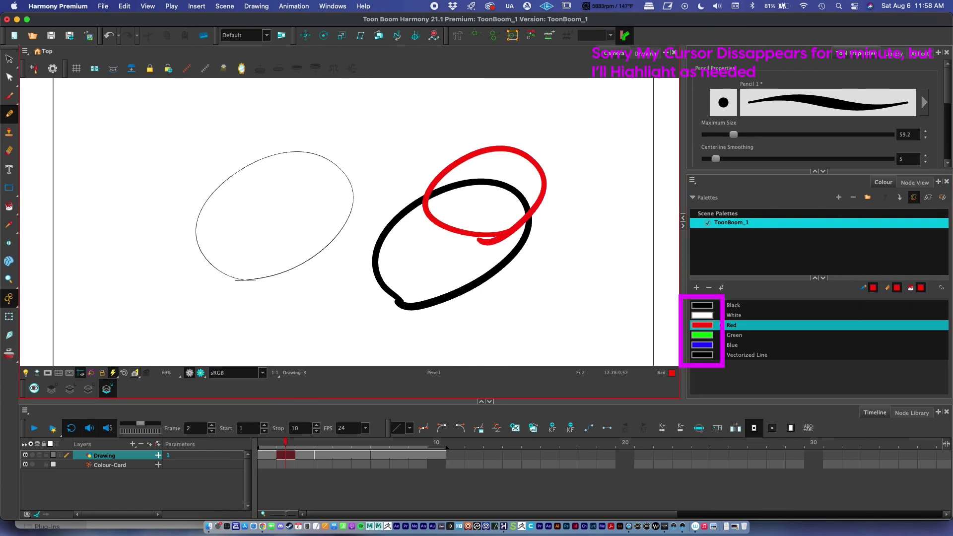
pyautogui.click(734, 335)
pyautogui.moveTo(414, 249)
pyautogui.mouseDown()
pyautogui.moveTo(415, 170)
pyautogui.moveTo(428, 260)
pyautogui.mouseUp()
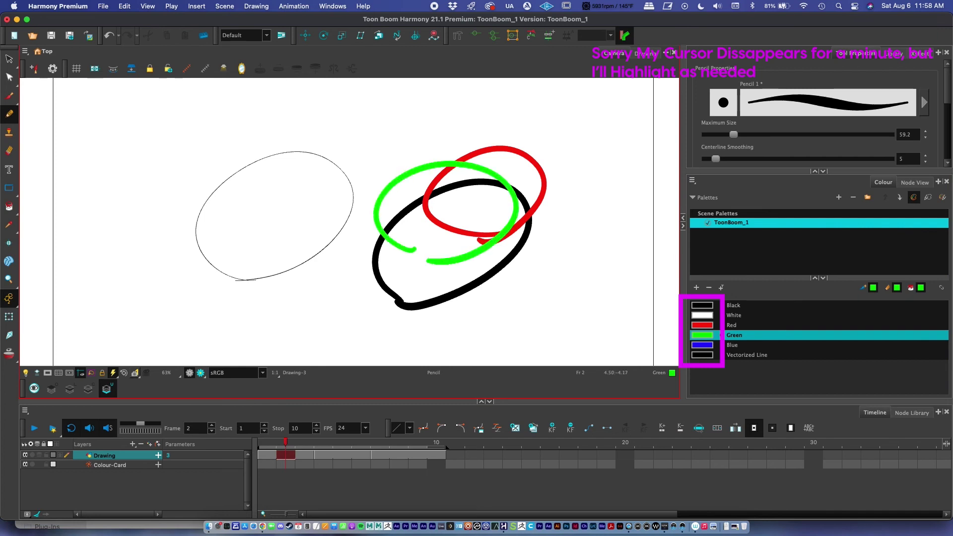
# Undo the green, red and thick black ovals drawn on frame 2
pyautogui.press('super+z')
pyautogui.press('super+z')
pyautogui.press('super+z')
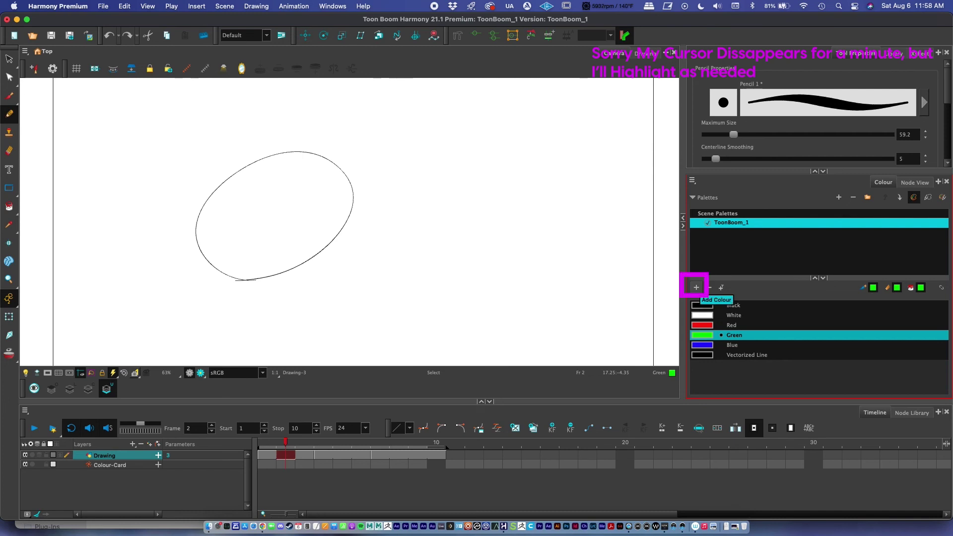
# Add a colour to the ToonBoom_1 palette and set it to light blue, RGB 139, 213, 226
pyautogui.click(695, 287)
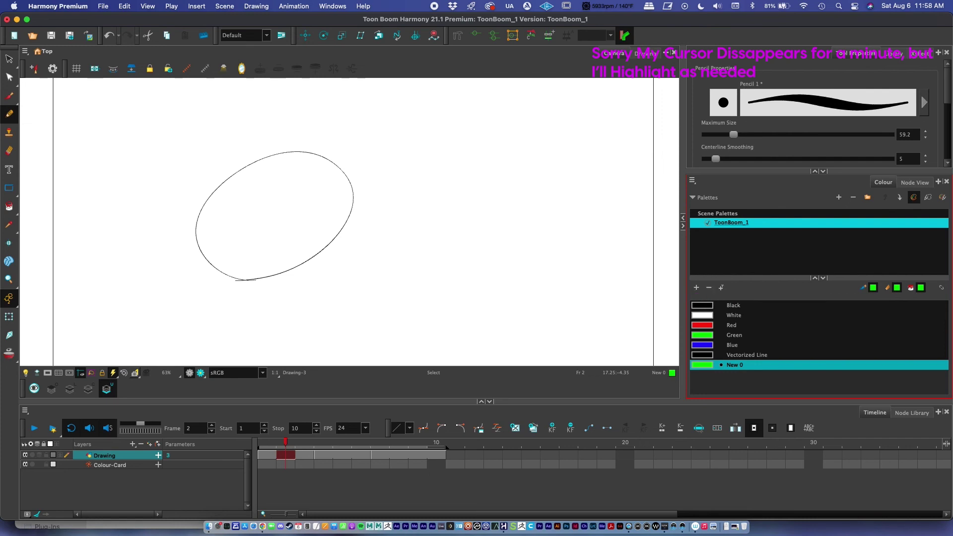
pyautogui.doubleClick(702, 365)
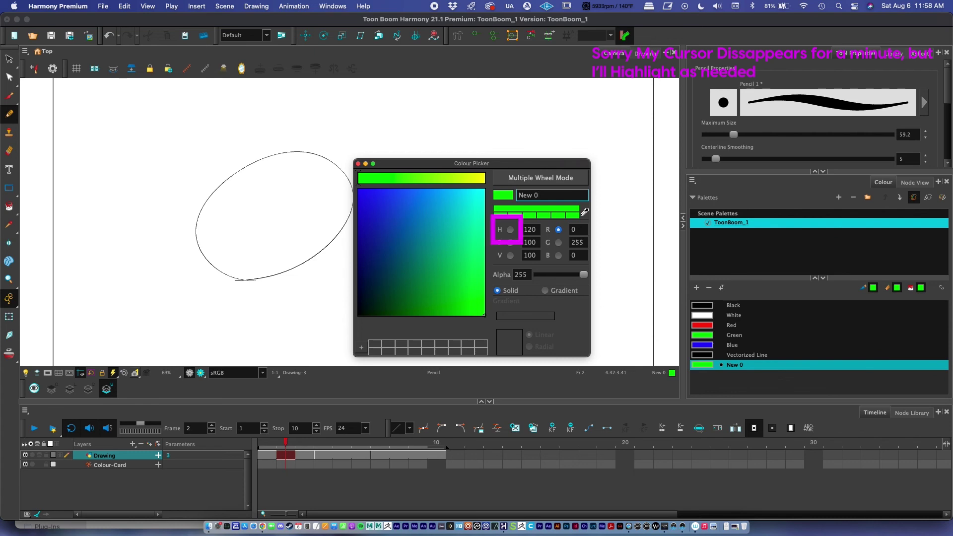
pyautogui.click(510, 230)
pyautogui.moveTo(484, 189)
pyautogui.mouseDown()
pyautogui.moveTo(406, 274)
pyautogui.moveTo(385, 215)
pyautogui.moveTo(427, 230)
pyautogui.moveTo(427, 208)
pyautogui.moveTo(423, 215)
pyautogui.mouseUp()
pyautogui.moveTo(400, 178); pyautogui.dragTo(425, 178)
pyautogui.moveTo(424, 215); pyautogui.dragTo(407, 203)
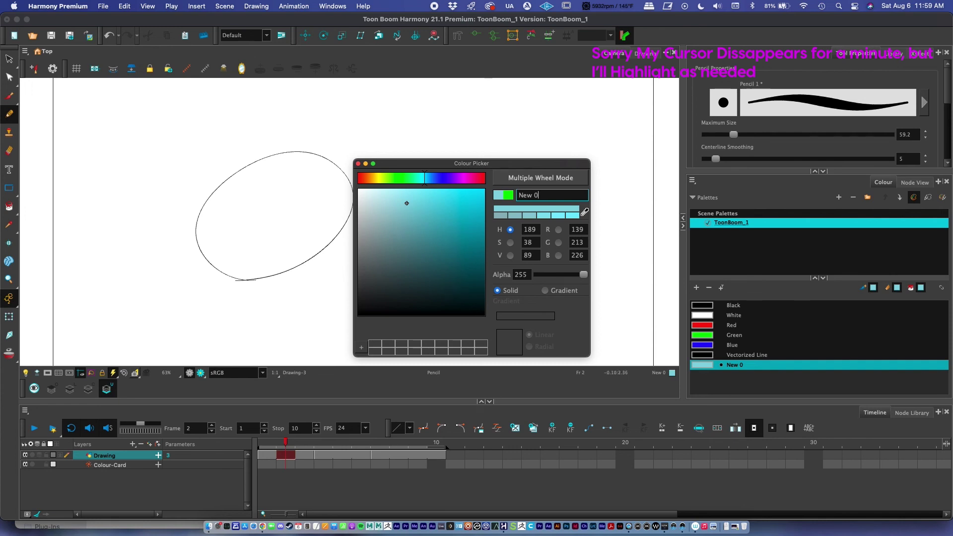
pyautogui.click(358, 163)
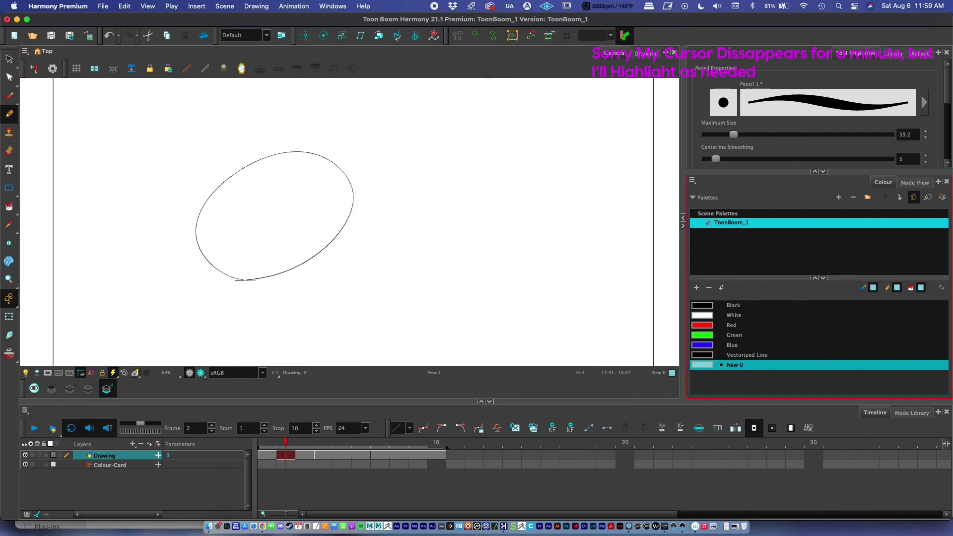
# Rename the light blue swatch in the ToonBoom_1 palette as New
pyautogui.doubleClick(734, 365)
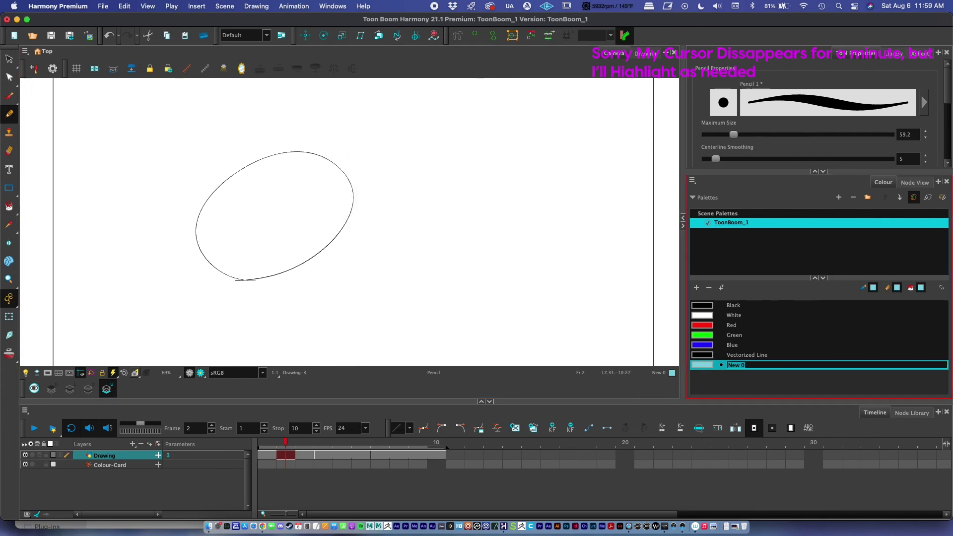
pyautogui.write('New')
pyautogui.press('Tab')
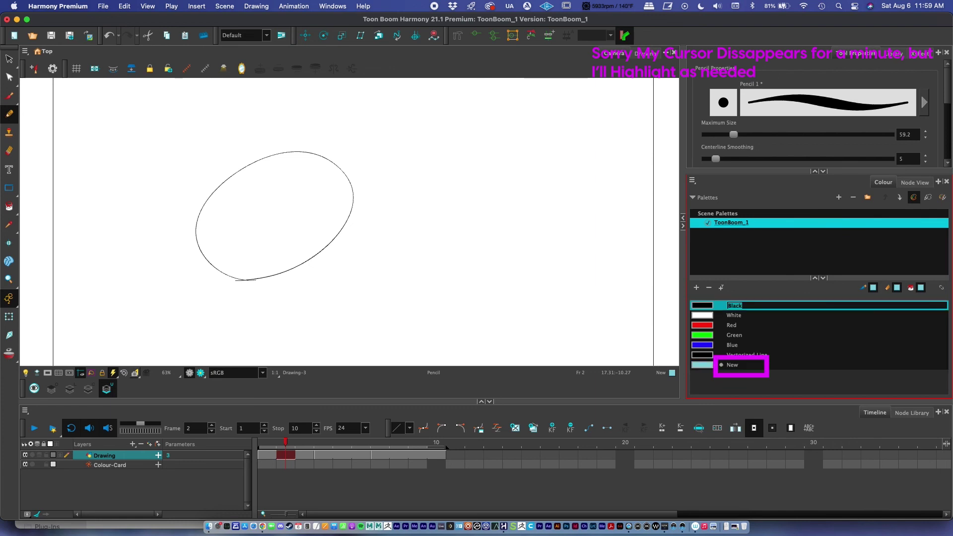
pyautogui.click(734, 364)
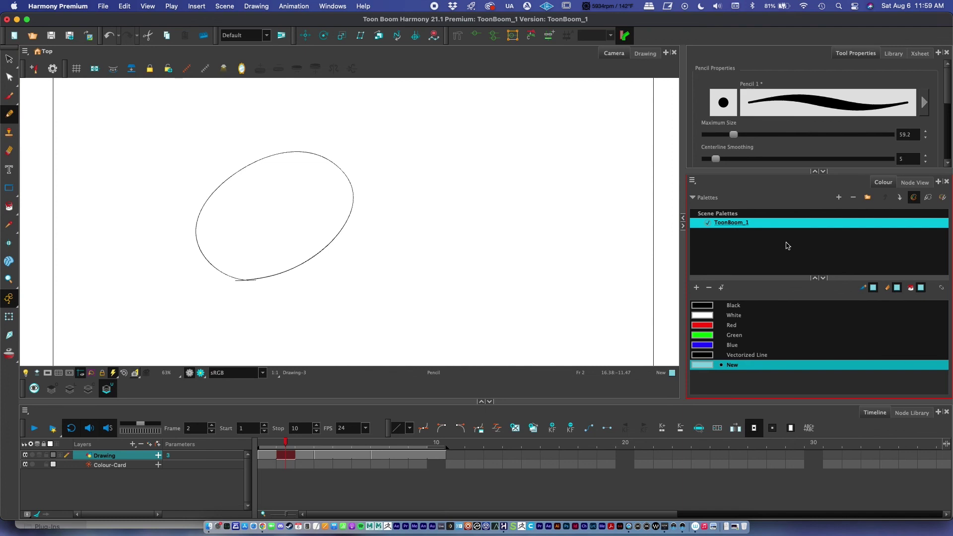
# Create a scene palette of type Colour named Character1
pyautogui.click(839, 200)
pyautogui.click(472, 249)
pyautogui.doubleClick(472, 249)
pyautogui.write('Character1')
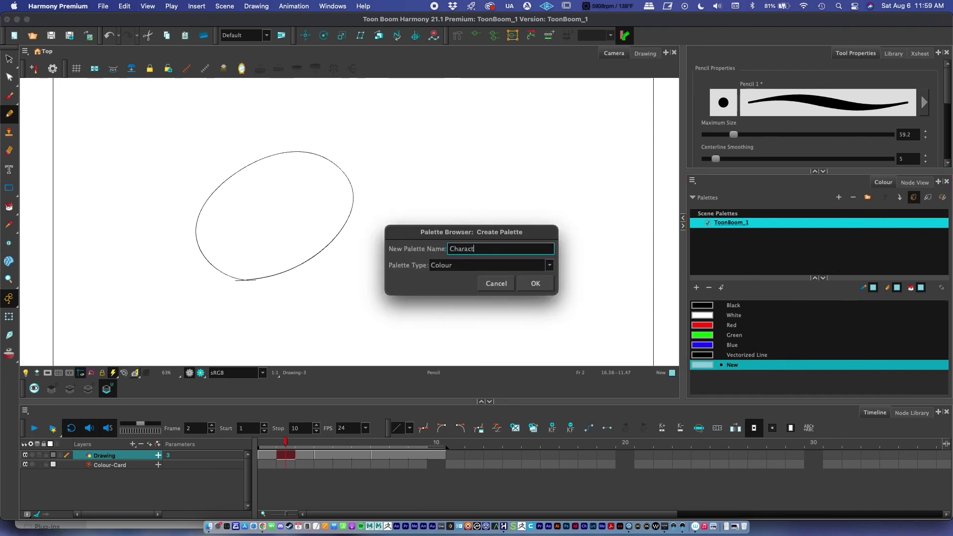
pyautogui.click(536, 287)
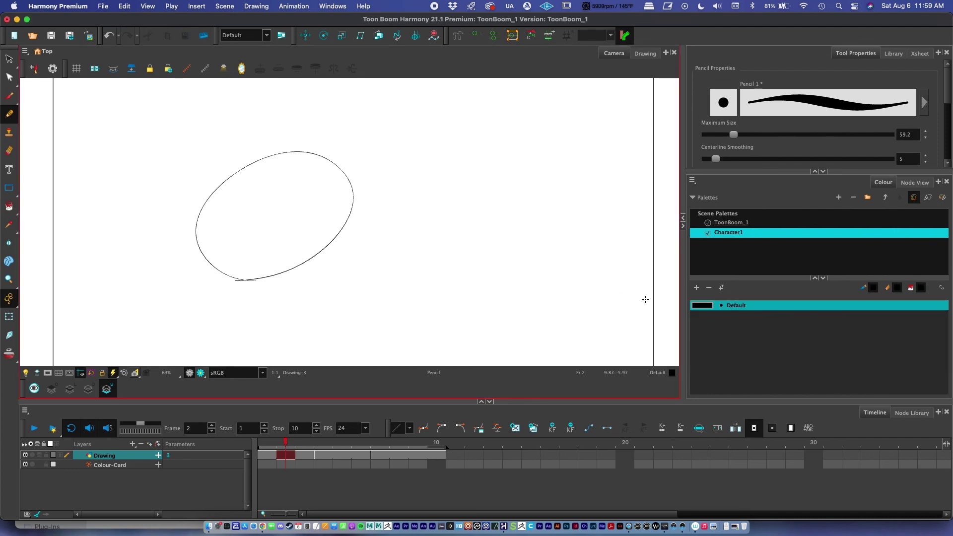
# Add a colour to the Character1 palette and set it to salmon pink, RGB 237, 126, 126
pyautogui.click(728, 223)
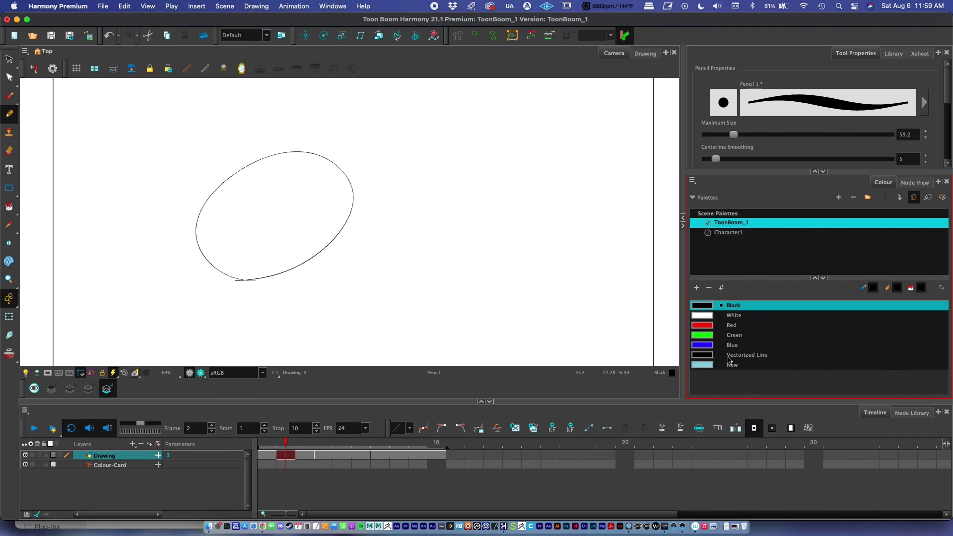
pyautogui.click(725, 233)
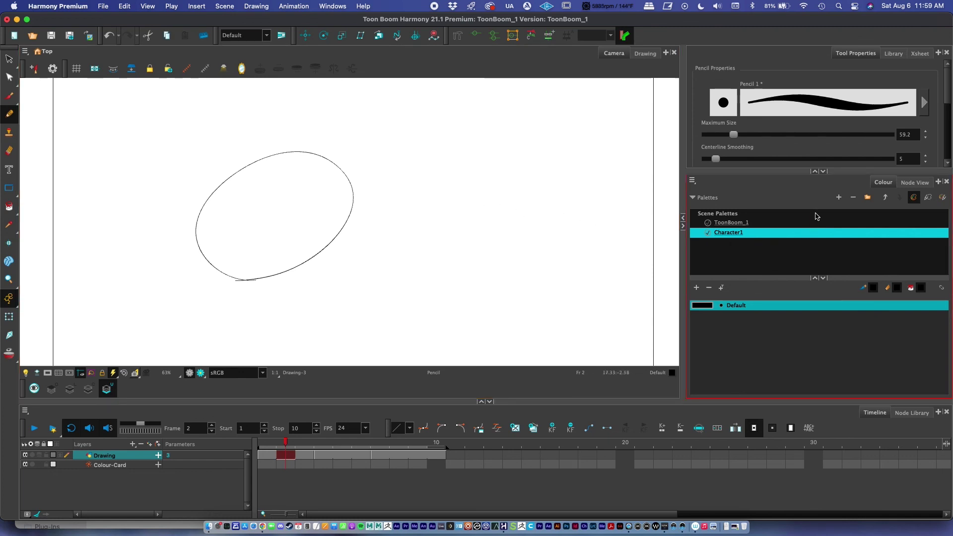
pyautogui.click(696, 287)
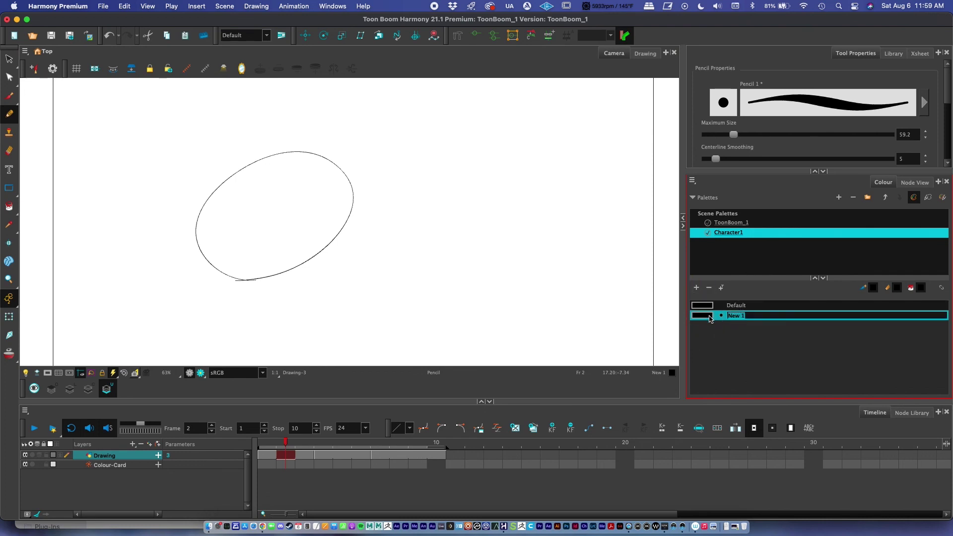
pyautogui.doubleClick(704, 318)
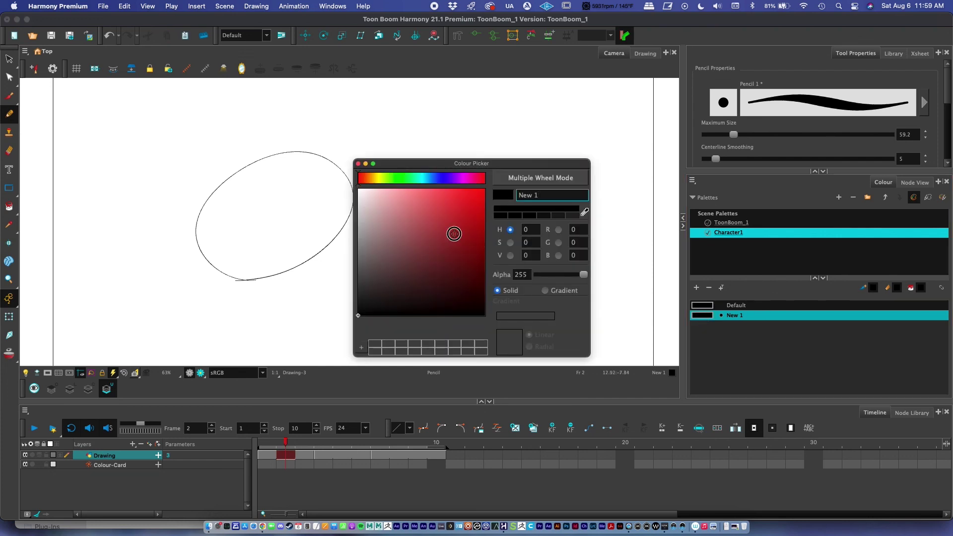
pyautogui.click(479, 202)
pyautogui.click(417, 198)
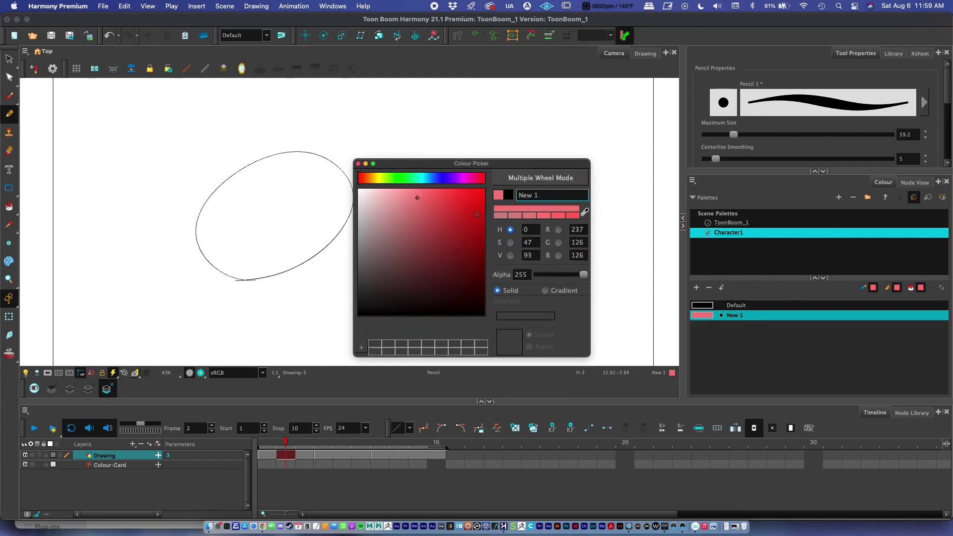
pyautogui.click(358, 163)
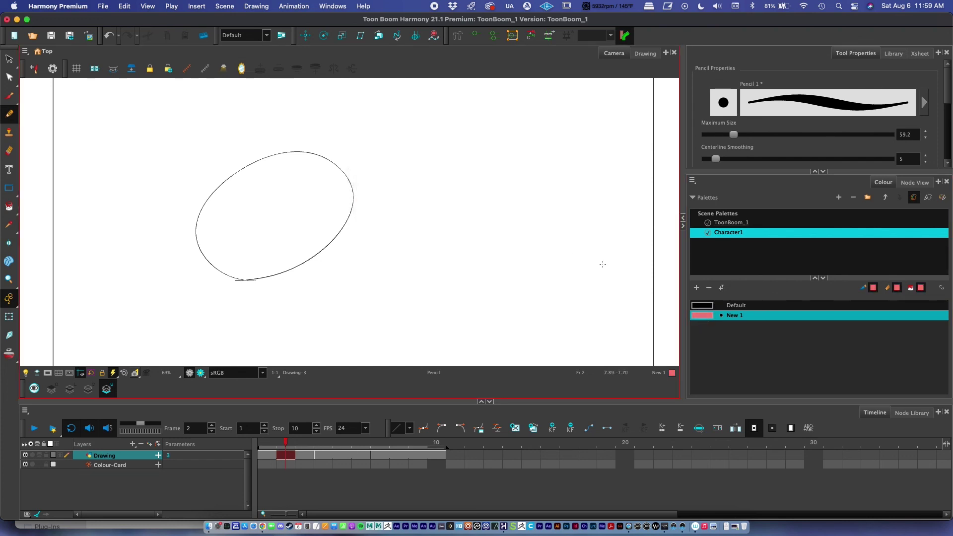
# Rename the salmon pink swatch in the Character1 palette as Mouth
pyautogui.doubleClick(738, 316)
pyautogui.write('Mouth')
pyautogui.press('Tab')
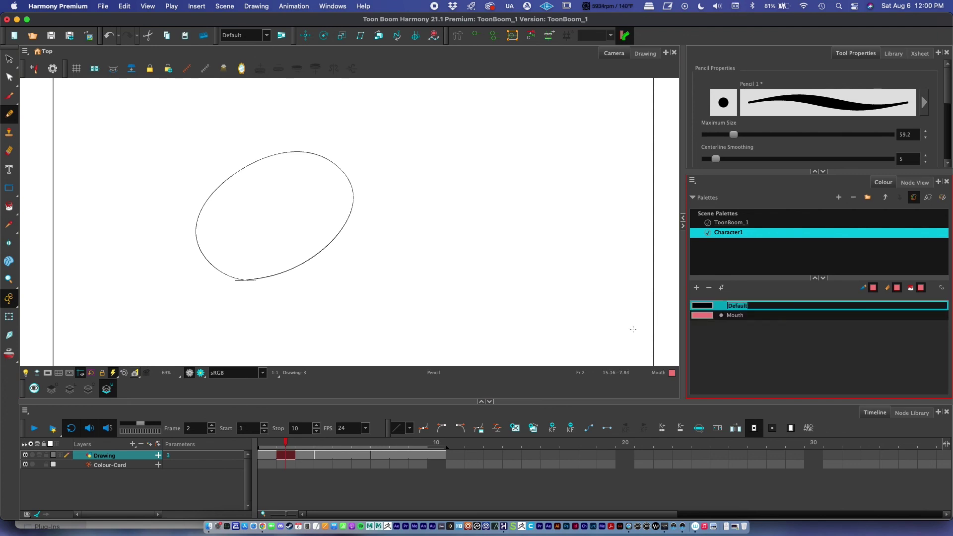
# Add a pale yellow colour, RGB 223, 229, 117, named Skin to the Character1 palette
pyautogui.click(697, 287)
pyautogui.doubleClick(699, 326)
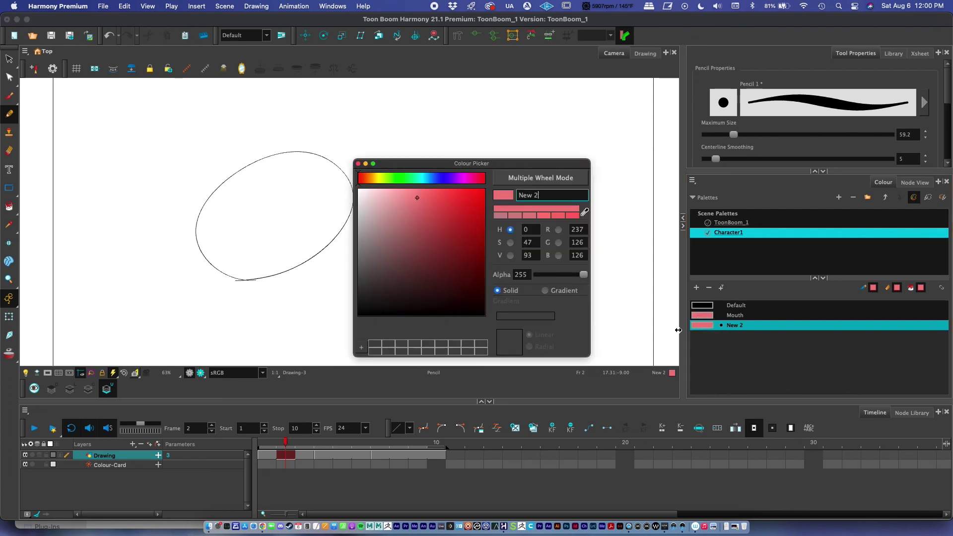
pyautogui.moveTo(430, 219); pyautogui.dragTo(408, 238)
pyautogui.click(381, 181)
pyautogui.moveTo(541, 196); pyautogui.dragTo(463, 217)
pyautogui.click(420, 201)
pyautogui.moveTo(540, 195); pyautogui.dragTo(481, 193)
pyautogui.write('Skin')
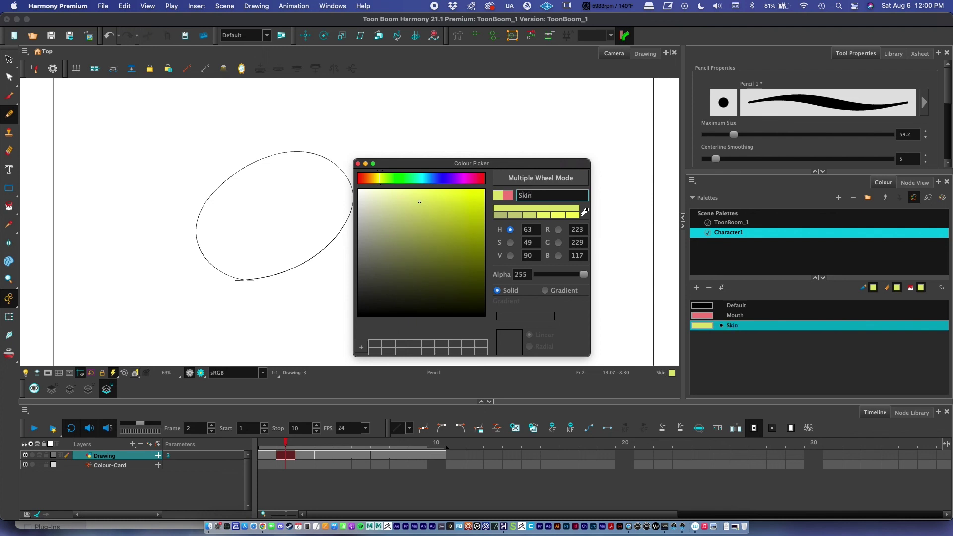
pyautogui.click(358, 163)
pyautogui.click(723, 356)
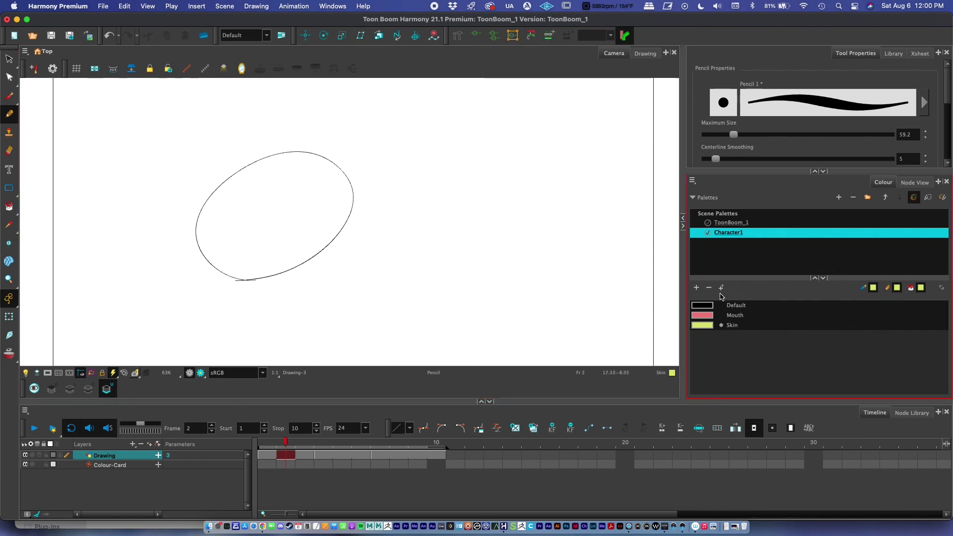
# Change the Skin swatch to green, RGB 74, 195, 140
pyautogui.doubleClick(705, 326)
pyautogui.click(441, 230)
pyautogui.click(404, 179)
pyautogui.moveTo(405, 181); pyautogui.dragTo(412, 178)
pyautogui.click(436, 218)
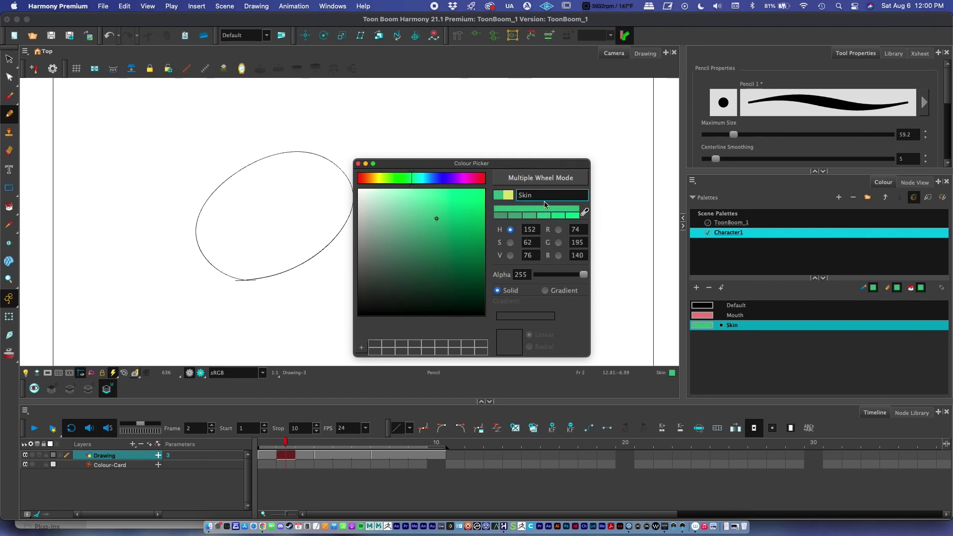
pyautogui.click(359, 164)
pyautogui.click(739, 363)
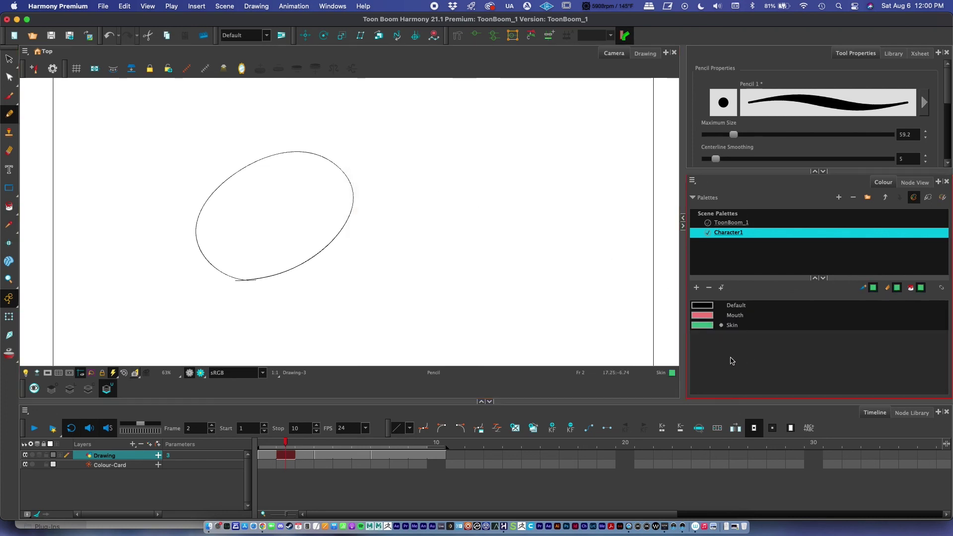